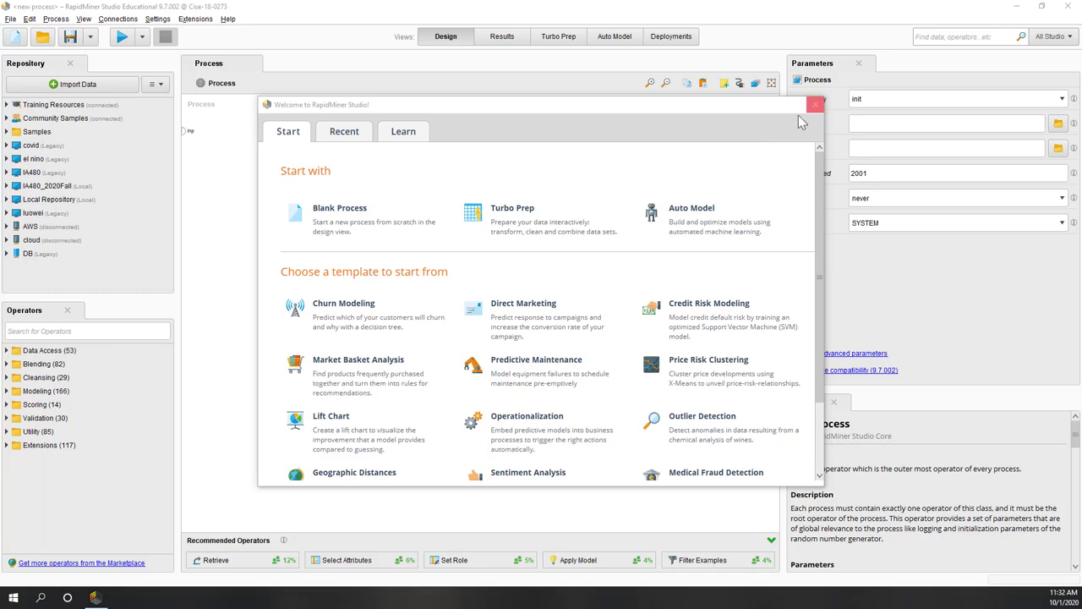
- Dismiss the welcome window and create a subfolder named lab6 in the IA480_2020Fall repository
left_click(815, 104)
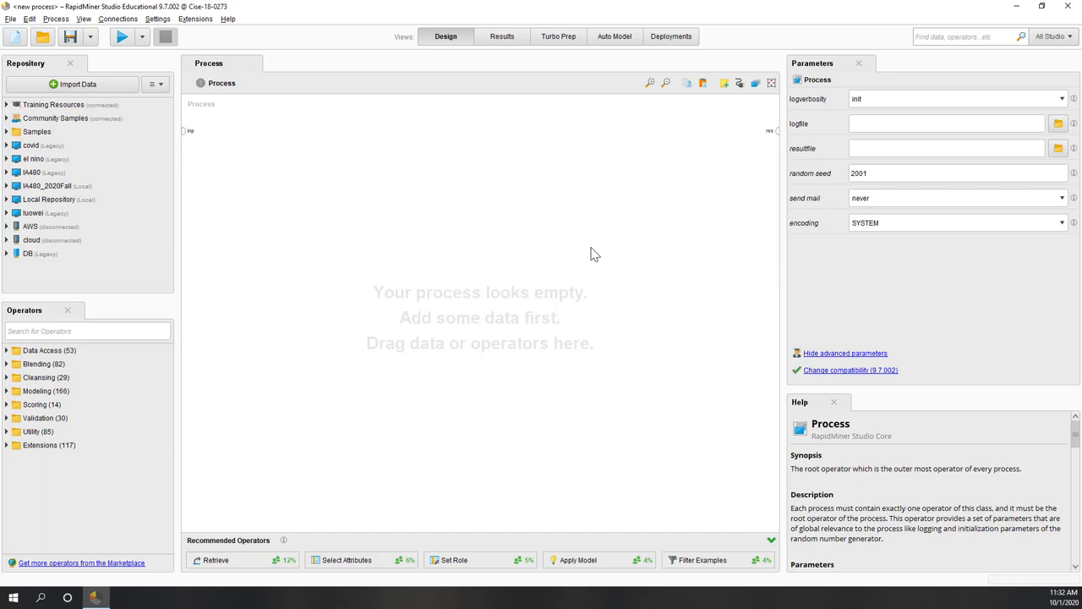
left_click(7, 186)
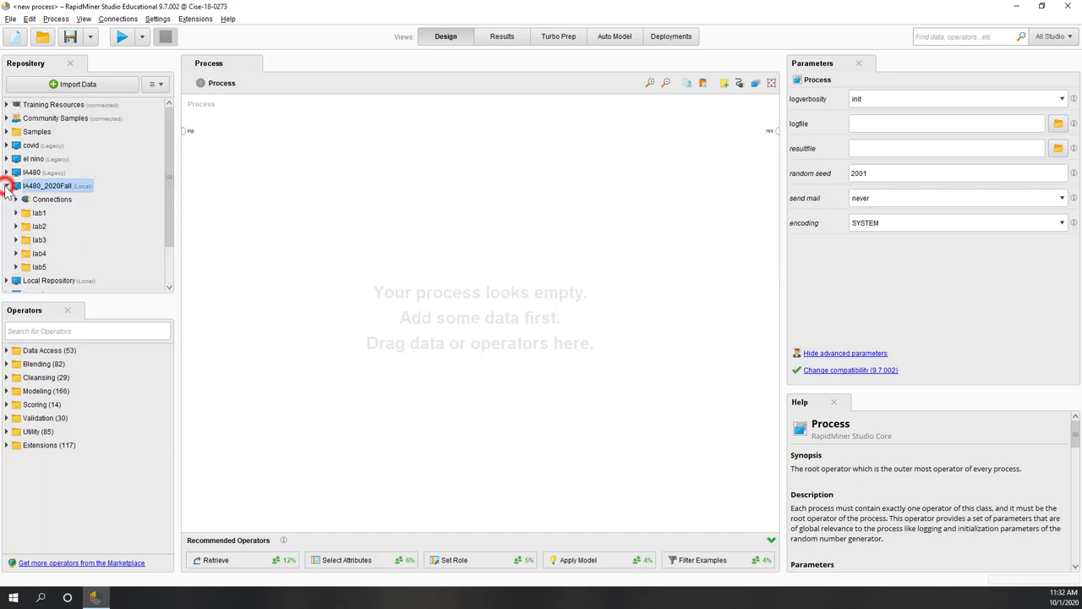
right_click(75, 186)
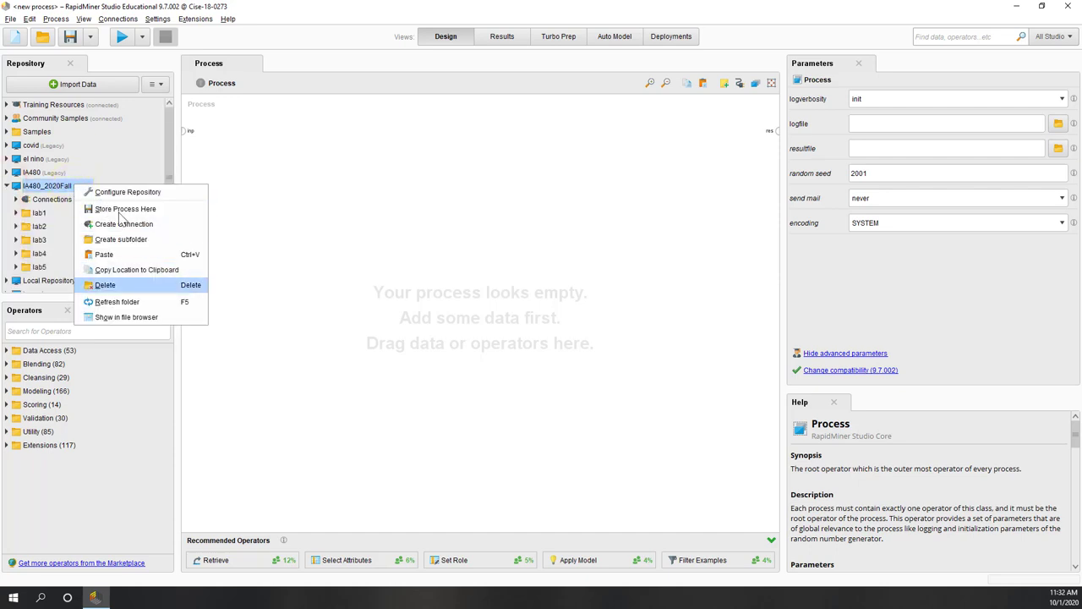
left_click(163, 241)
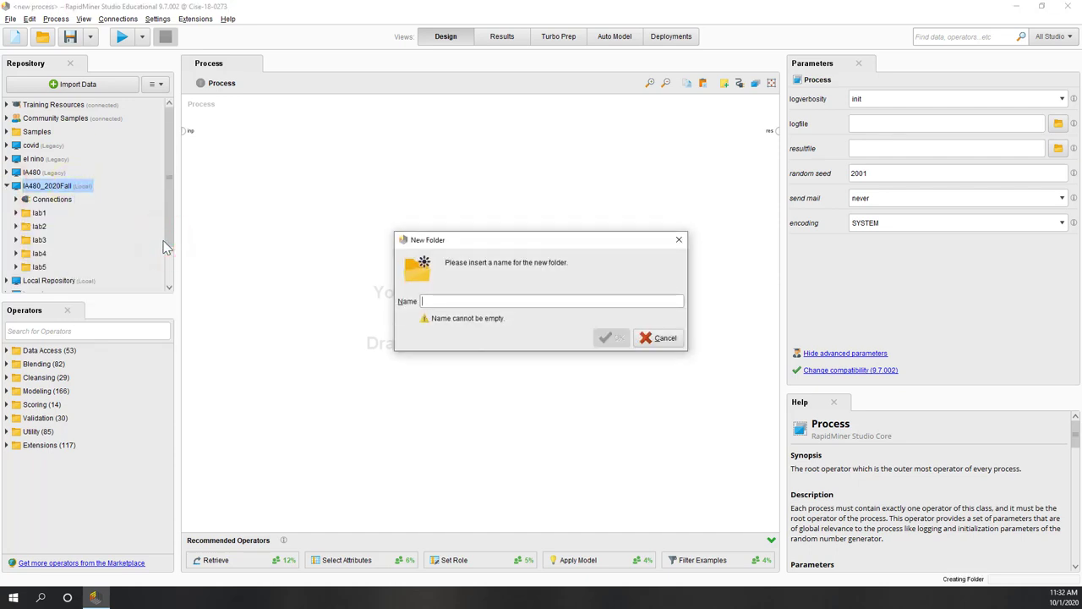
type("lab6")
key("Return")
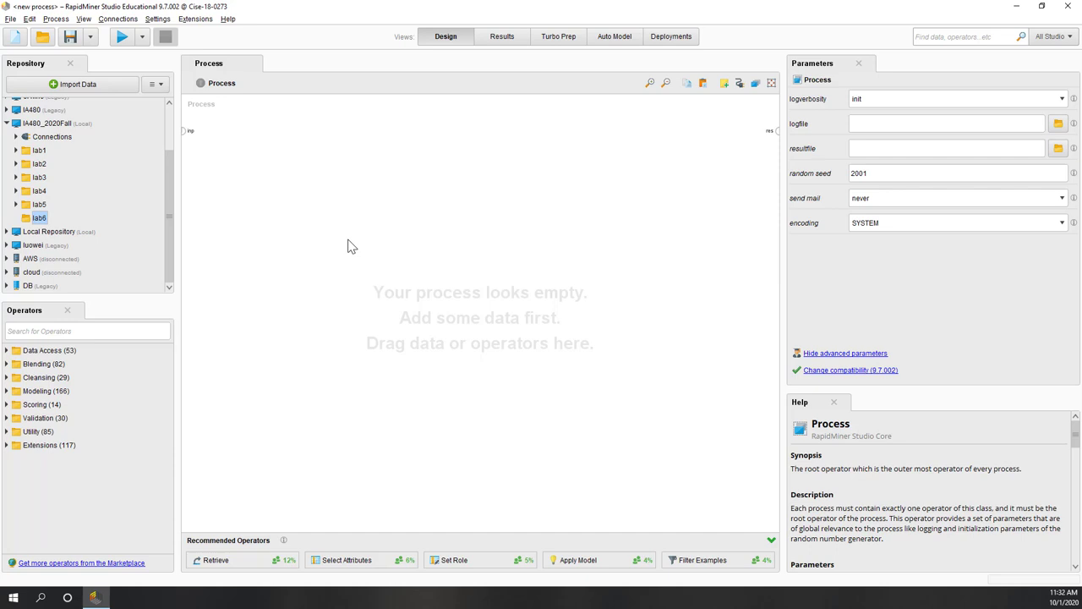
- Import house_price_label.xlsx from the last used directory on the computer into the lab6 folder, keeping the default cell range and column formats
left_click(98, 84)
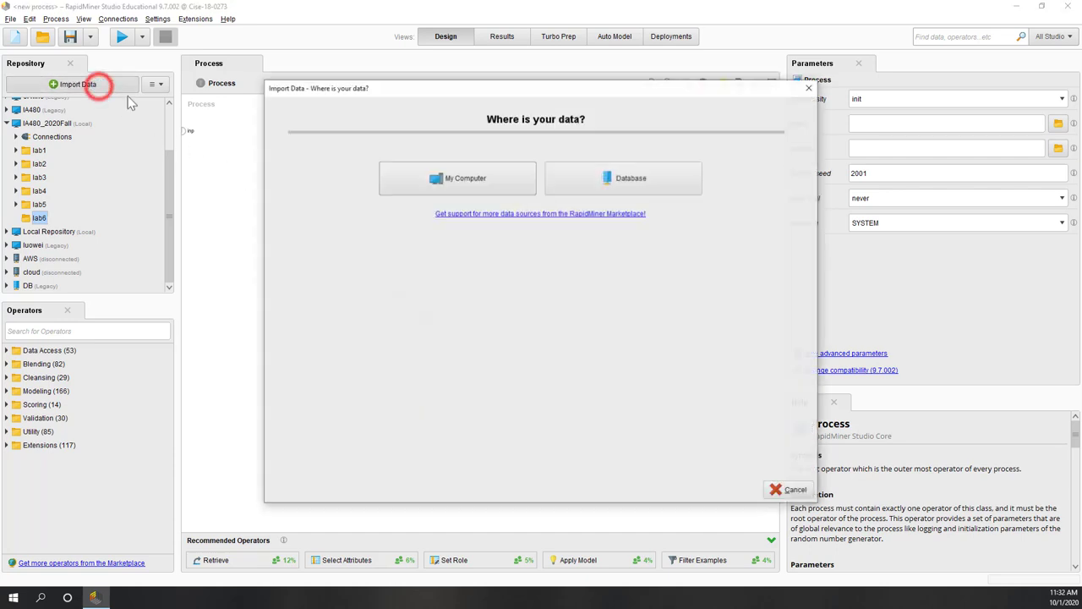
left_click(391, 184)
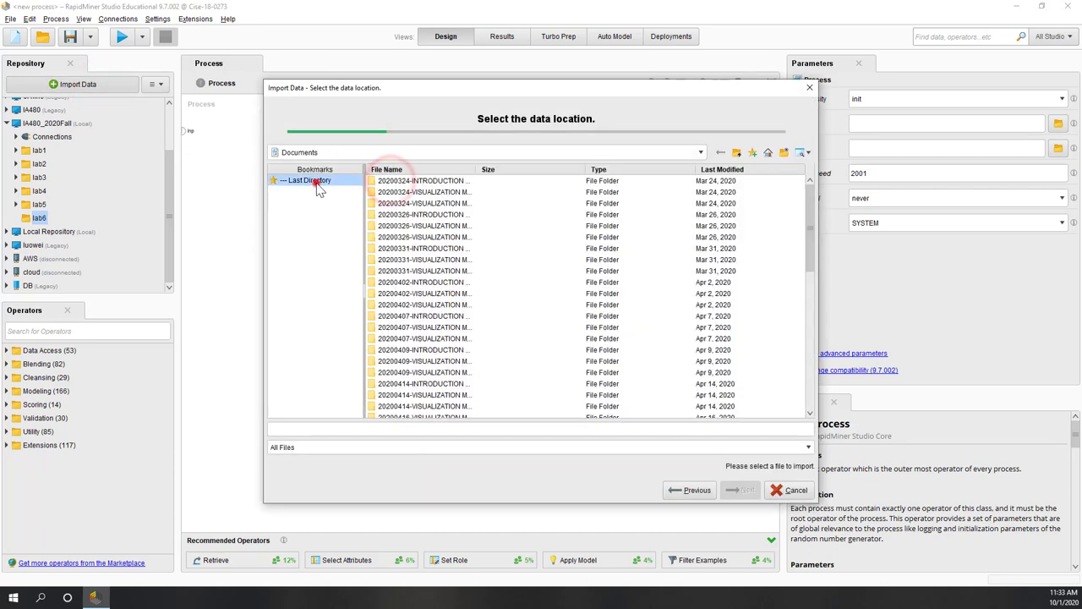
left_click(313, 181)
left_click(399, 183)
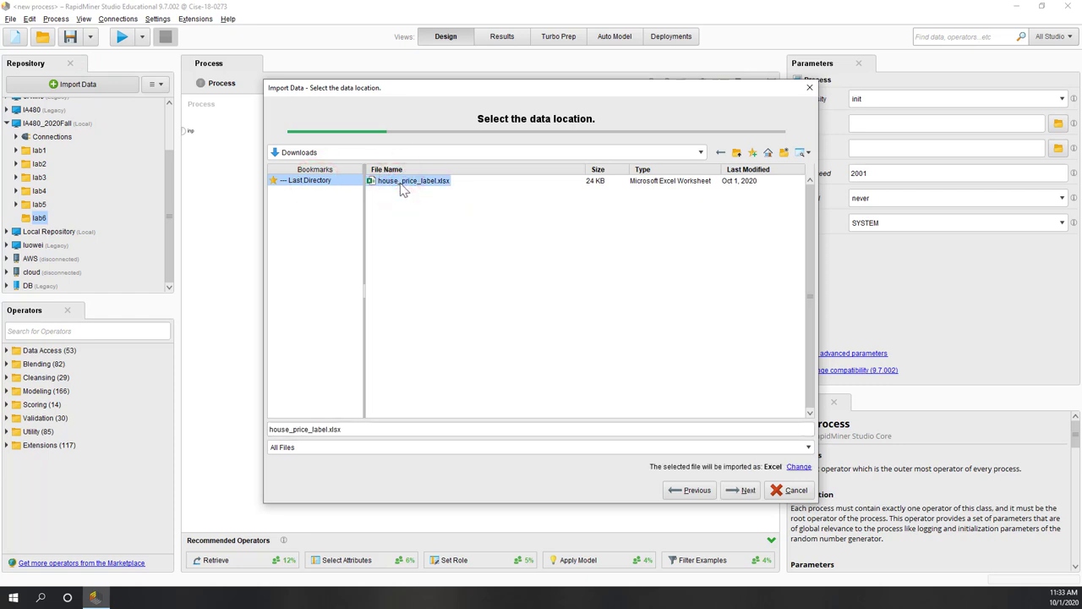
left_click(746, 492)
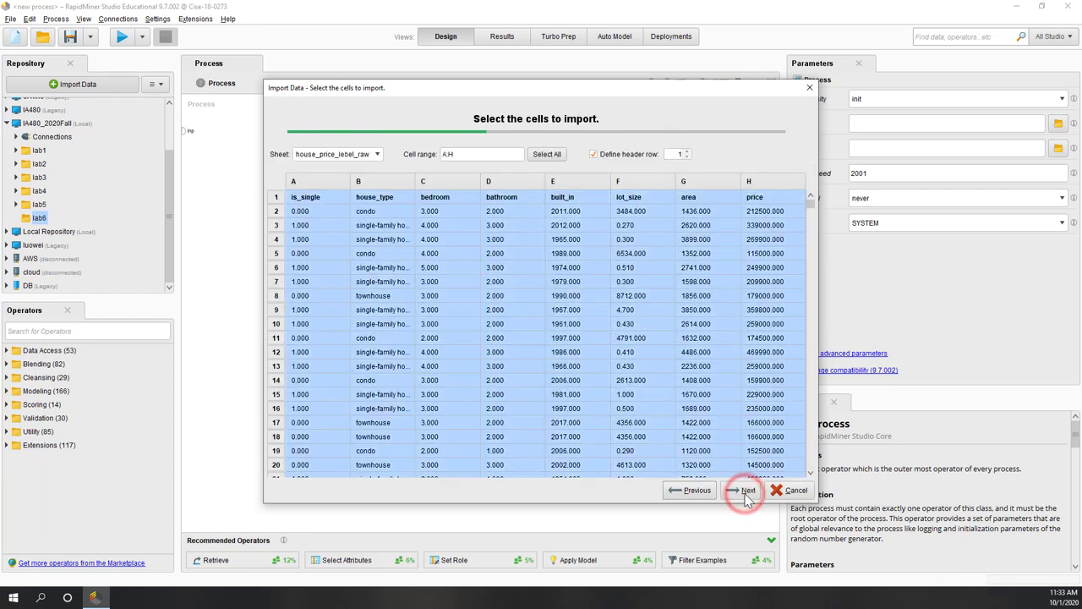
left_click(748, 491)
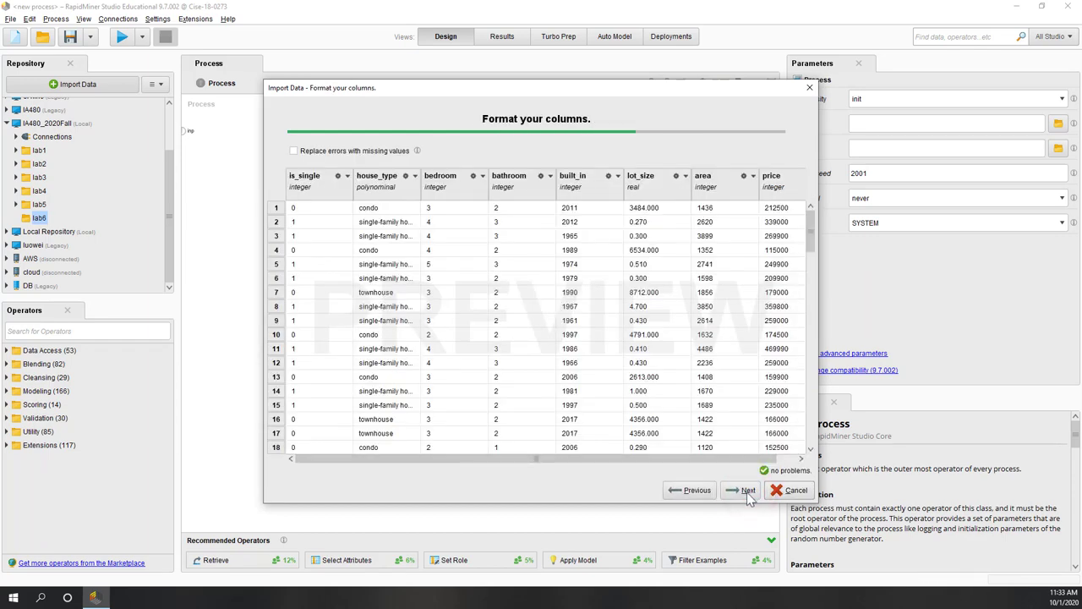
left_click(733, 492)
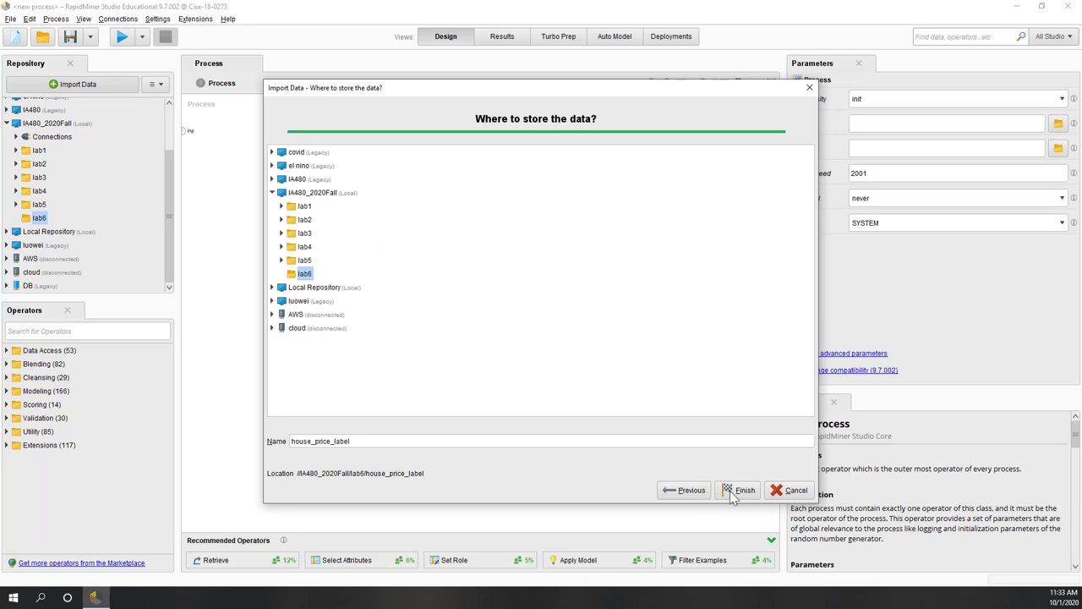
left_click(733, 495)
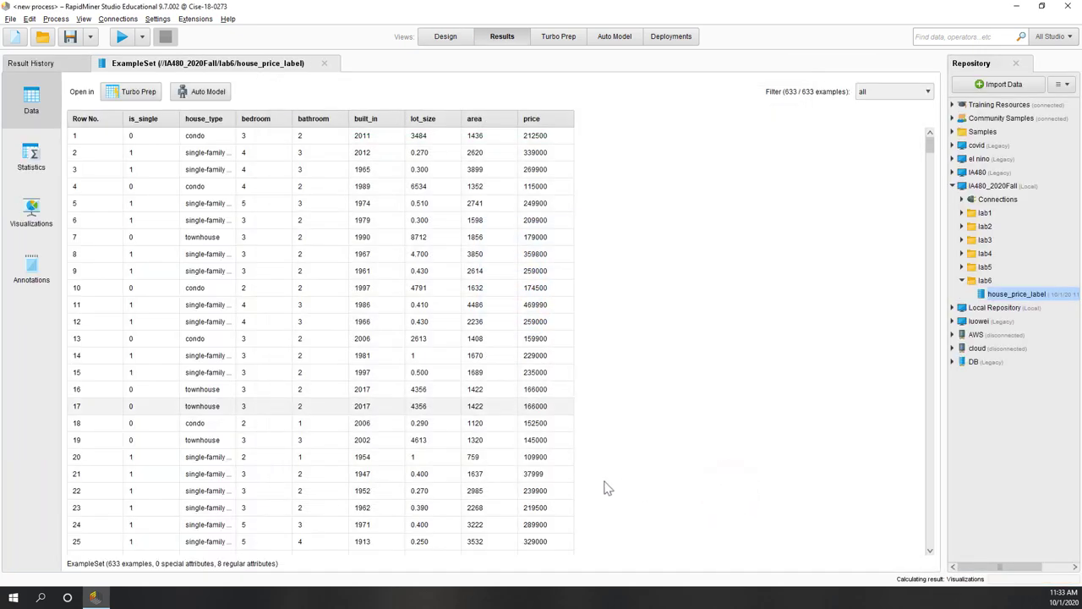
- Examine the imported house price rows and the area, built_in and price columns
scroll(397, 471, "down", 1)
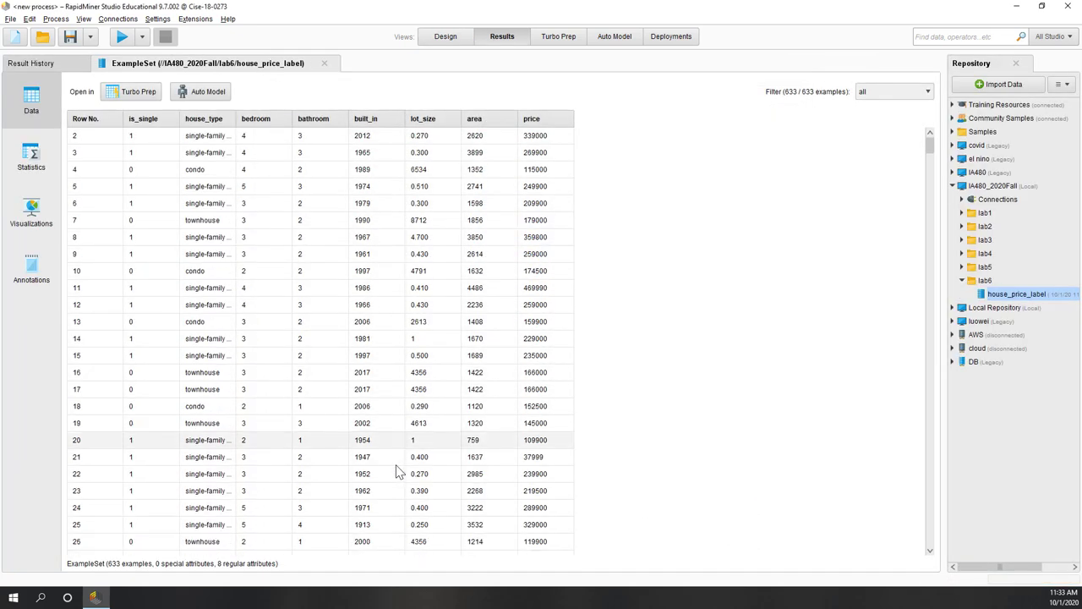
scroll(397, 471, "up", 1)
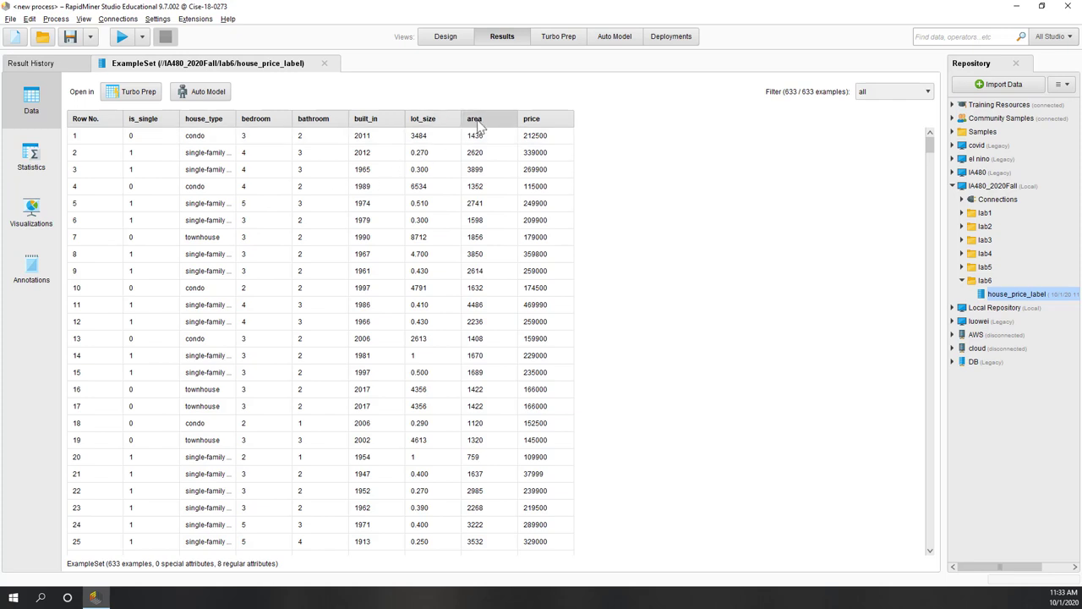
mouse_move(480, 123)
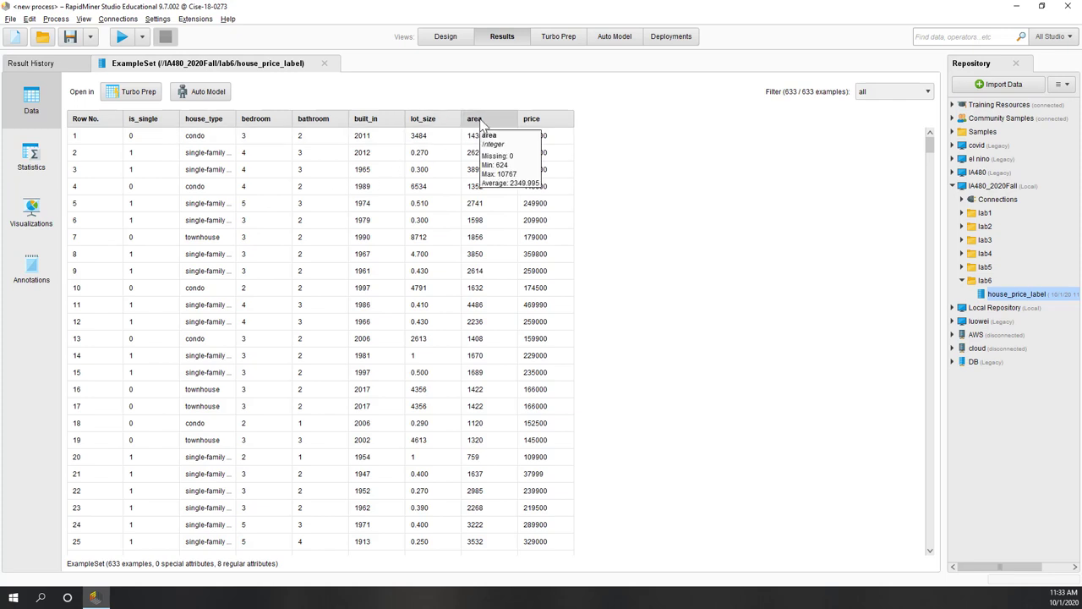
mouse_move(387, 120)
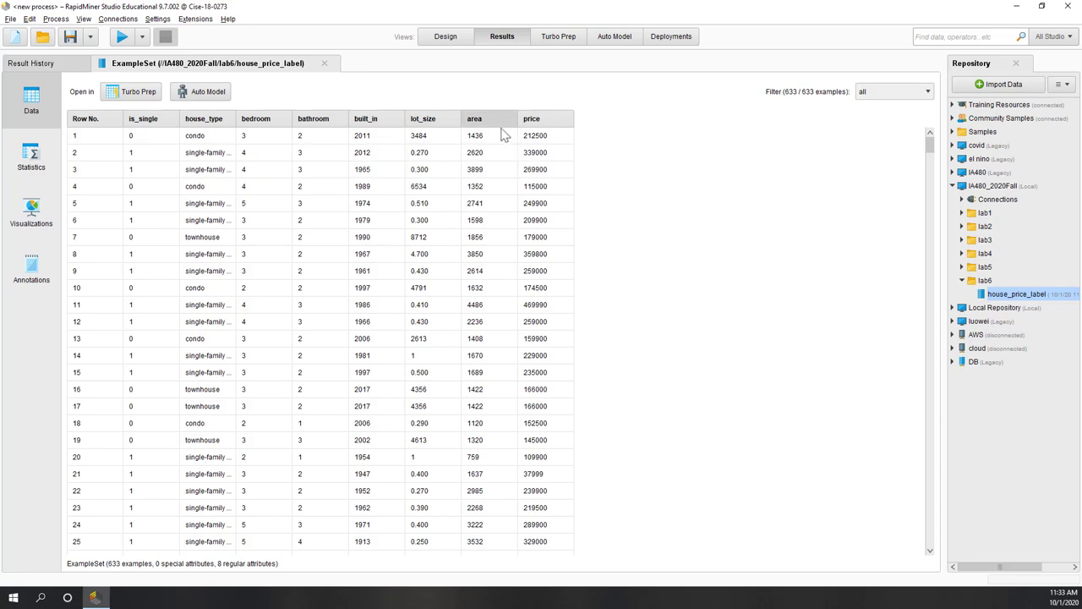
mouse_move(546, 124)
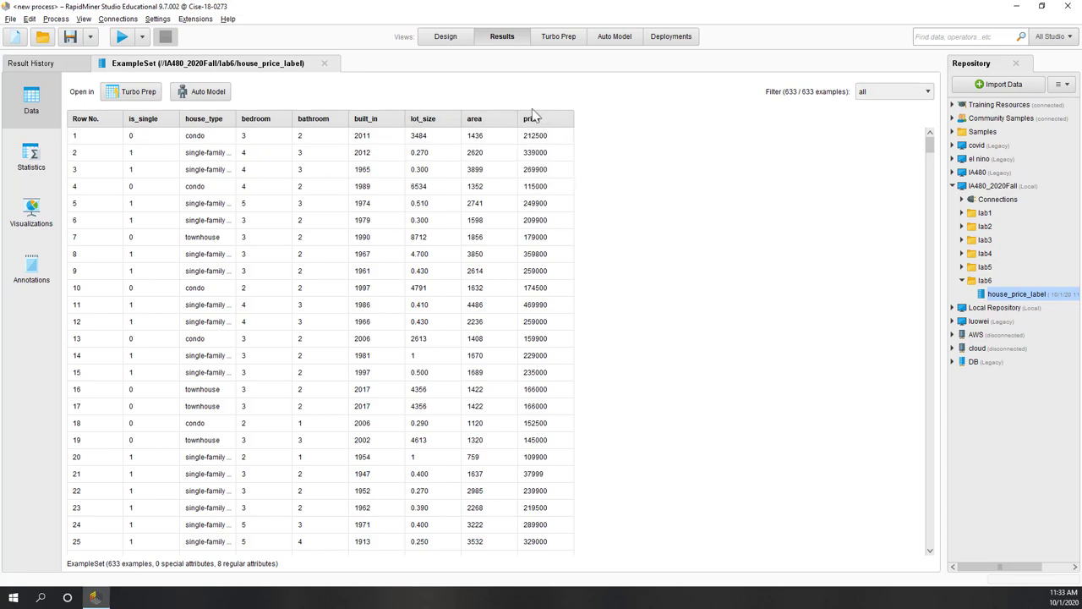
- Add the house_price_label data to the process design and connect its output to a new Select Attributes operator
left_click(427, 40)
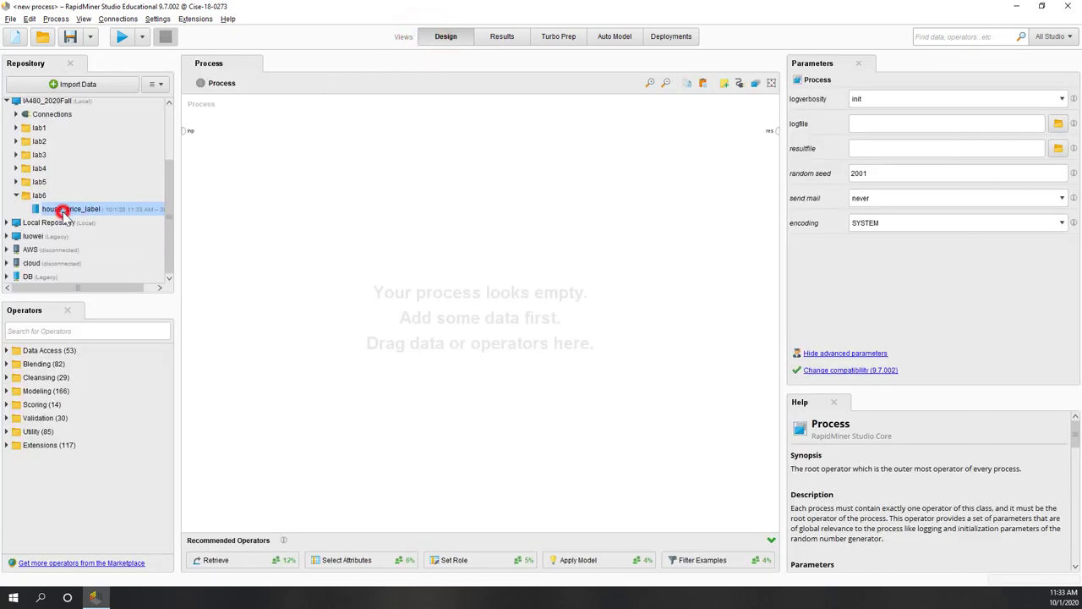
left_click_drag(64, 211, 230, 280)
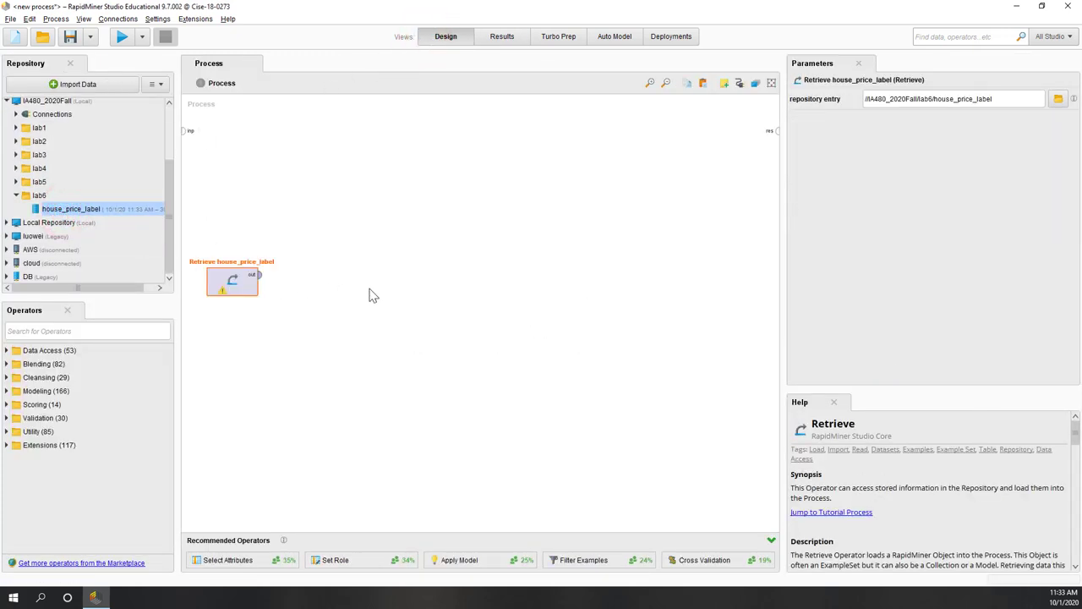
left_click_drag(234, 561, 302, 285)
left_click(260, 275)
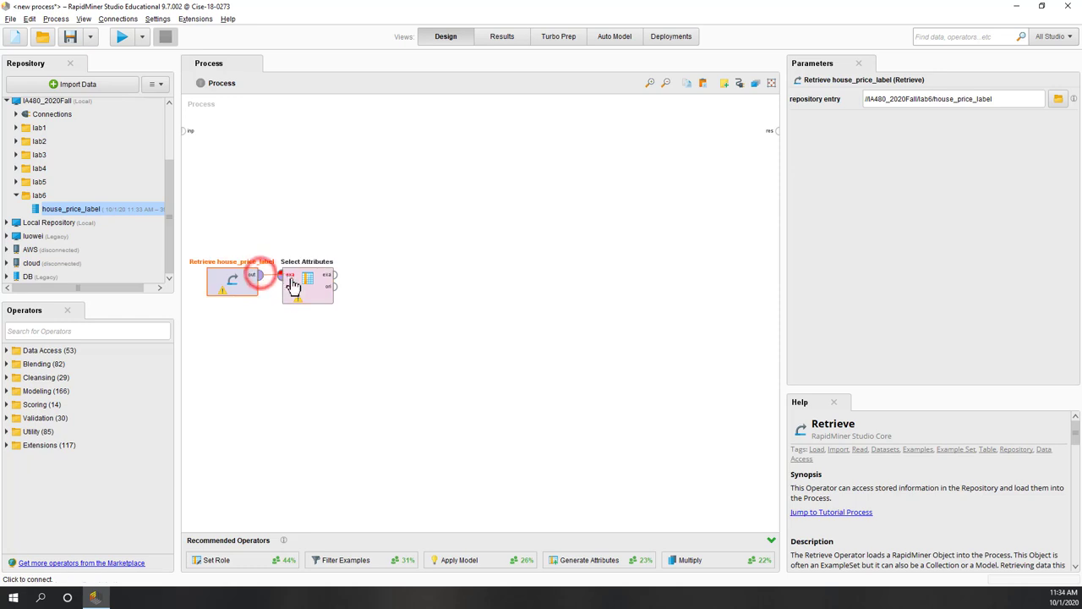
- Set Select Attributes to the subset filter type and choose house_type, built_in and price
left_click(311, 292)
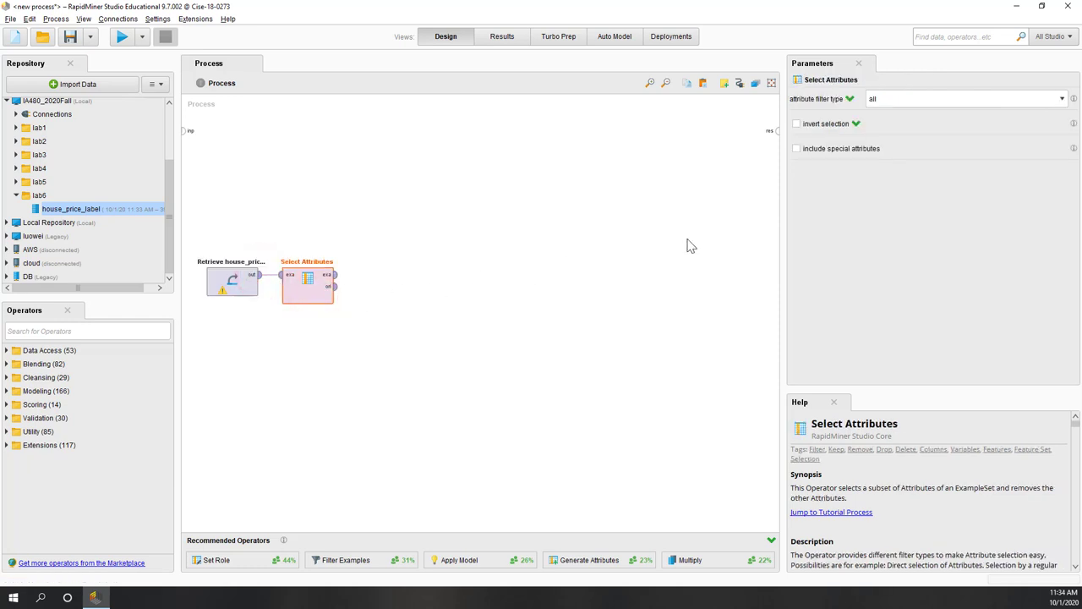
left_click(943, 100)
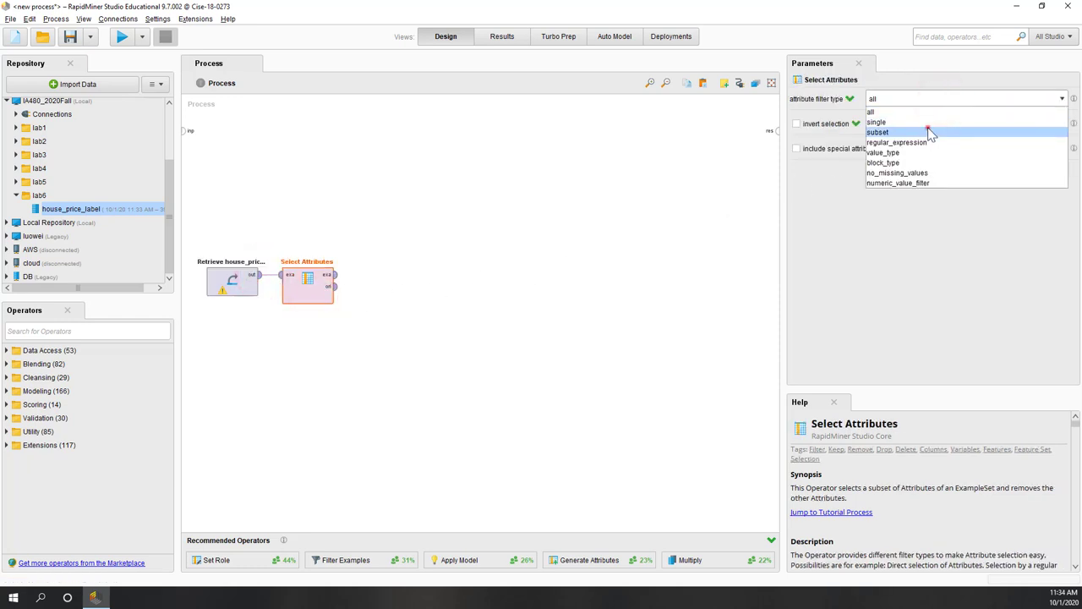
left_click(928, 132)
left_click(927, 127)
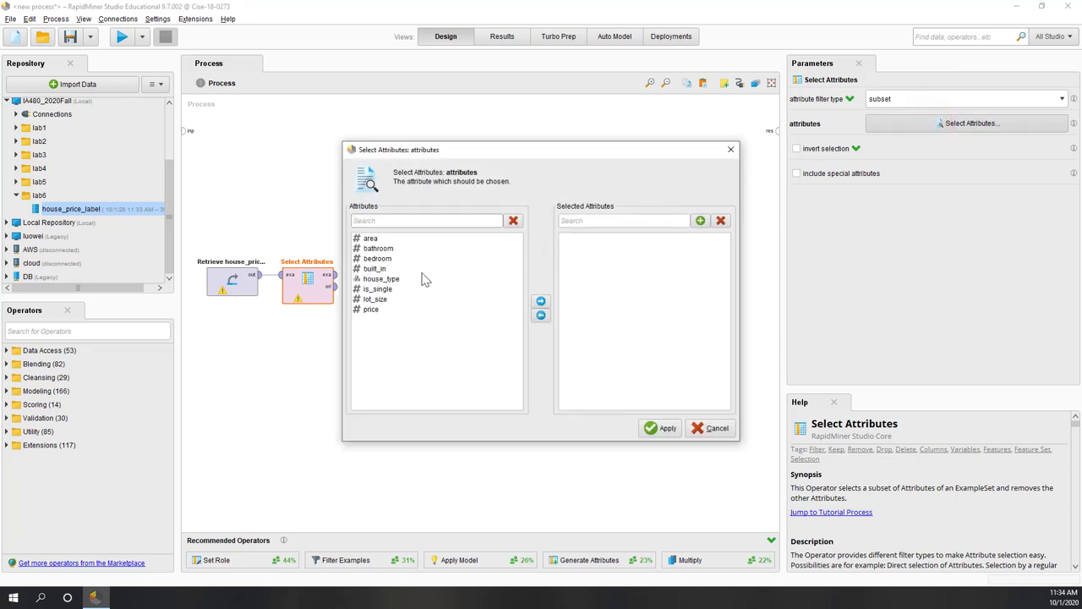
left_click(392, 283)
left_click(541, 301)
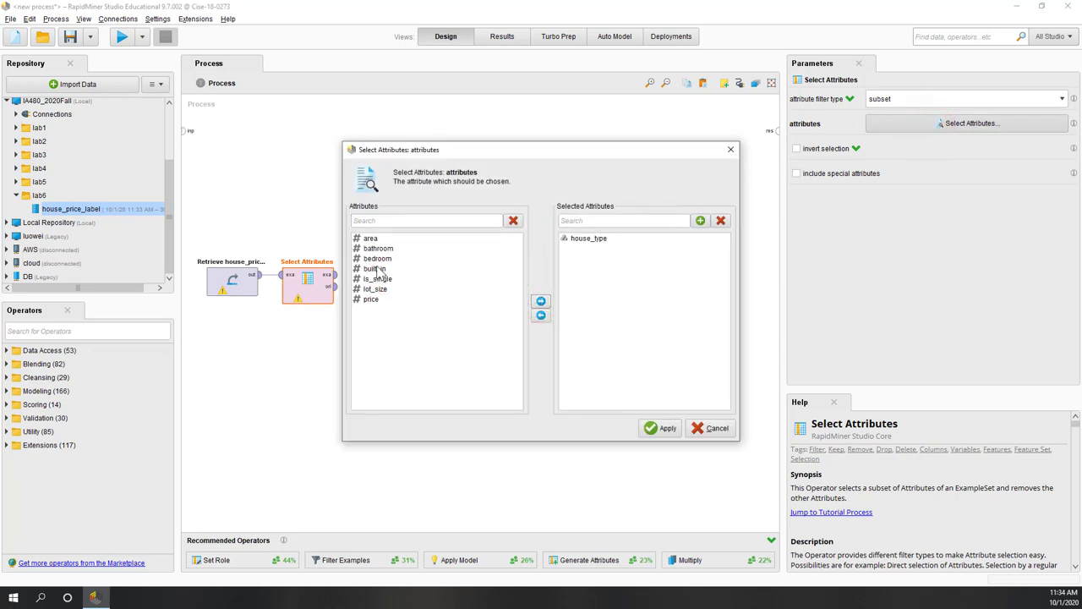
left_click(379, 269)
left_click(541, 301)
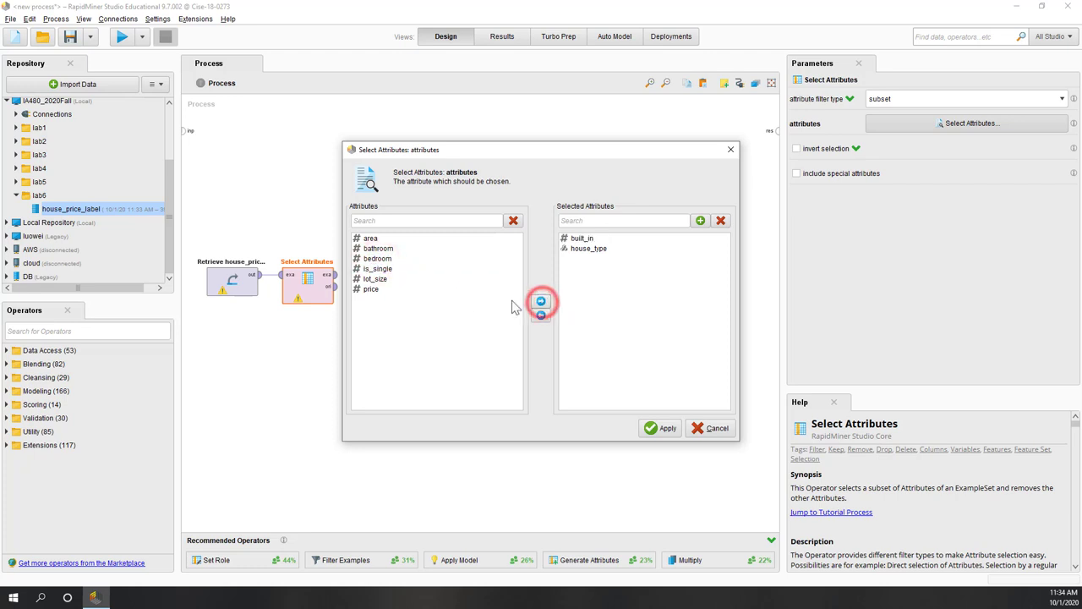
left_click(372, 289)
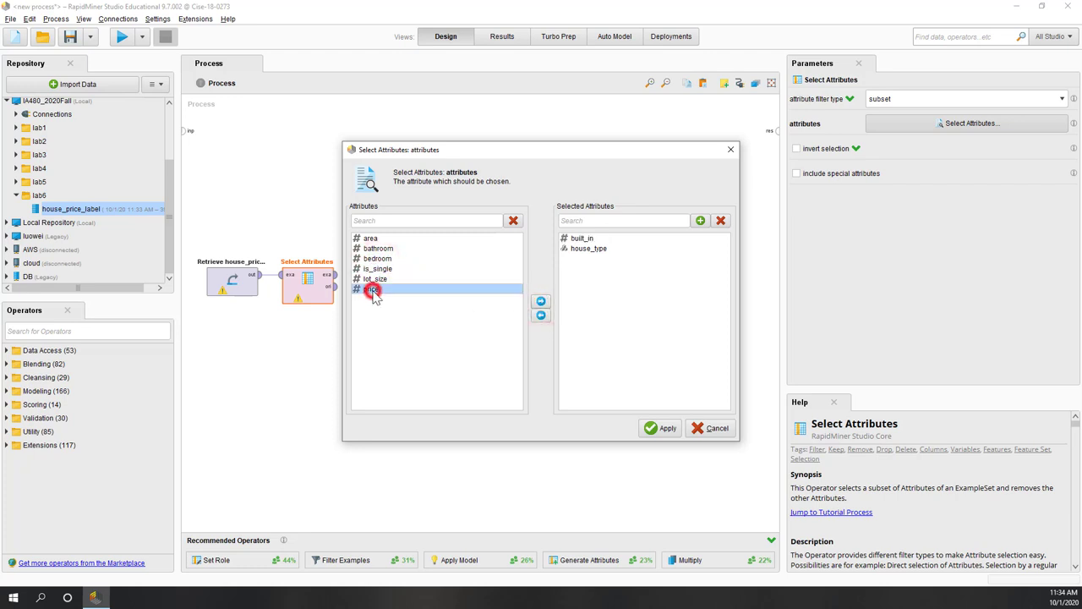
left_click(541, 302)
left_click(662, 427)
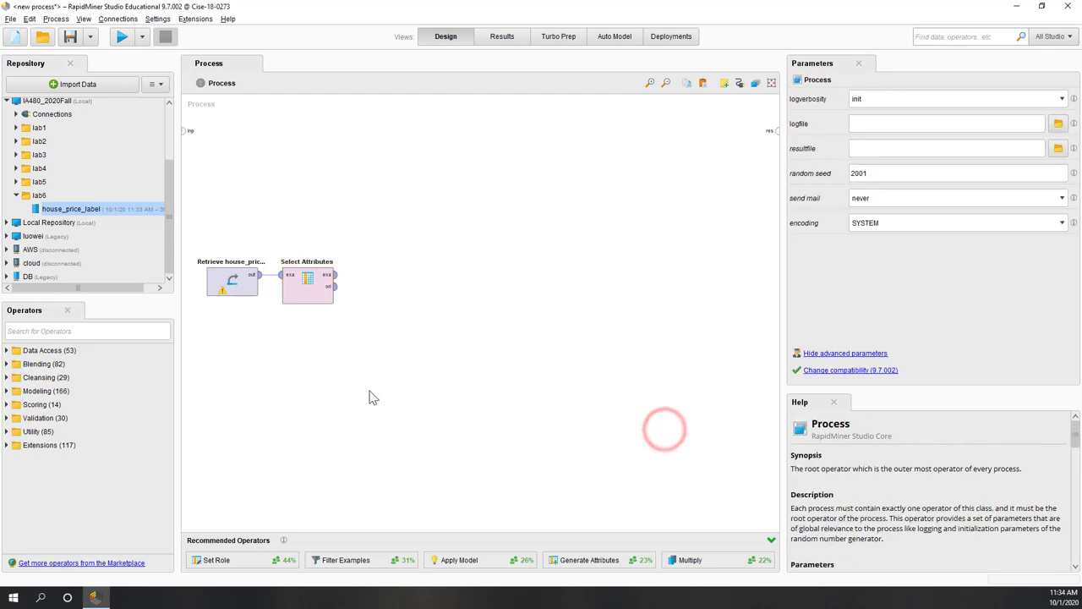
- Connect a new Set Role operator after Select Attributes and give the house_type attribute the label role
left_click_drag(240, 554, 382, 284)
left_click(337, 281)
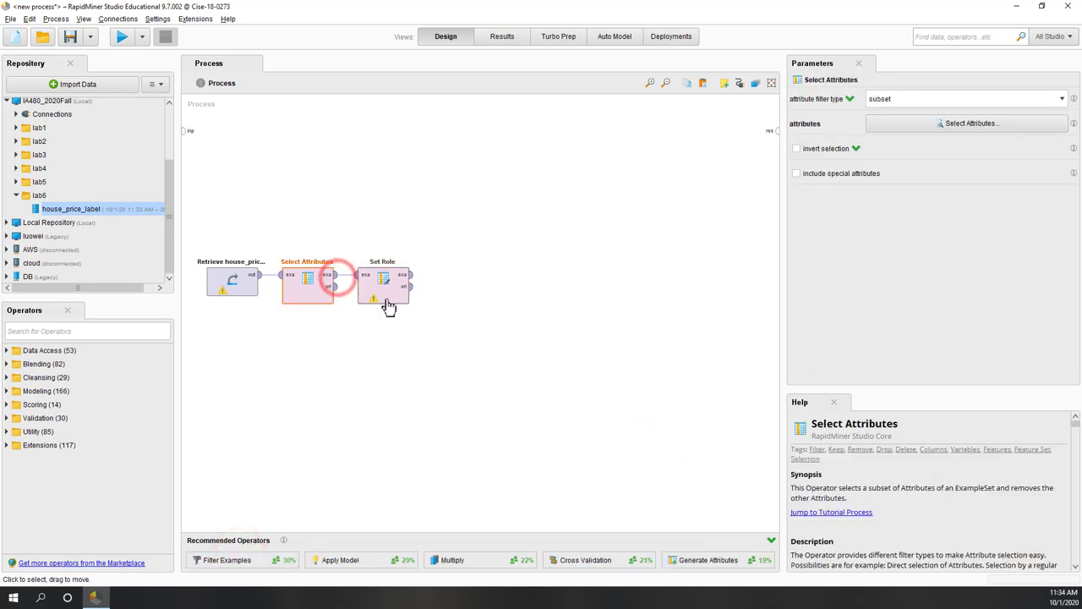
left_click(387, 304)
left_click(1062, 98)
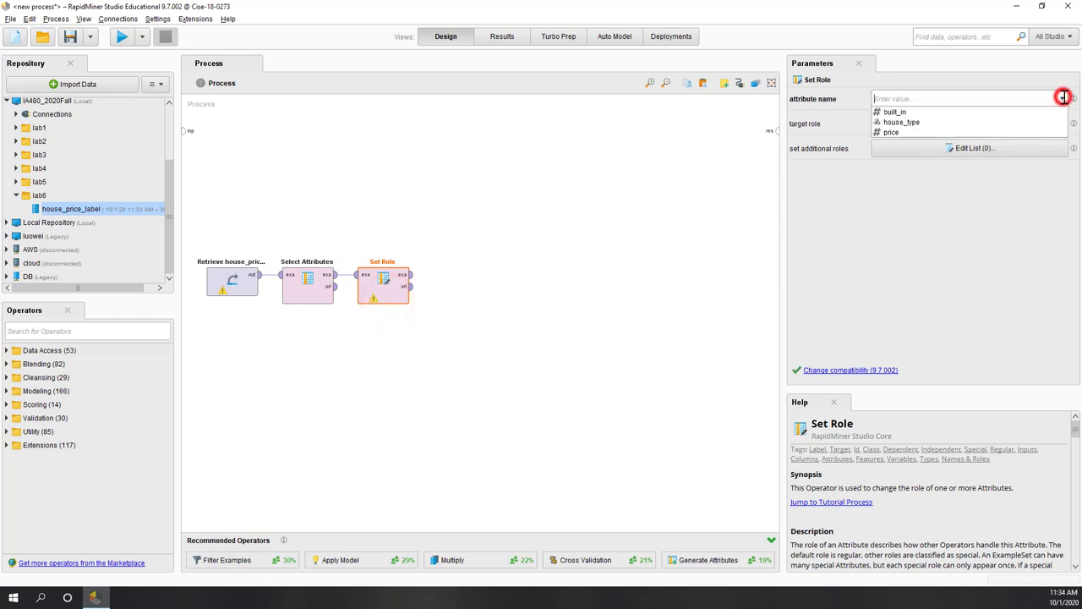
left_click(1007, 122)
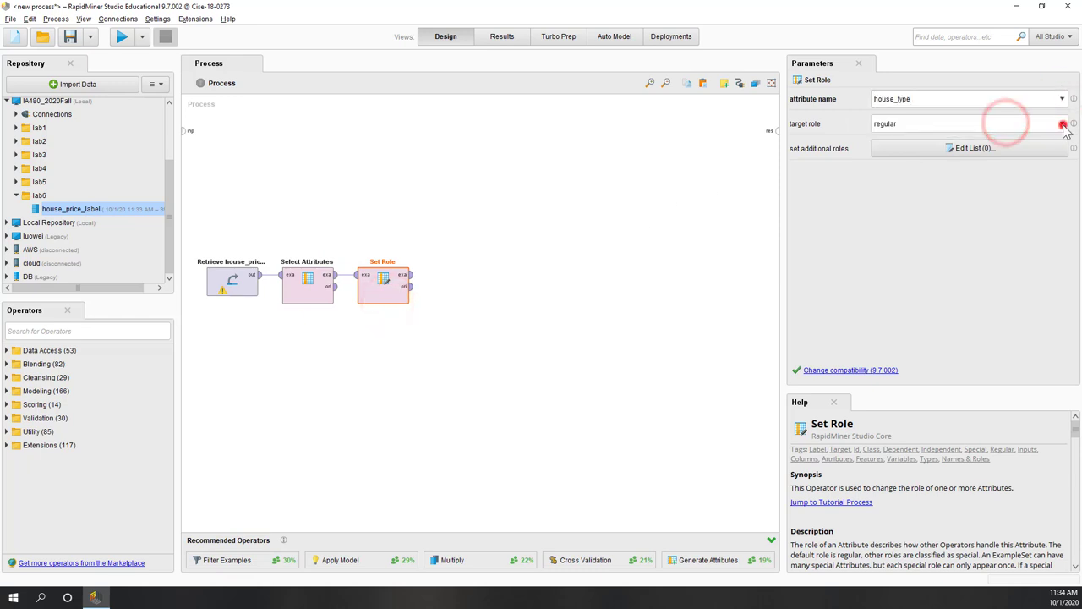
left_click(1063, 124)
left_click(1024, 155)
left_click(463, 359)
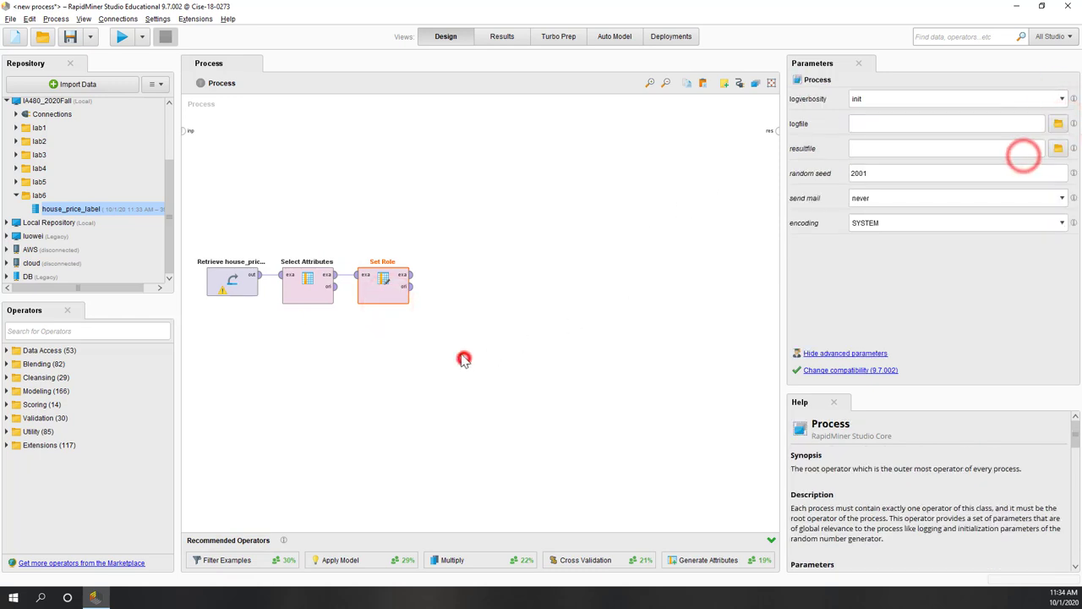
- Connect the Set Role example output to the process result port, then run the process and review the resulting rows
left_click_drag(411, 274, 772, 131)
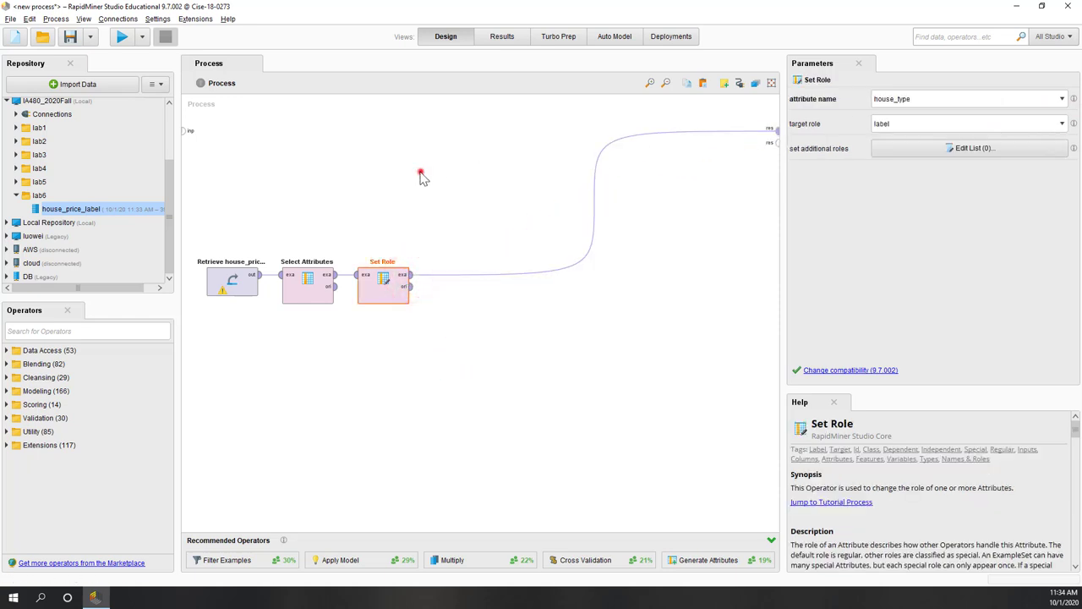
left_click(421, 175)
left_click(122, 37)
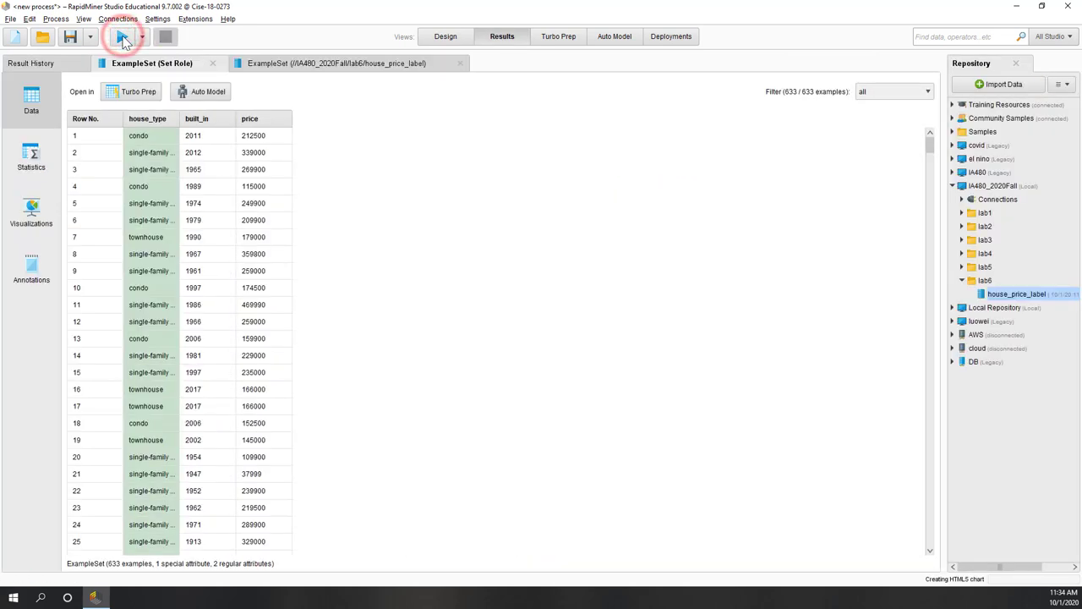
scroll(163, 306, "down", 2)
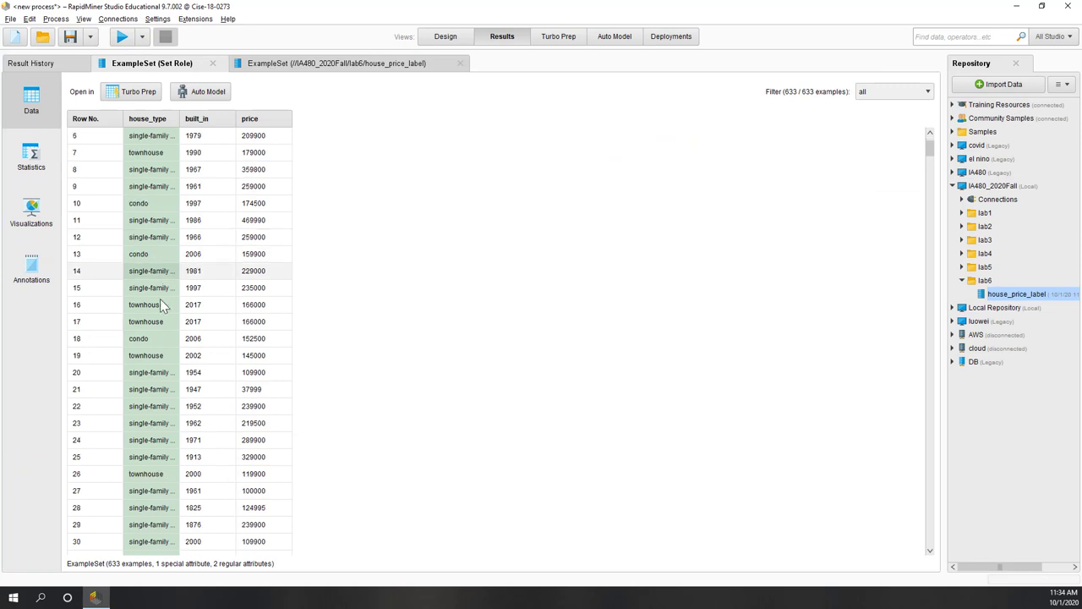
scroll(163, 306, "up", 2)
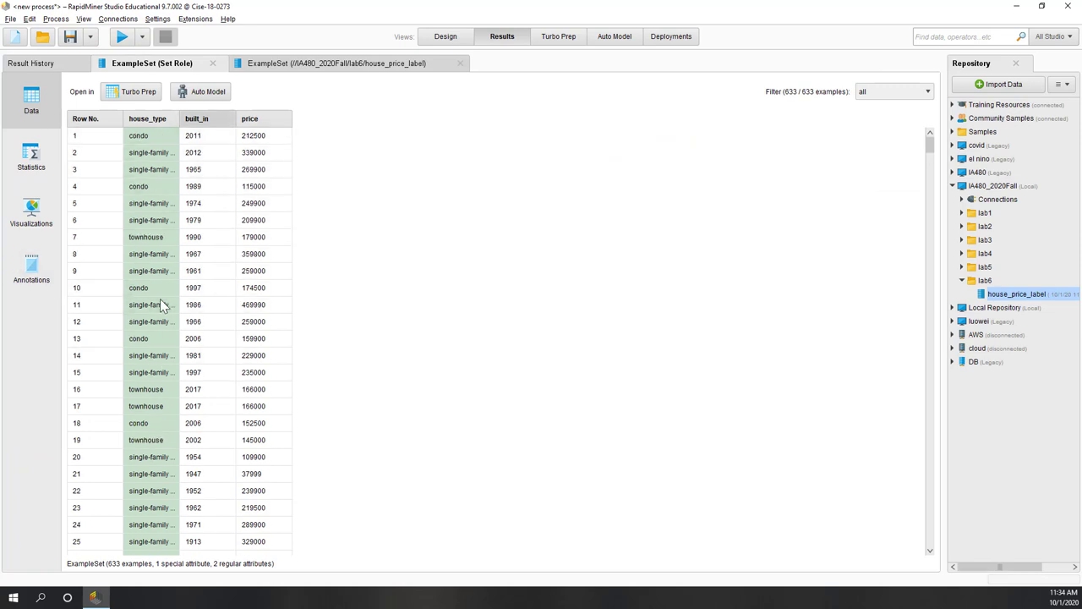
- Return from the results to the process design and search the operators for "split"
scroll(264, 344, "down", 1)
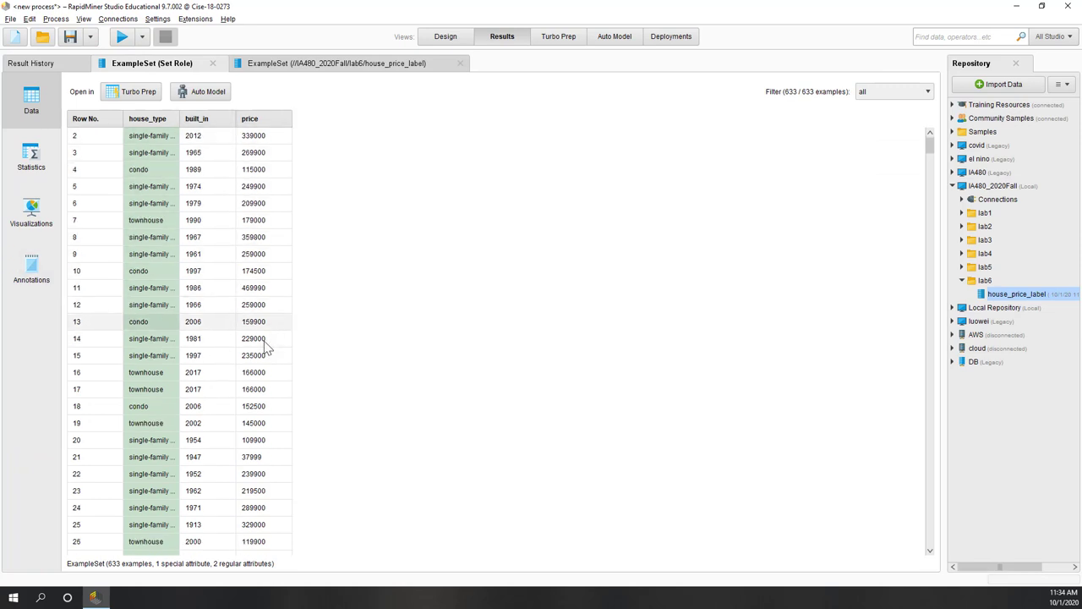
left_click(445, 36)
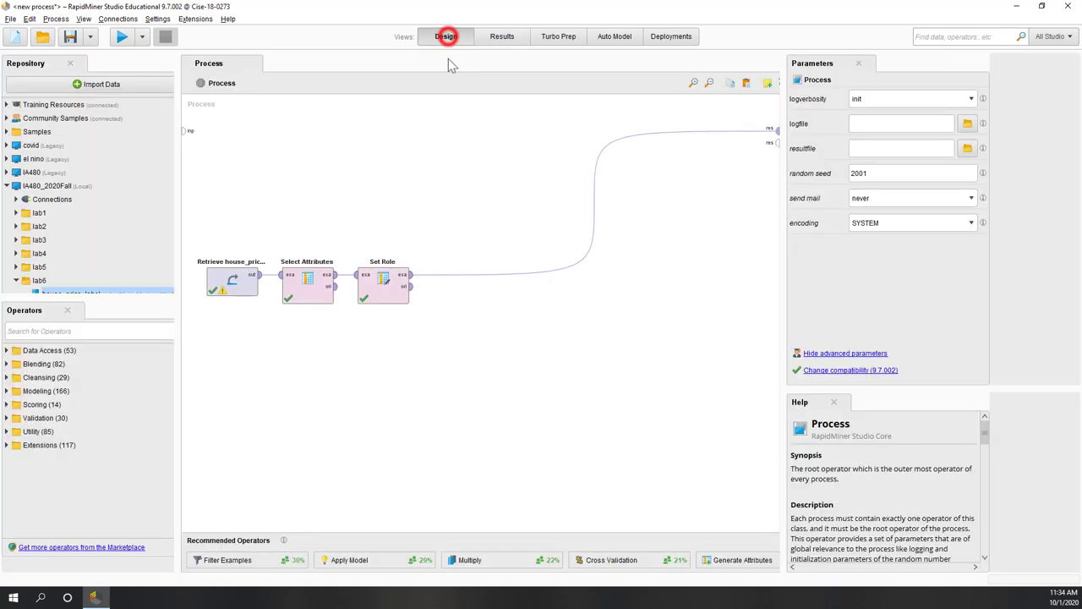
left_click(446, 435)
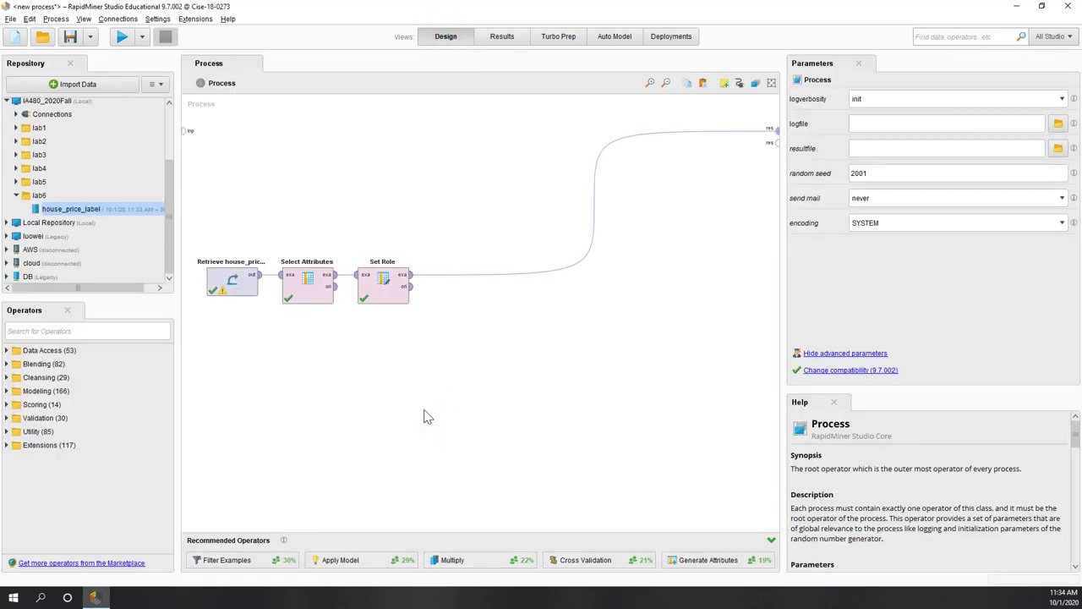
left_click(71, 336)
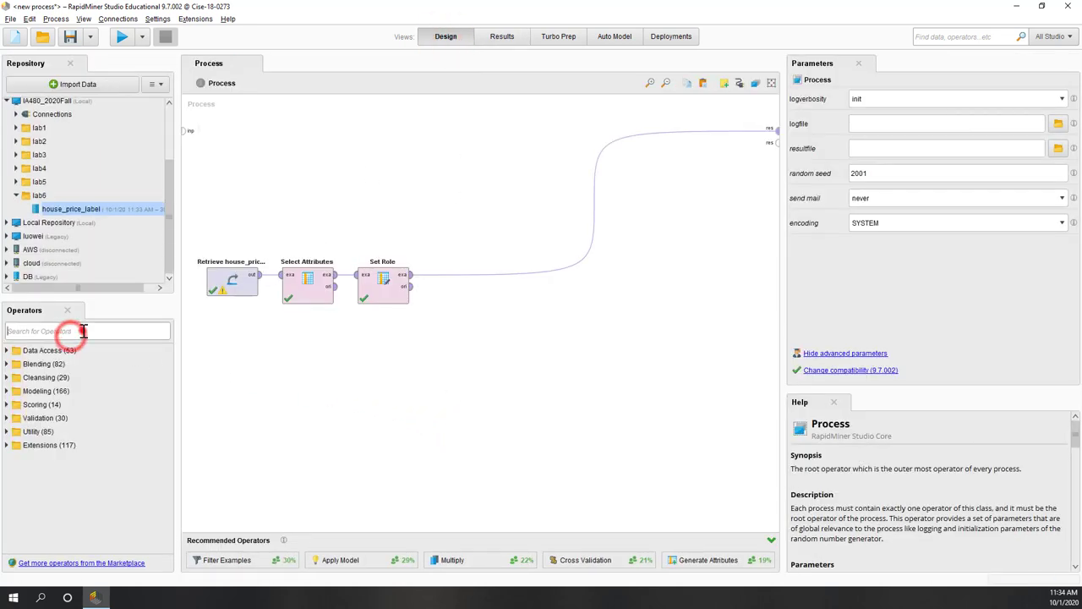
type("split")
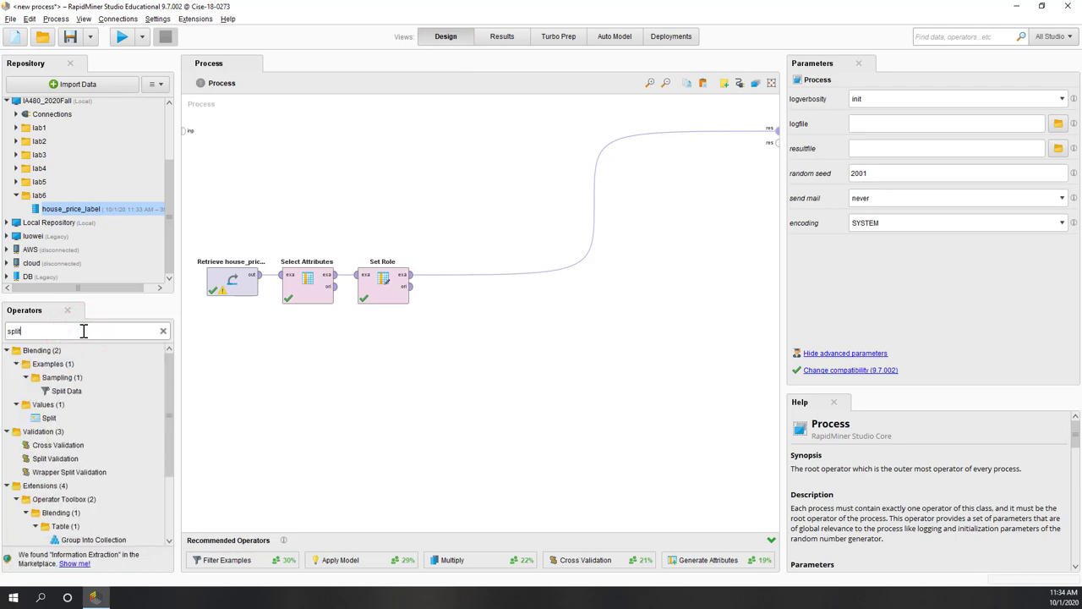
left_click_drag(68, 391, 463, 272)
left_click(471, 302)
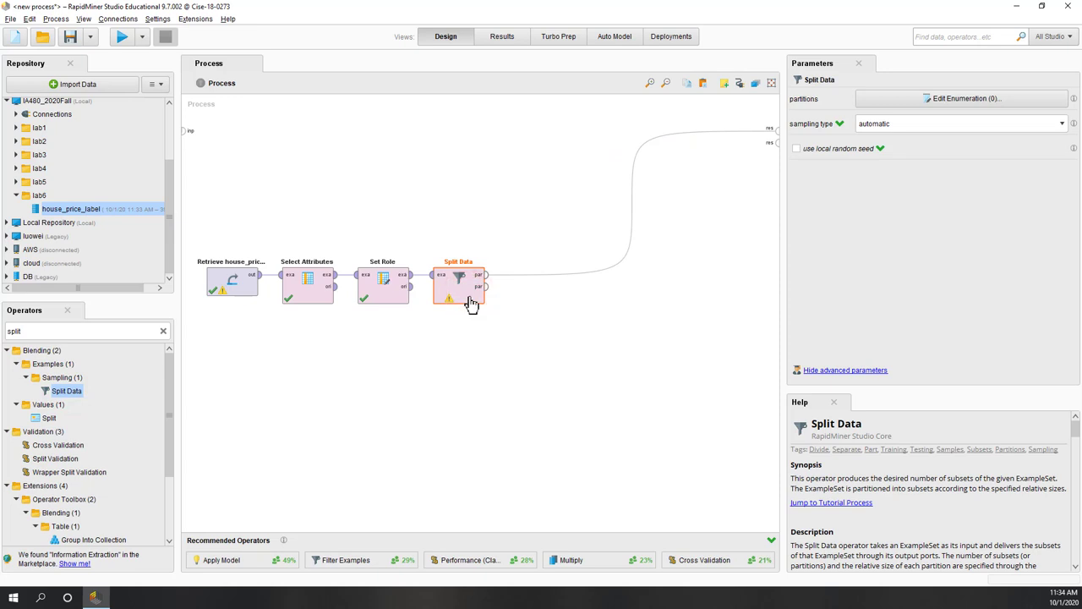
left_click(997, 98)
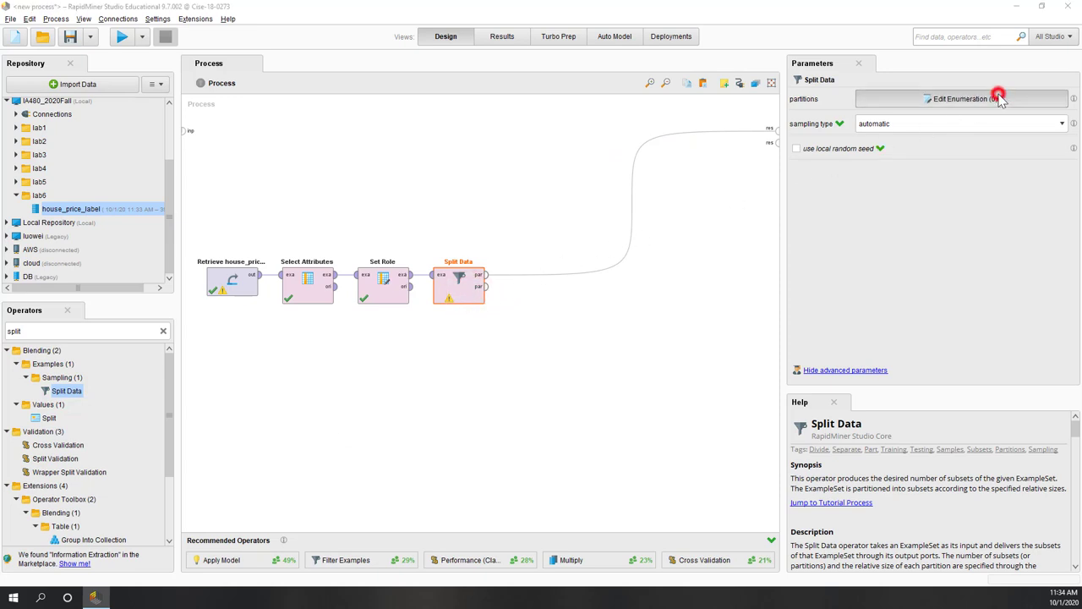
left_click(691, 431)
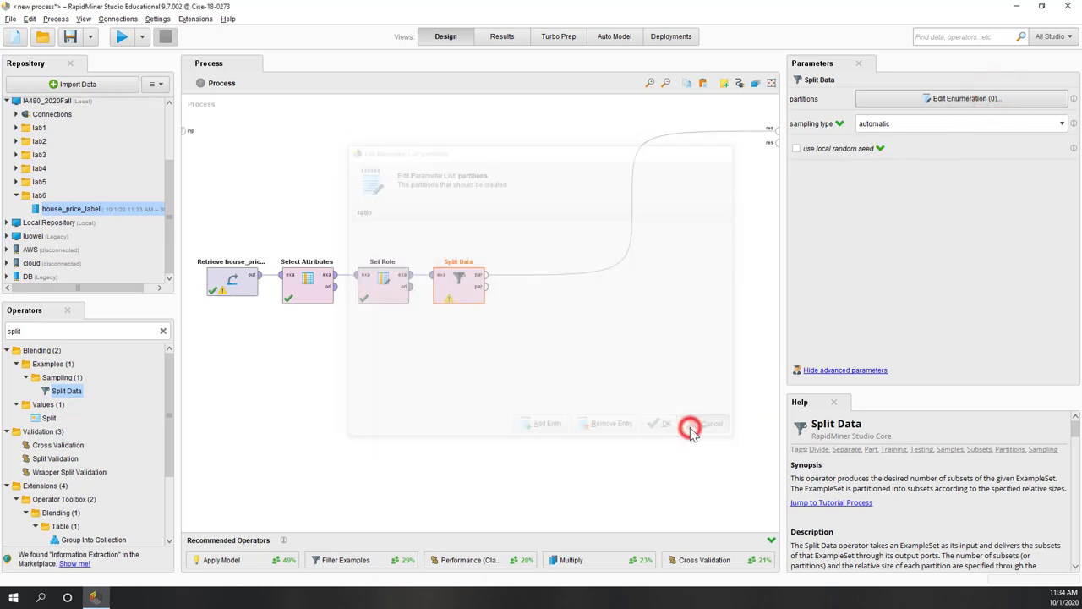
left_click(1061, 124)
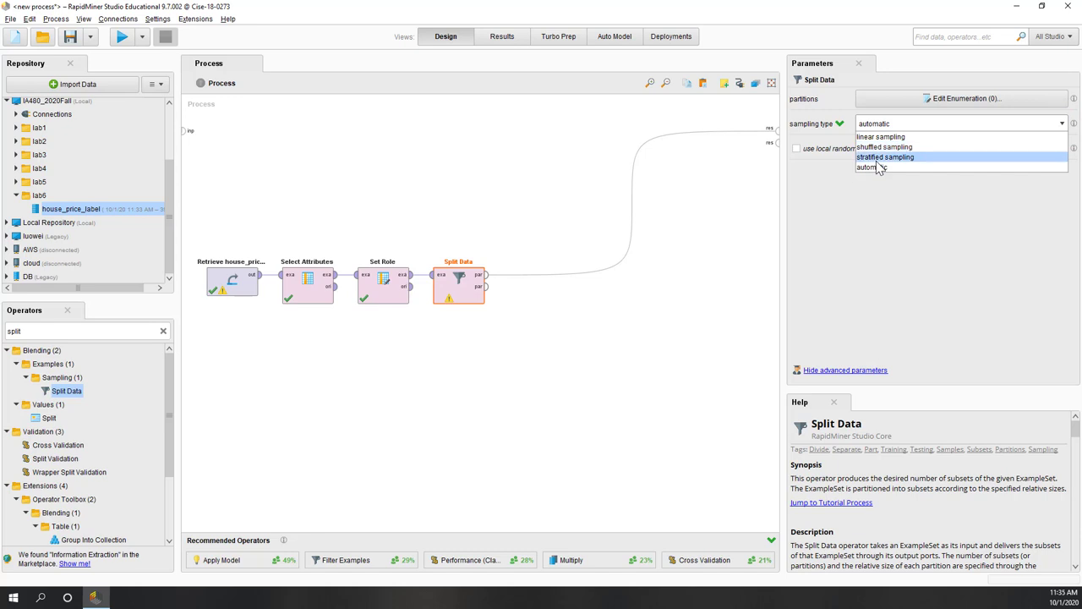
left_click(909, 268)
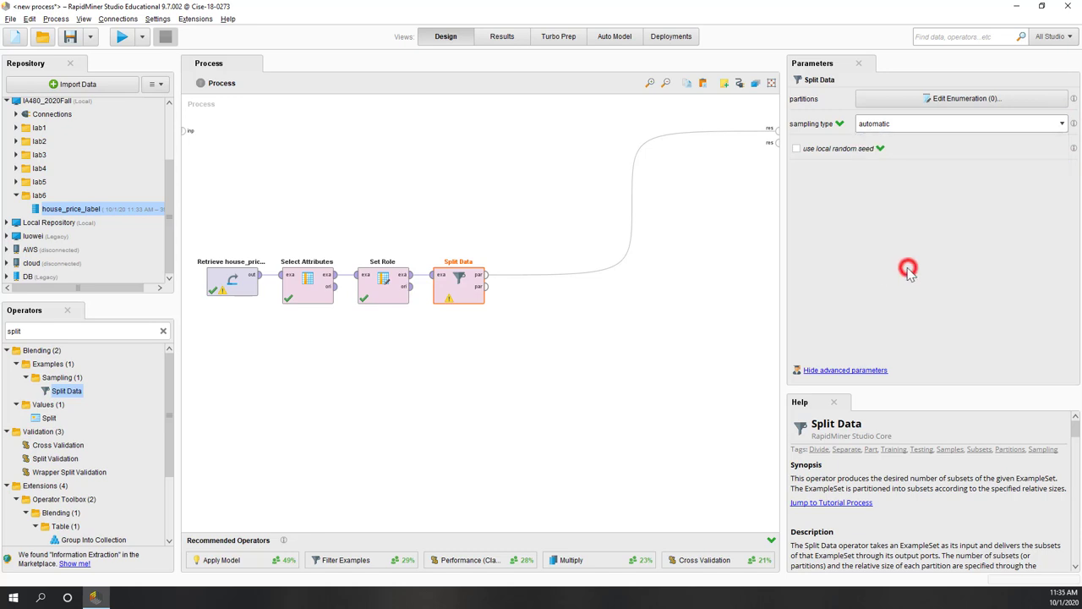
left_click(459, 299)
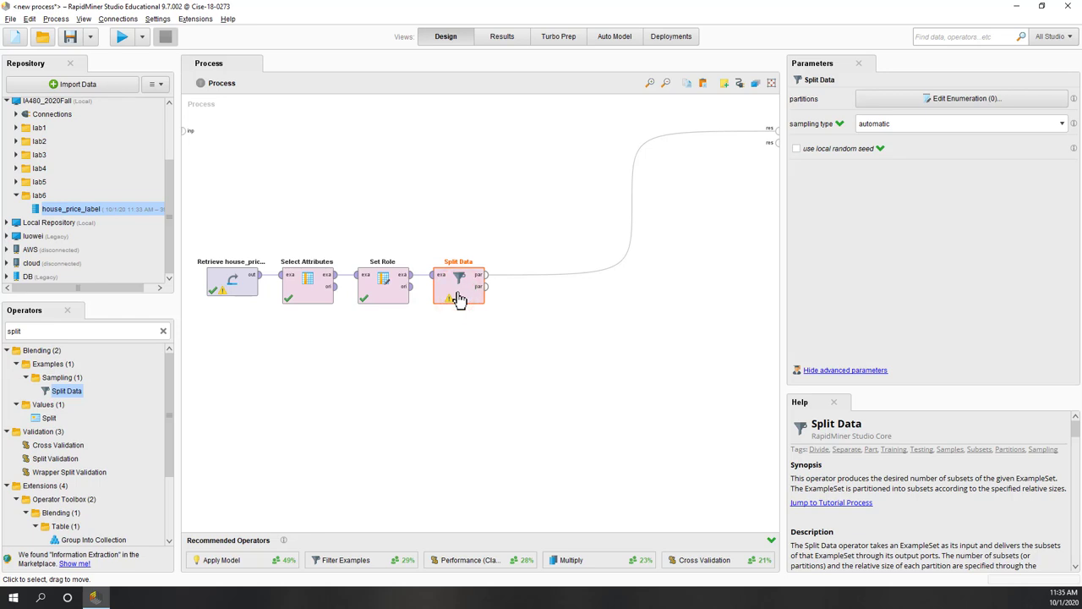
key("Delete")
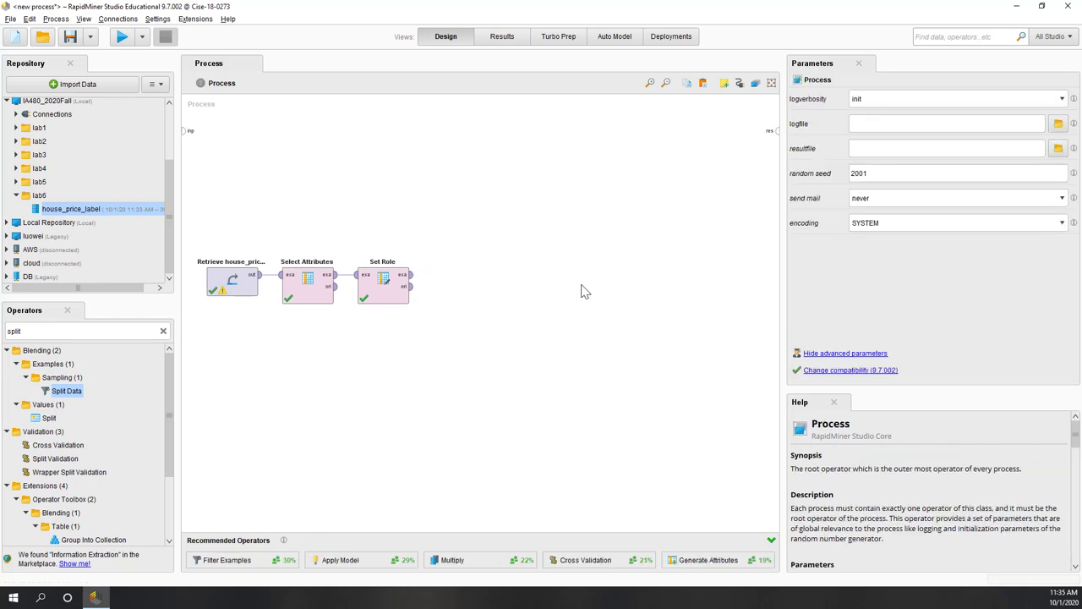
- Add a Split Validation operator, connect the Set Role example output to its training input, and open its subprocess
left_click_drag(63, 460, 467, 266)
left_click(458, 293)
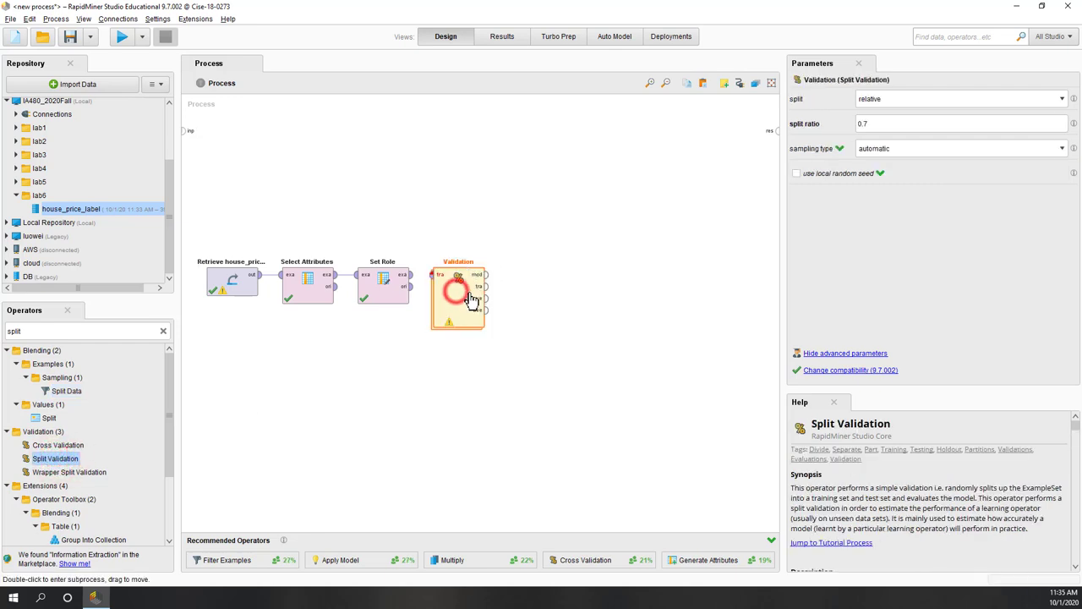
left_click(409, 279)
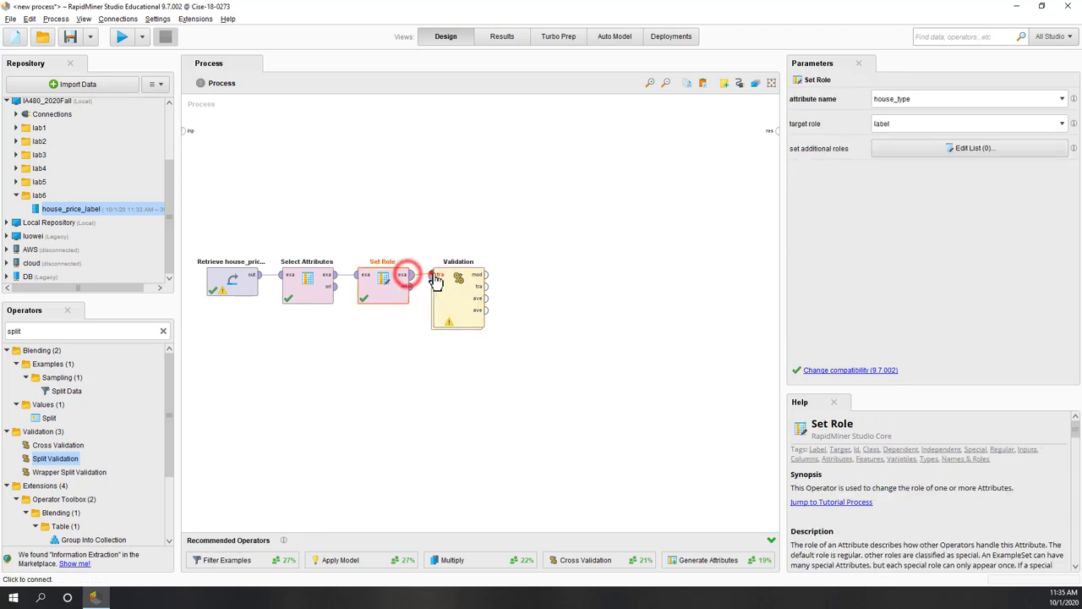
left_click(435, 279)
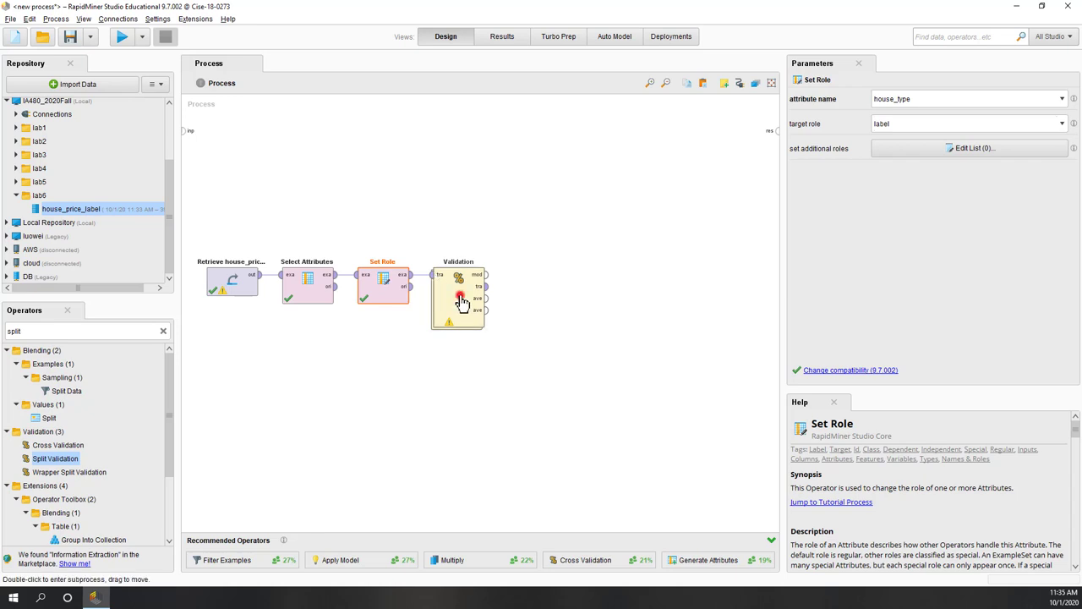
left_click(456, 300)
double_click(460, 303)
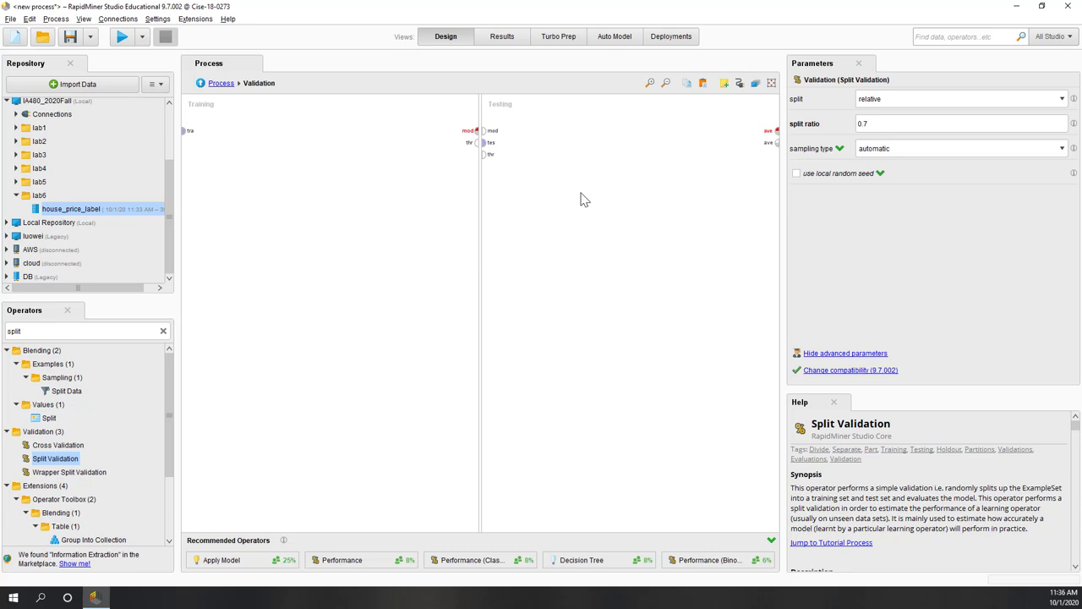
- Add a k-NN operator to the Training area of the validation and connect the training data to its input
left_click(355, 403)
left_click(95, 332)
type("k")
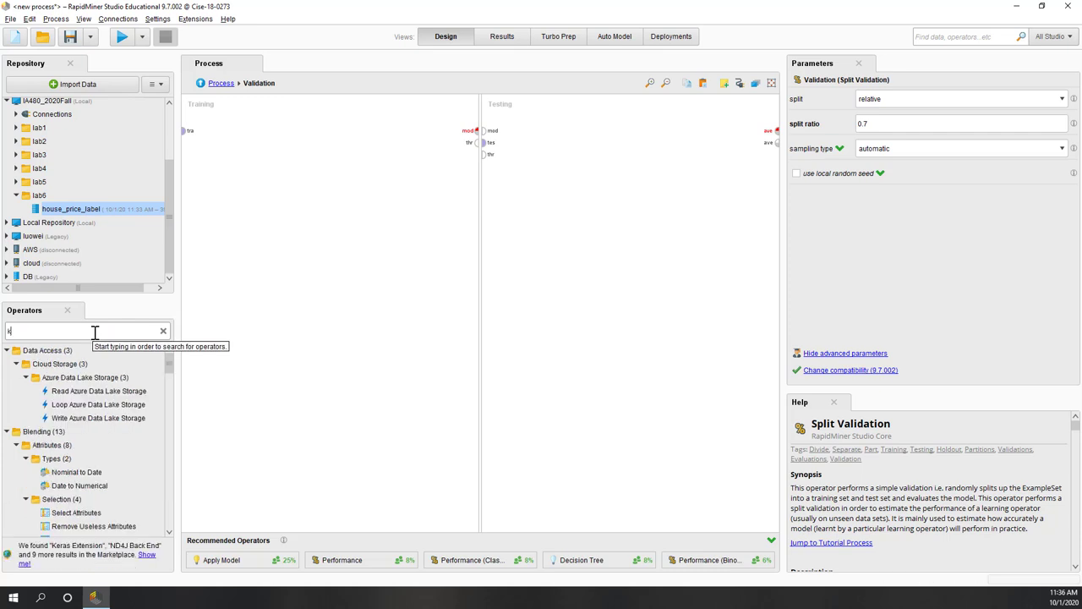
type("nn")
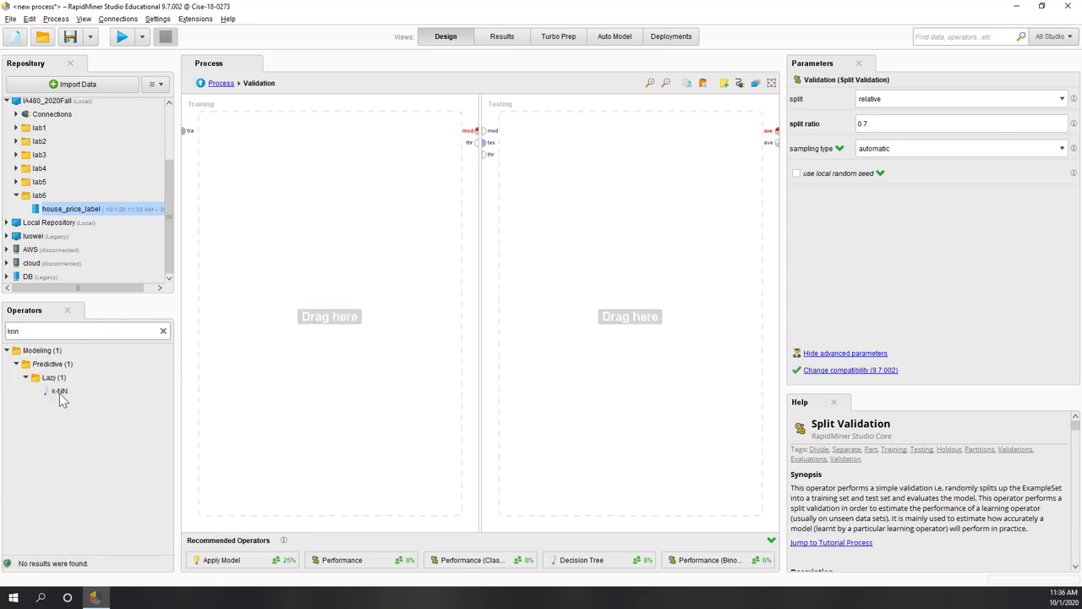
left_click_drag(61, 396, 294, 205)
left_click(381, 280)
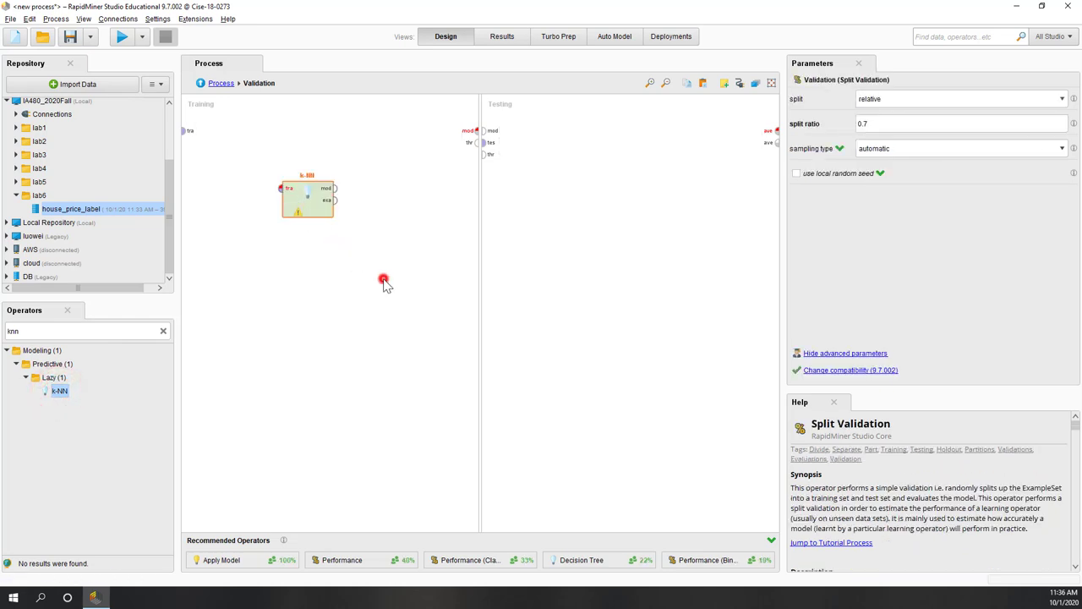
left_click_drag(186, 132, 284, 190)
left_click_drag(299, 212, 265, 212)
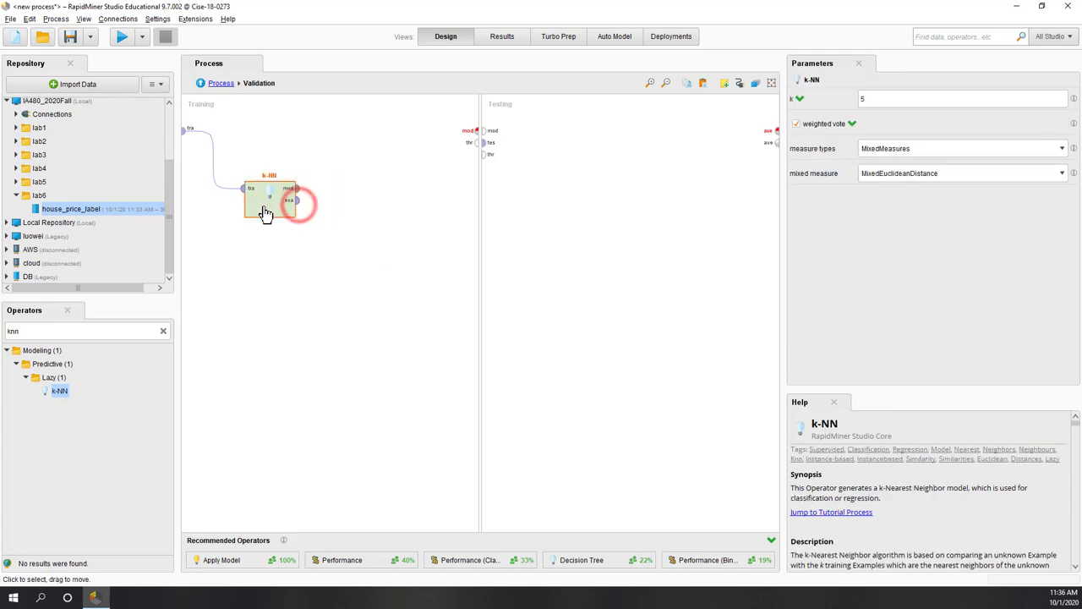
left_click(367, 267)
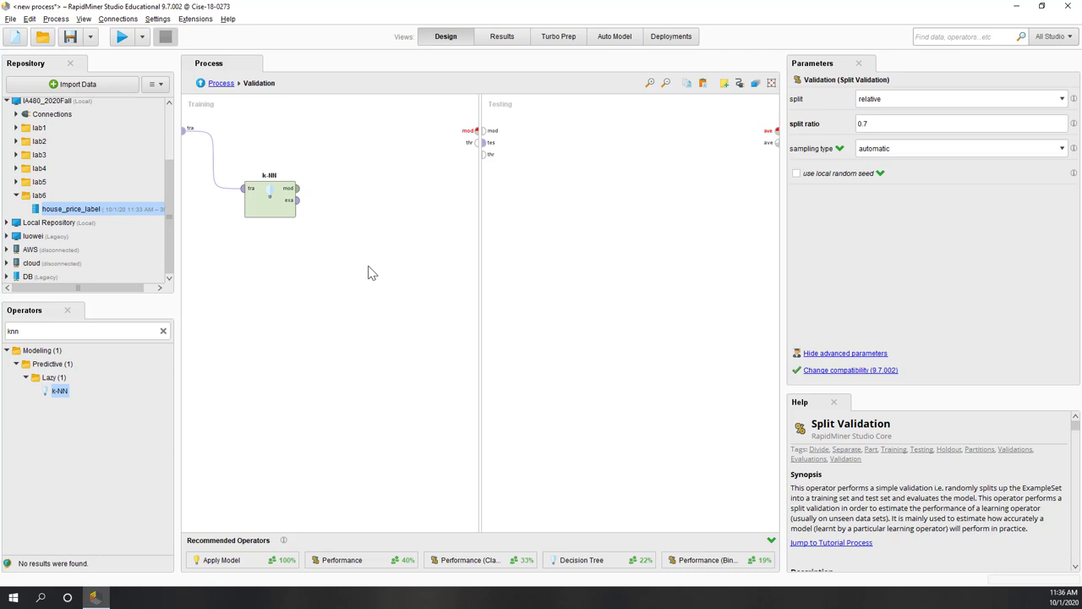
- Add Apply Model after k-NN in the Training area, connecting k-NN's model and example set outputs to it
left_click_drag(226, 561, 319, 203)
left_click(291, 194)
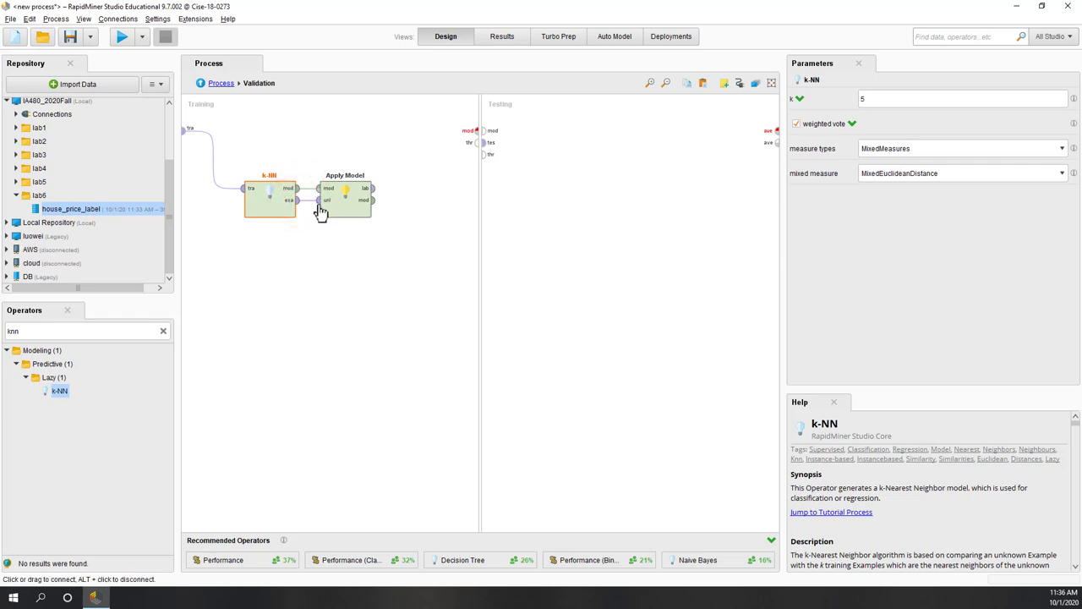
left_click(360, 306)
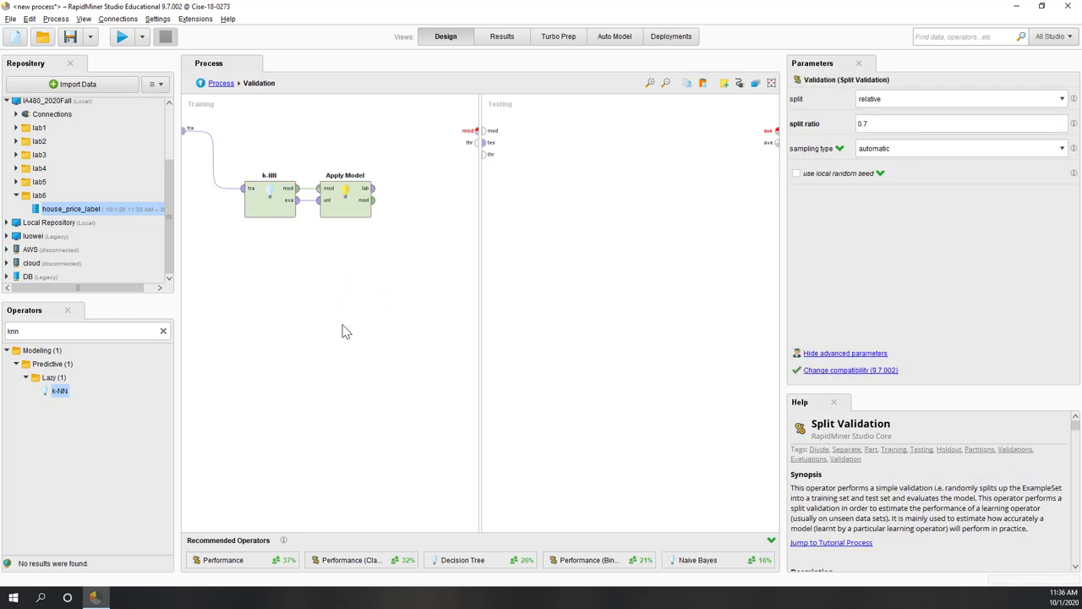
- Add a Performance (Classification) operator to the Training area and connect Apply Model's labelled output to its labelled input
double_click(76, 330)
type("perfor")
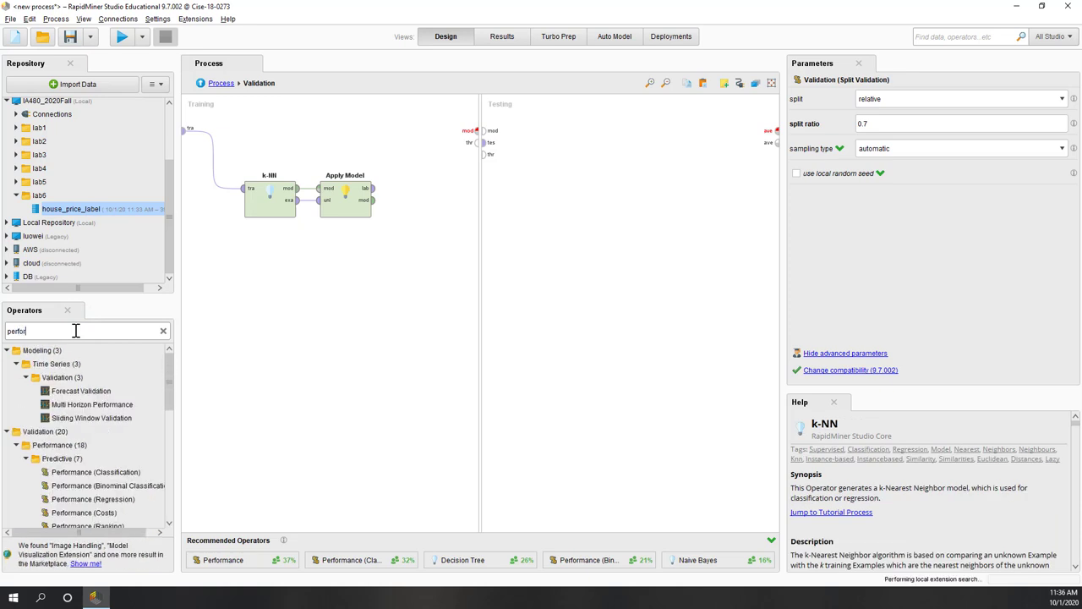
type("mance")
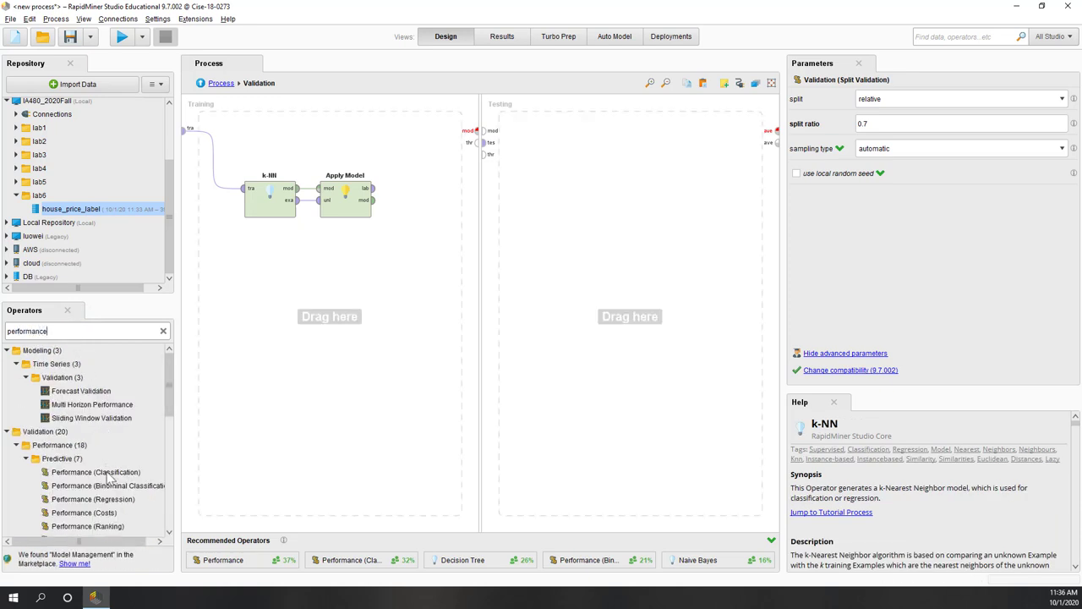
left_click(105, 473)
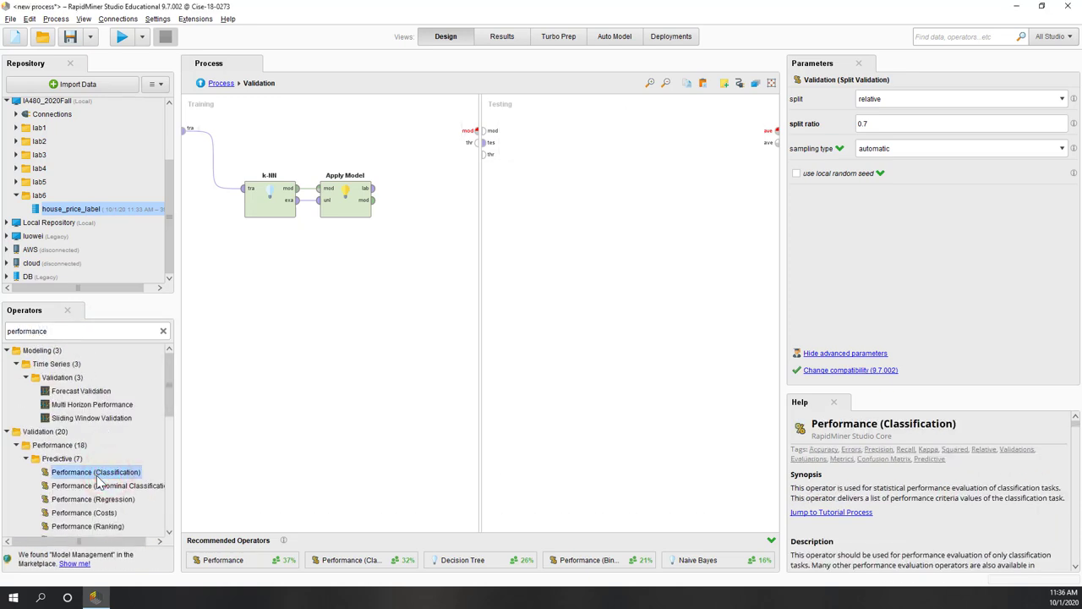
left_click_drag(98, 480, 433, 191)
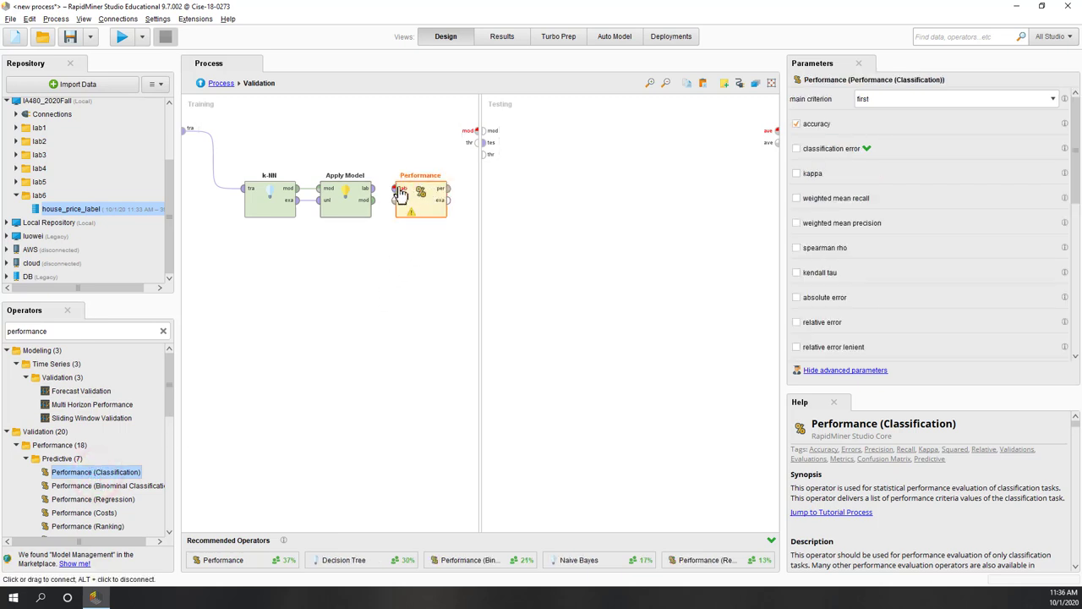
left_click(373, 189)
left_click(394, 190)
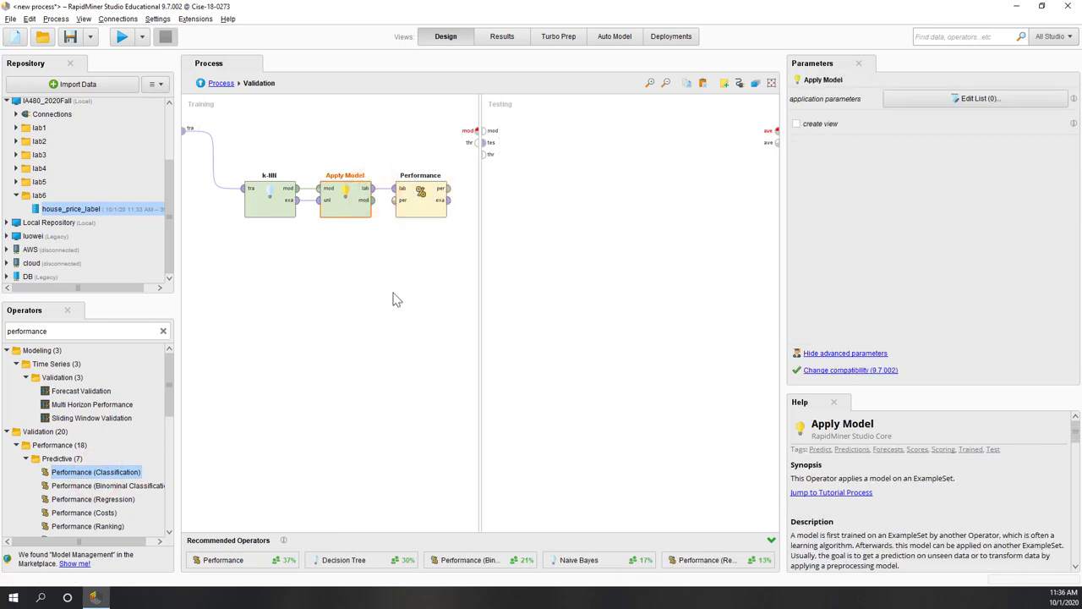
left_click(394, 295)
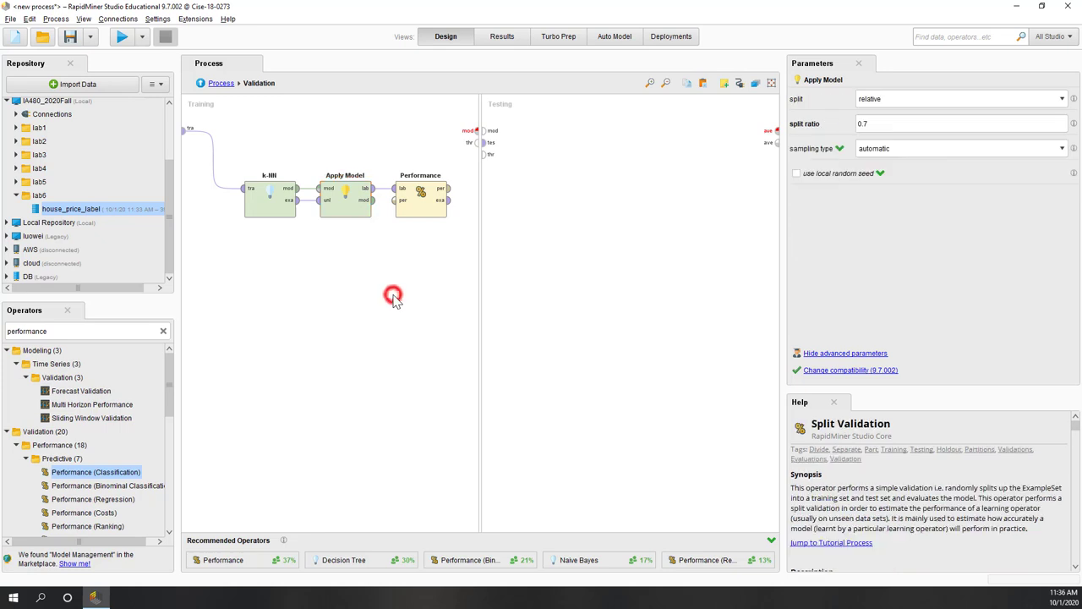
- Enable the kappa criterion for the performance operator and rename the operator "Performance of training"
left_click(421, 205)
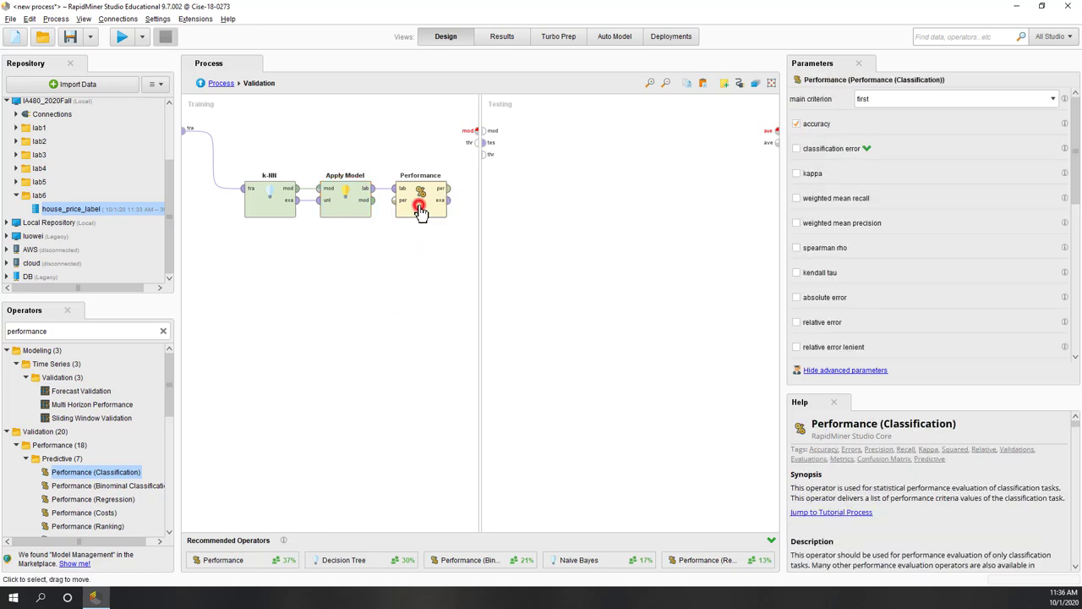
left_click(797, 175)
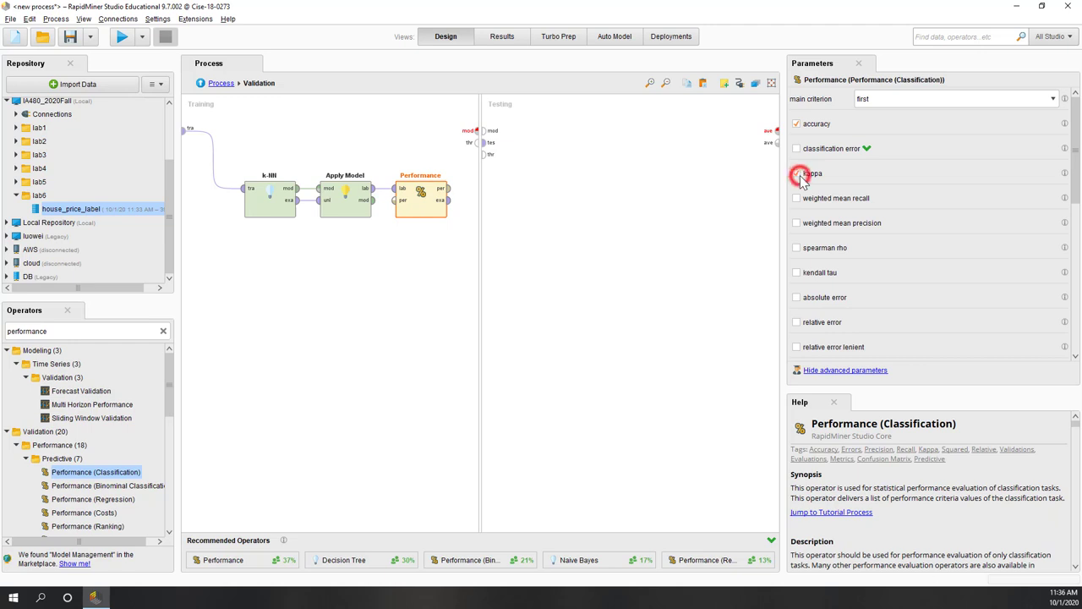
left_click(380, 317)
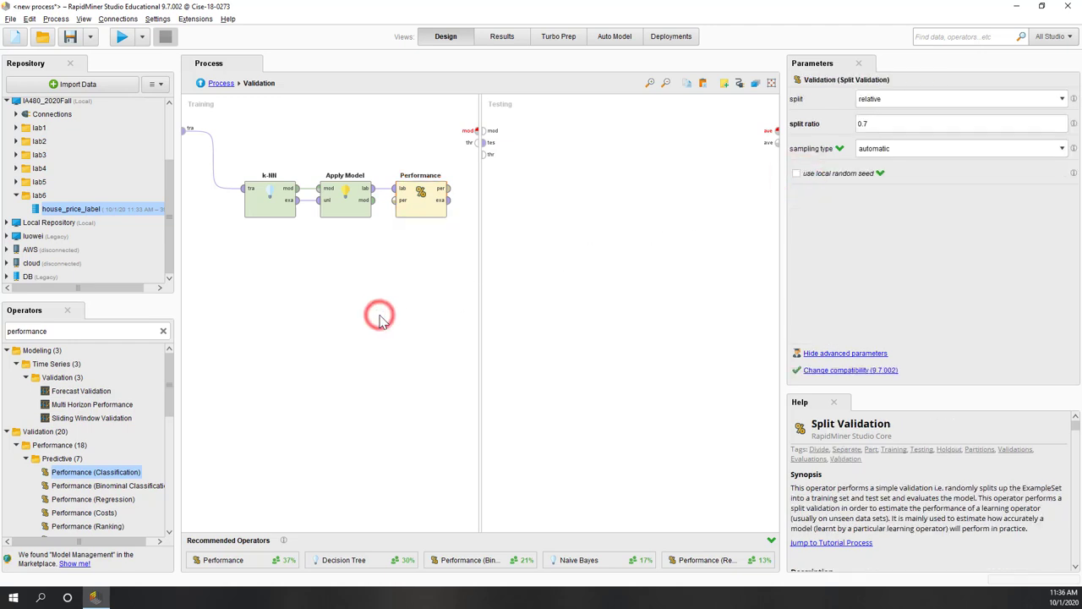
left_click(420, 175)
left_click(420, 175)
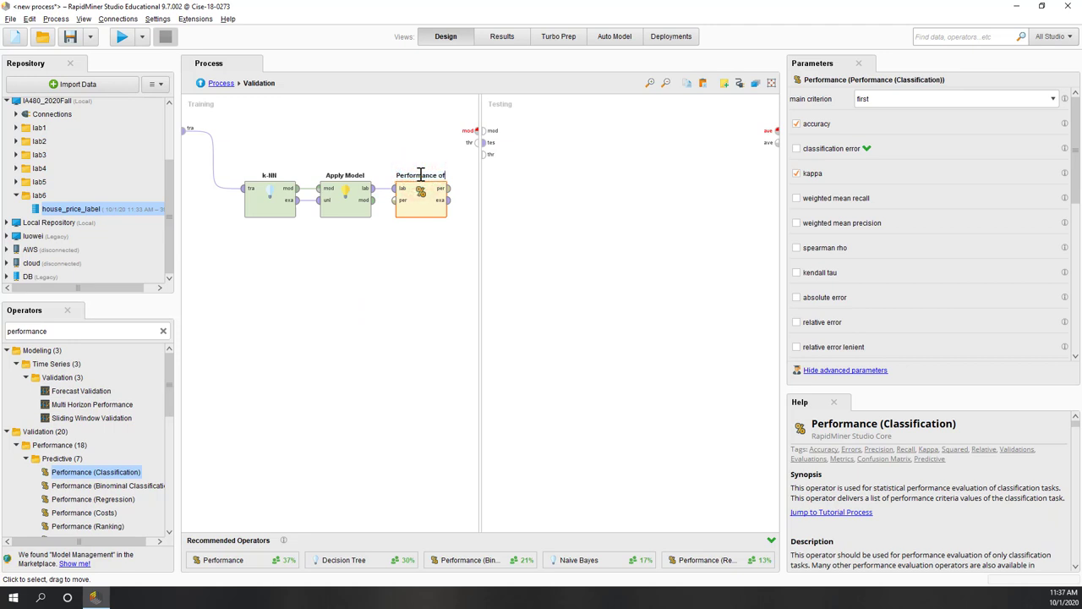
key("Return")
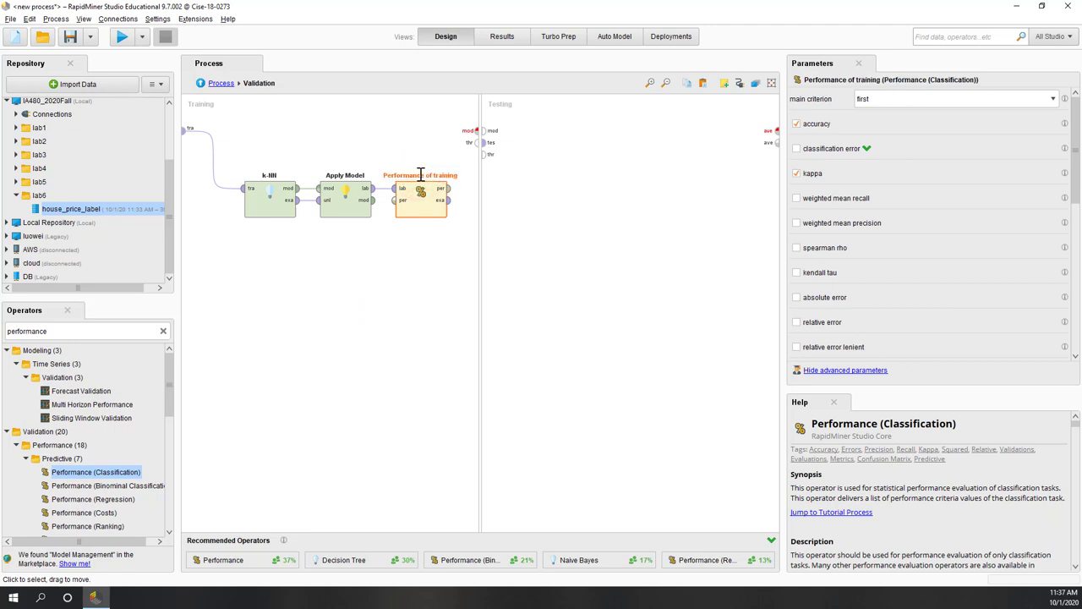
left_click(383, 109)
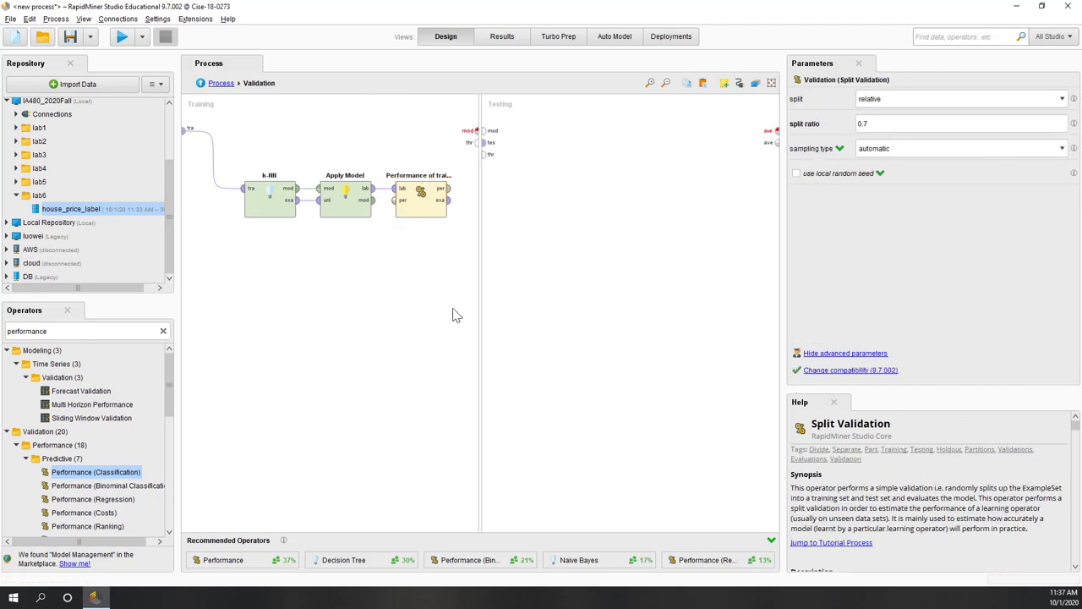
- Connect Performance of training's example set output to the Training through port, and the matching Testing through port to the second averagable output
left_click(448, 202)
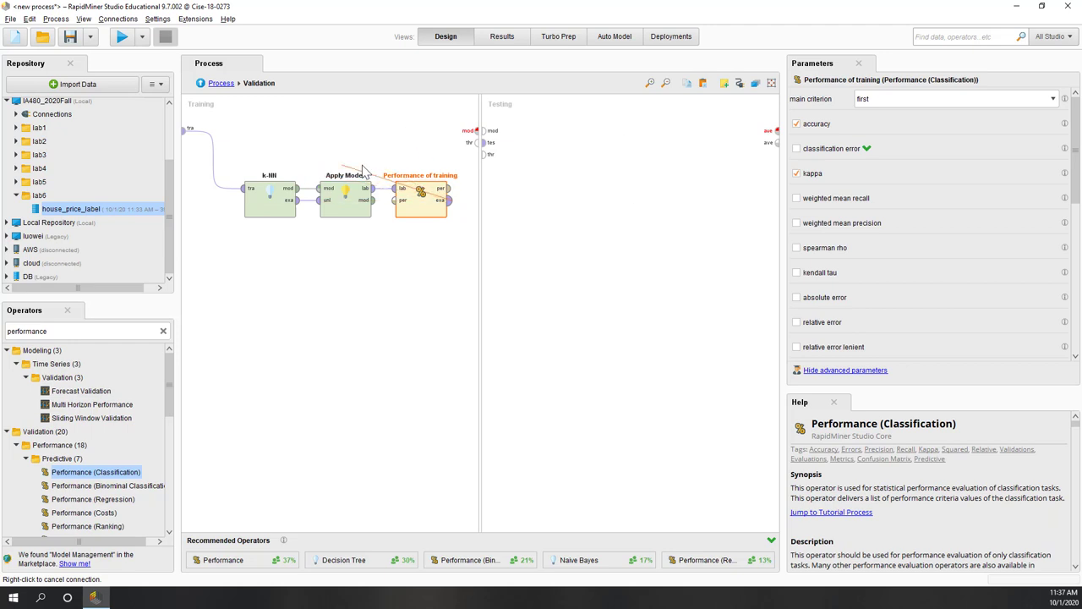
right_click(442, 223)
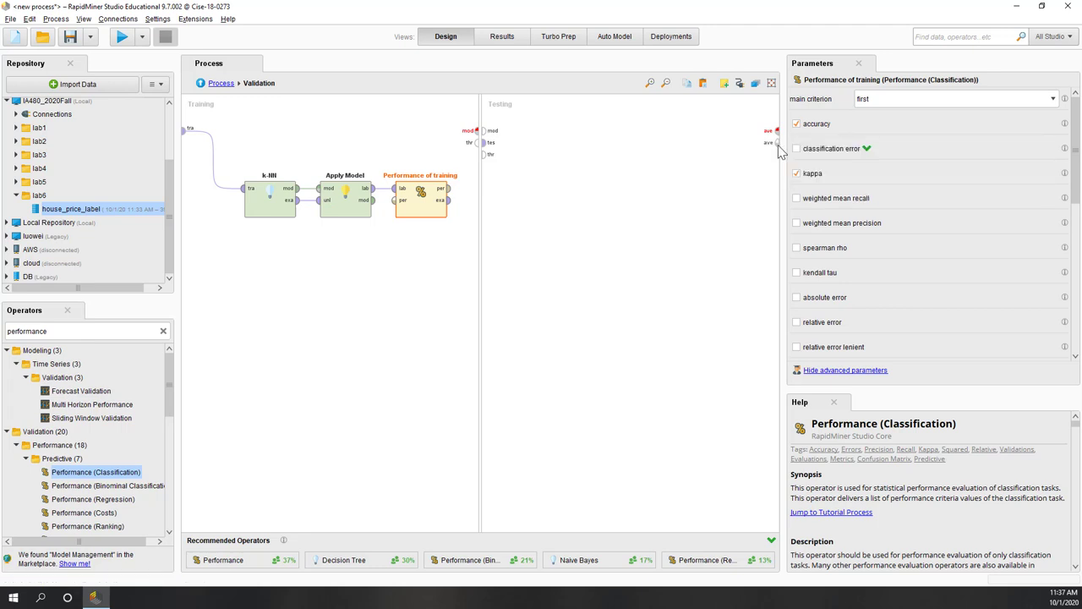
left_click(449, 200)
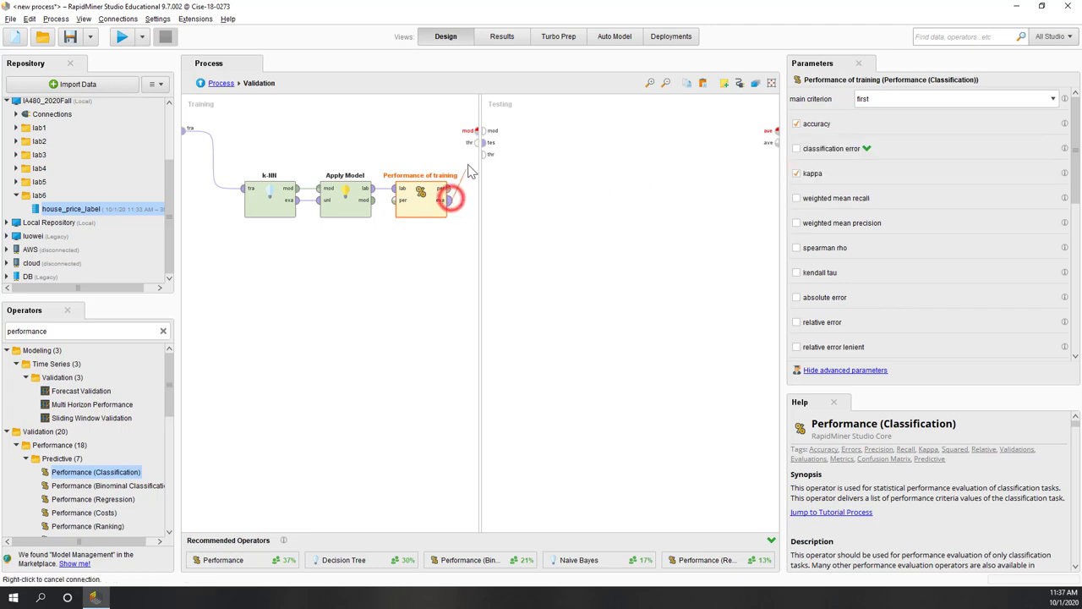
left_click(478, 143)
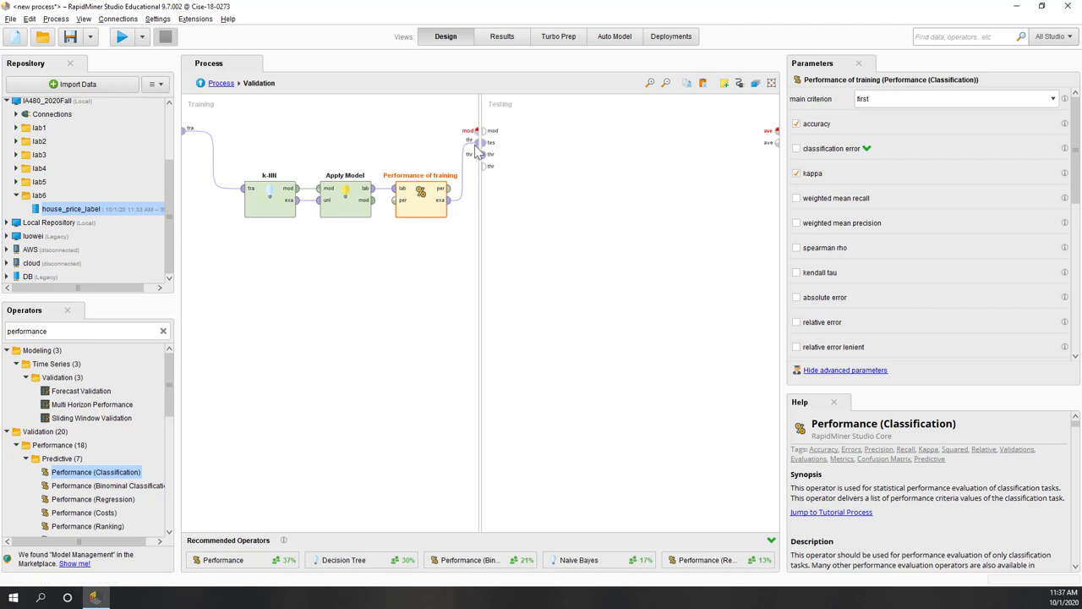
left_click(484, 155)
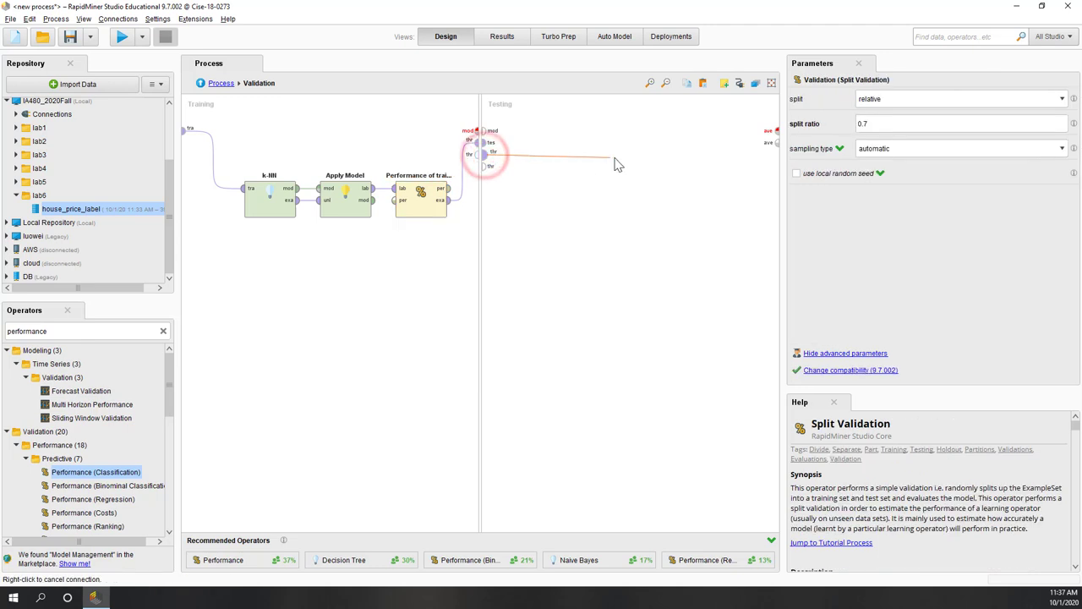
left_click(777, 142)
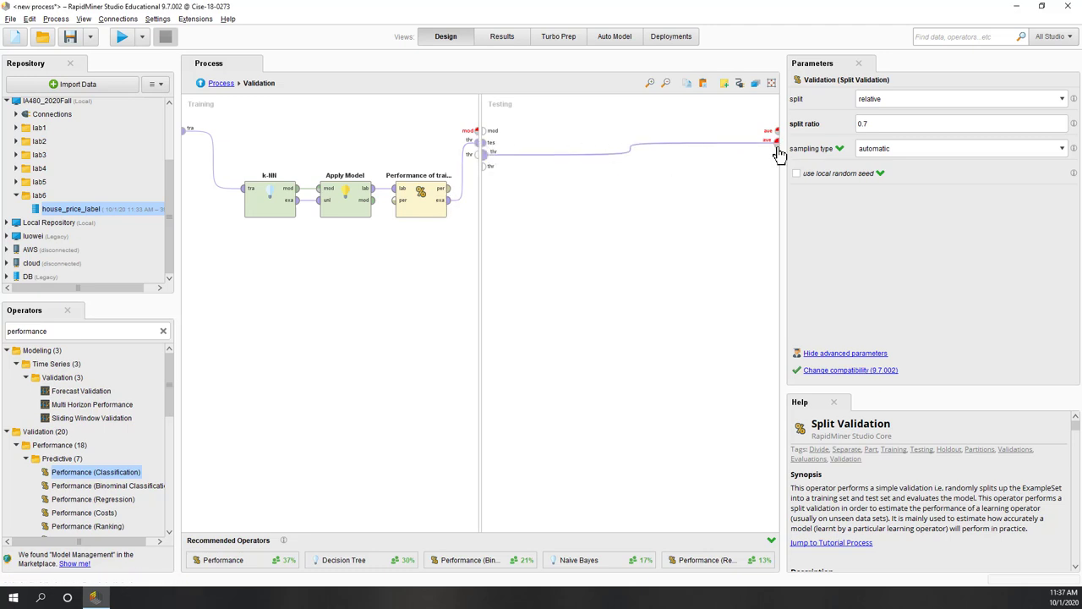
left_click(377, 381)
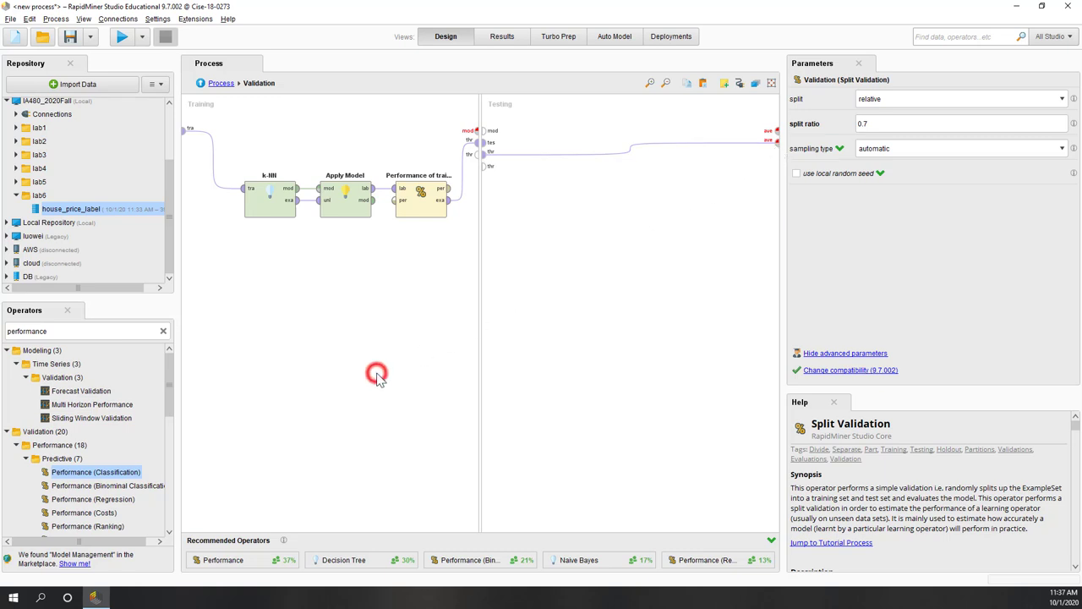
- Return to the main process and connect Validation's second averagable output to the first result port
left_click(217, 83)
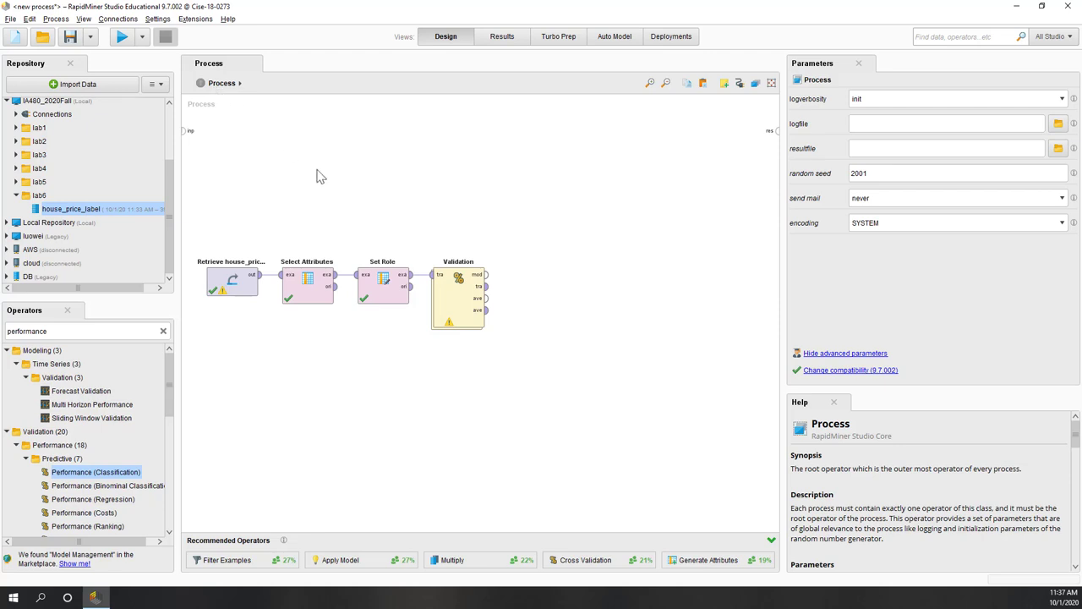
left_click(485, 310)
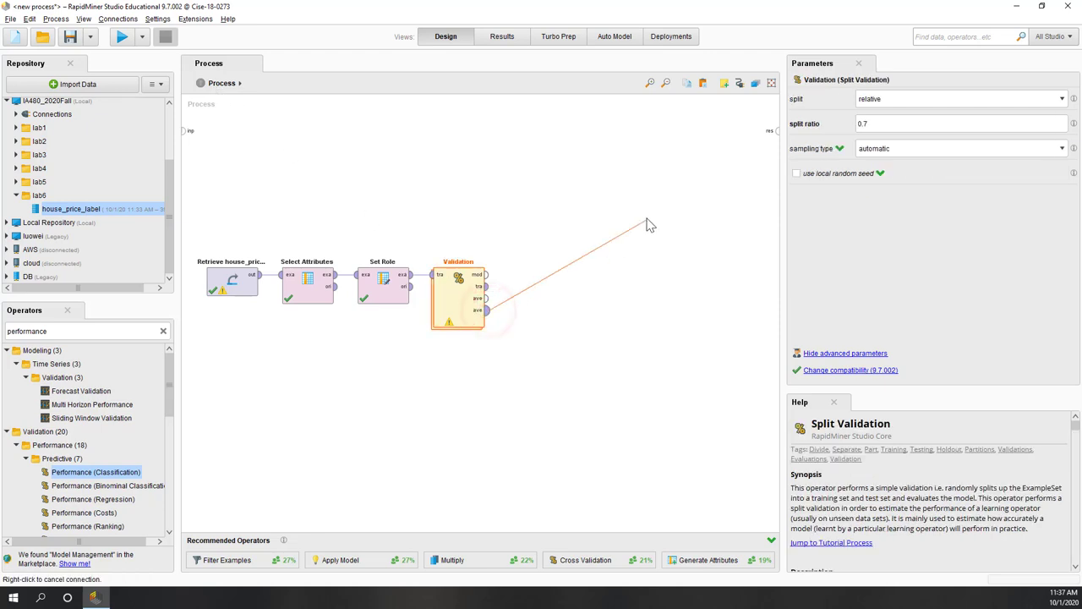
left_click(774, 131)
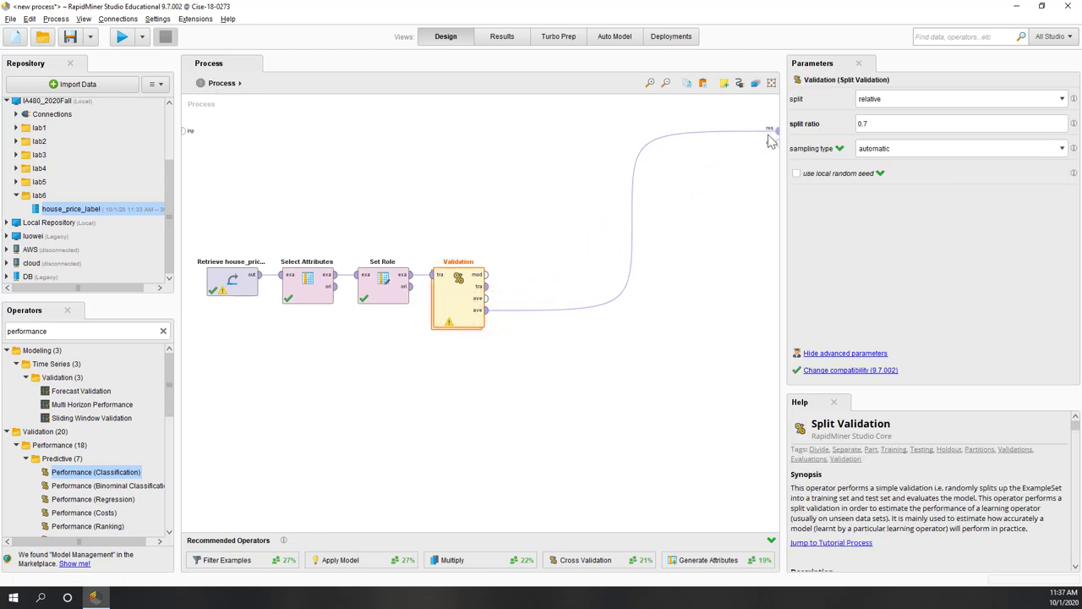
left_click(406, 142)
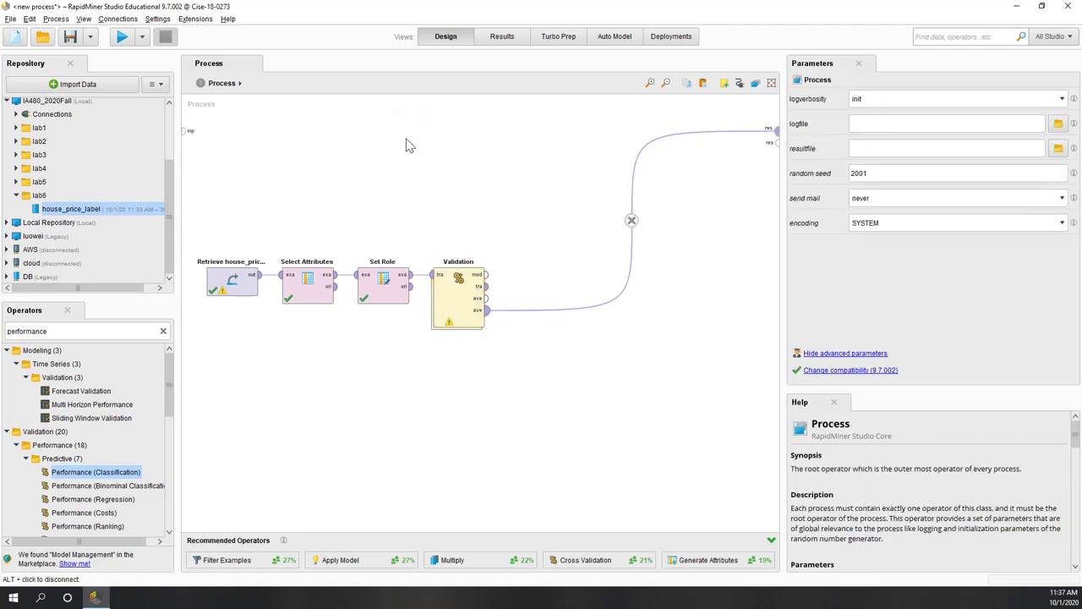
- Copy Apply Model and Performance of training from the validation's Training area into its Testing area
double_click(448, 304)
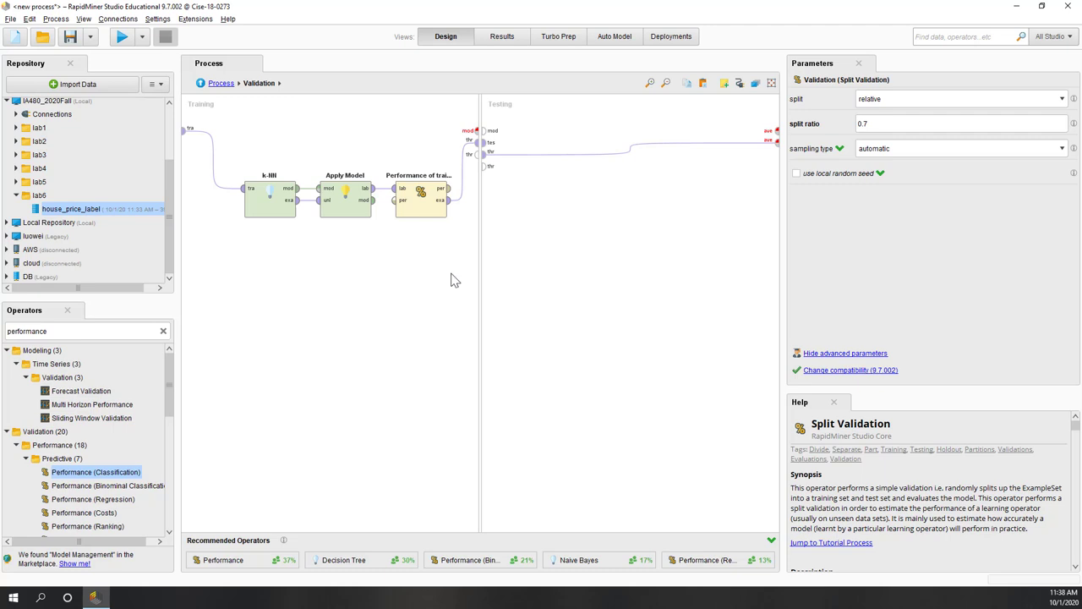
left_click_drag(450, 276, 312, 160)
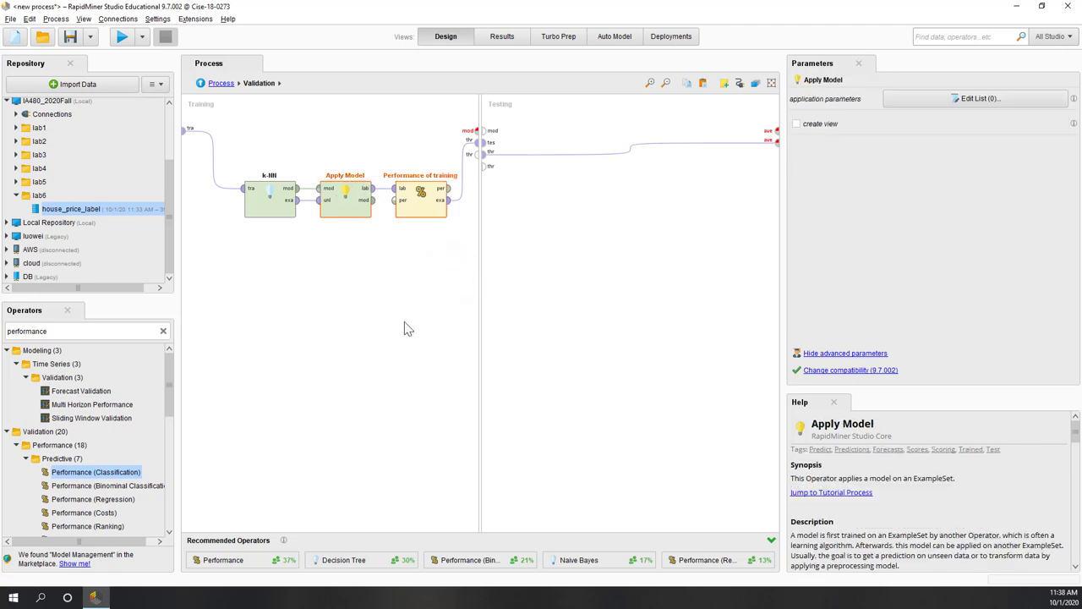
left_click(628, 331)
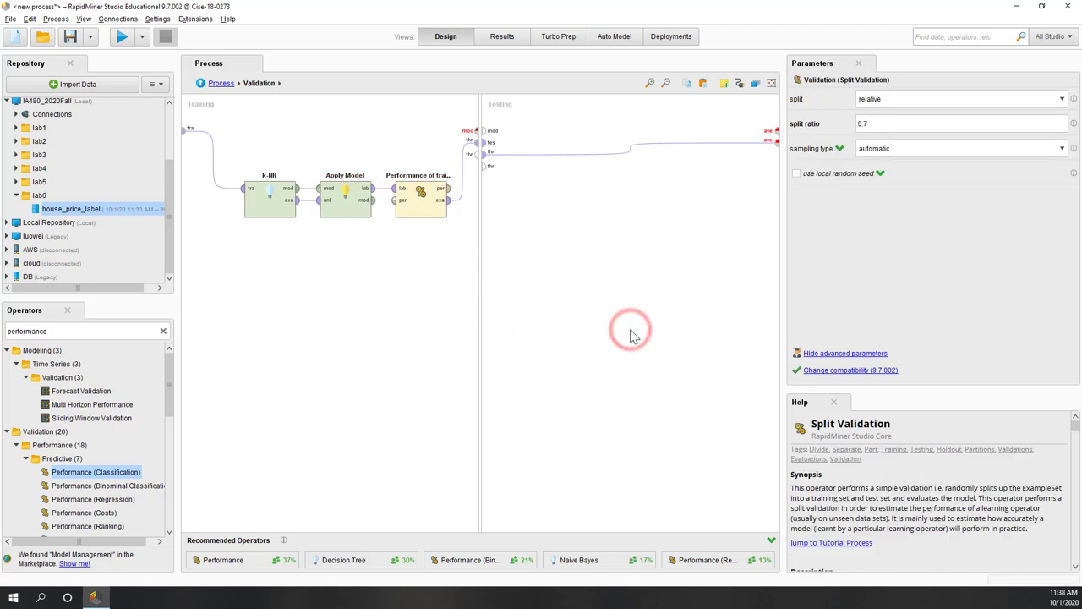
key("ctrl+v")
left_click_drag(630, 335, 554, 278)
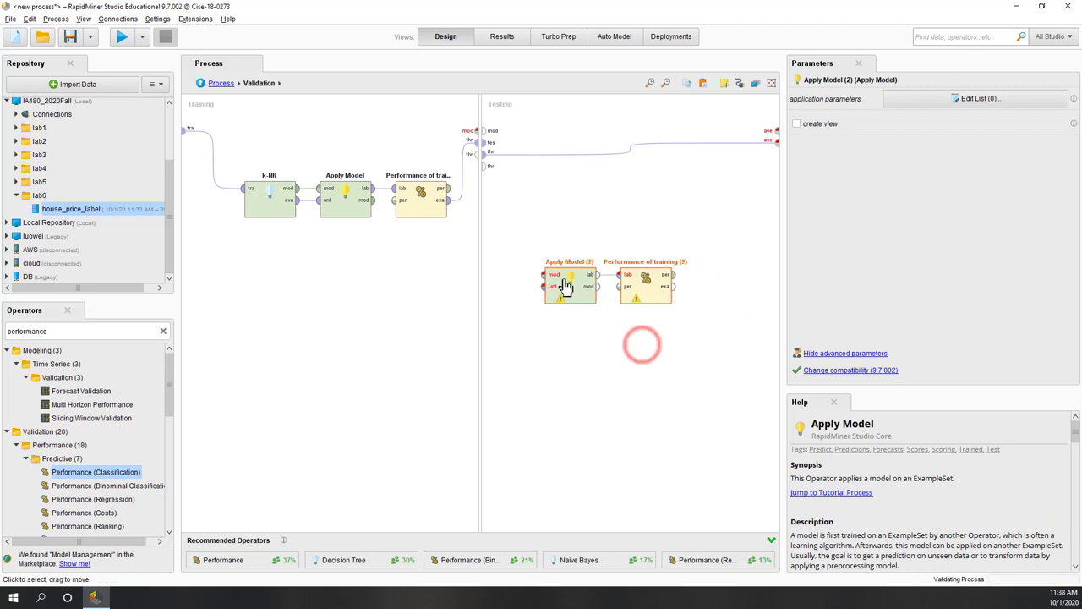
- Rename the copied performance operator in the Testing area "Performance of testing"
left_click(640, 257)
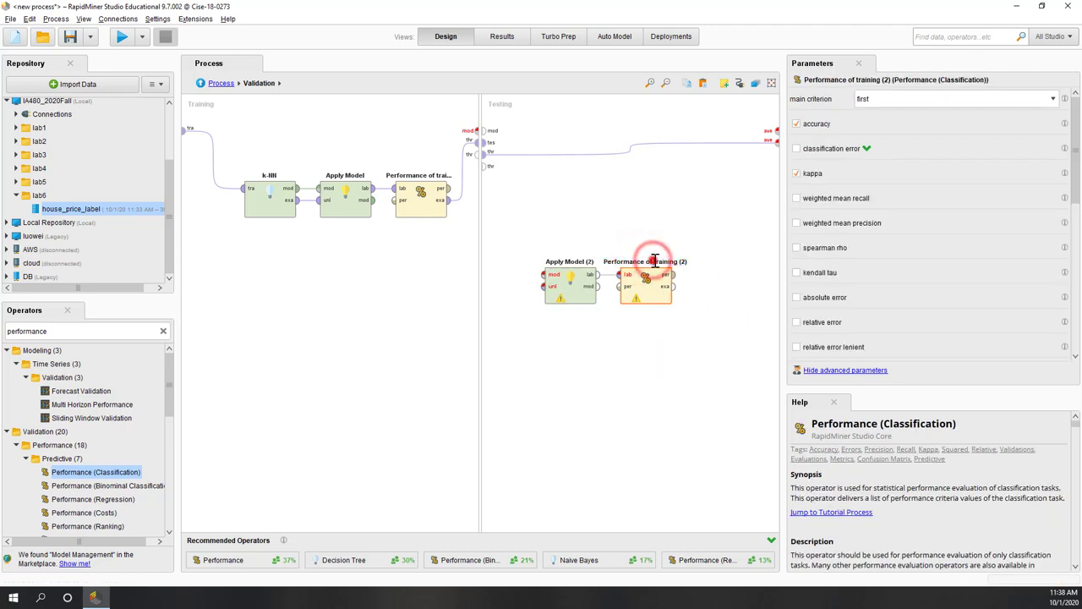
left_click_drag(652, 260, 700, 266)
type("test")
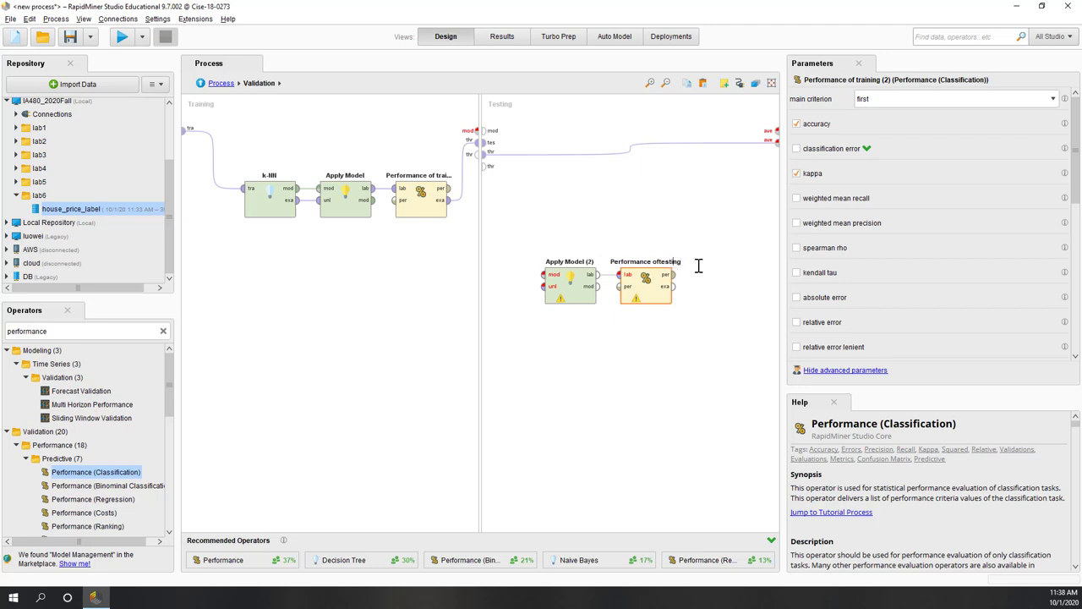
left_click(737, 374)
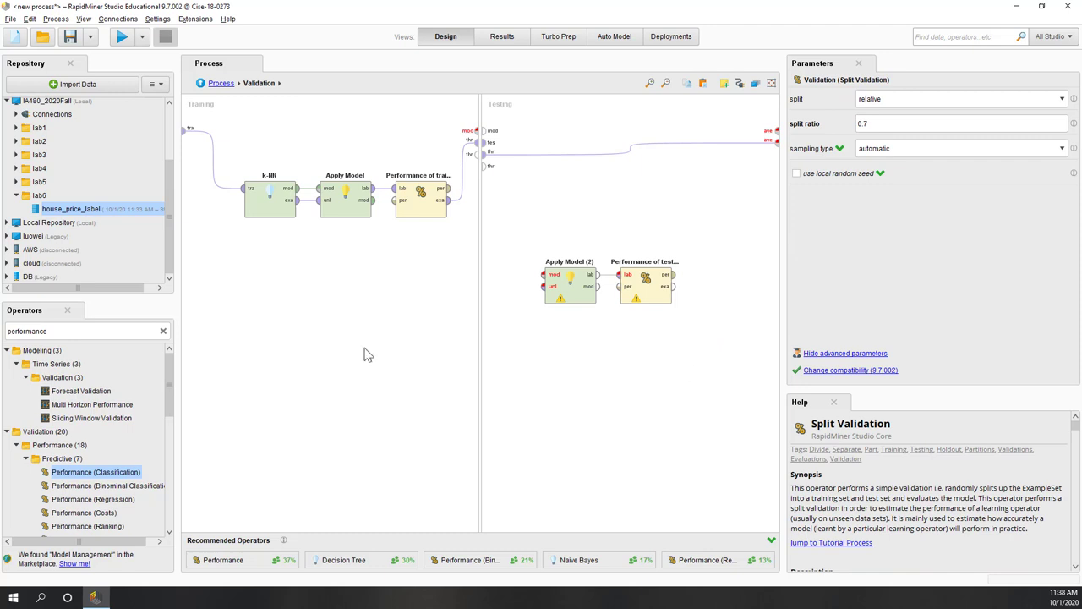
- Connect the training Apply Model's model output to the Training model port, and the Testing model port to Apply Model (2)'s model input
left_click(373, 201)
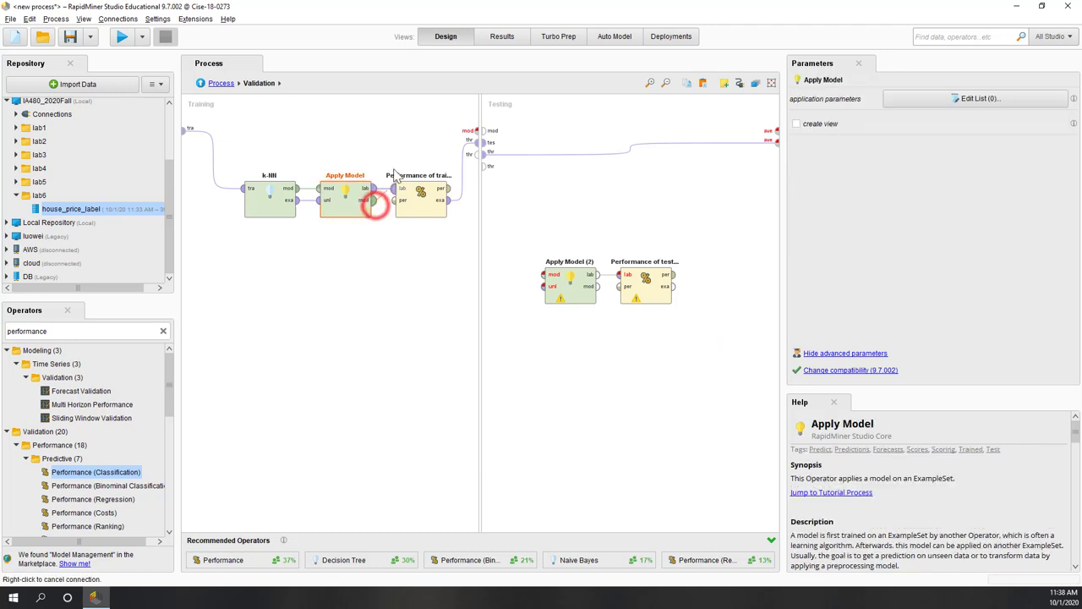
left_click(477, 131)
left_click(483, 142)
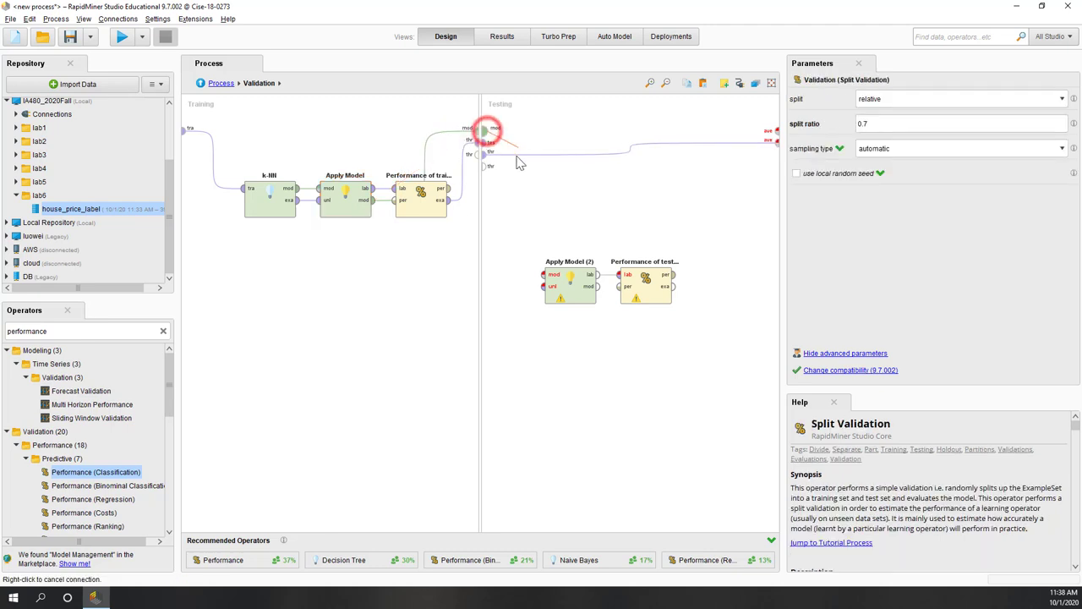
left_click(544, 275)
left_click(507, 329)
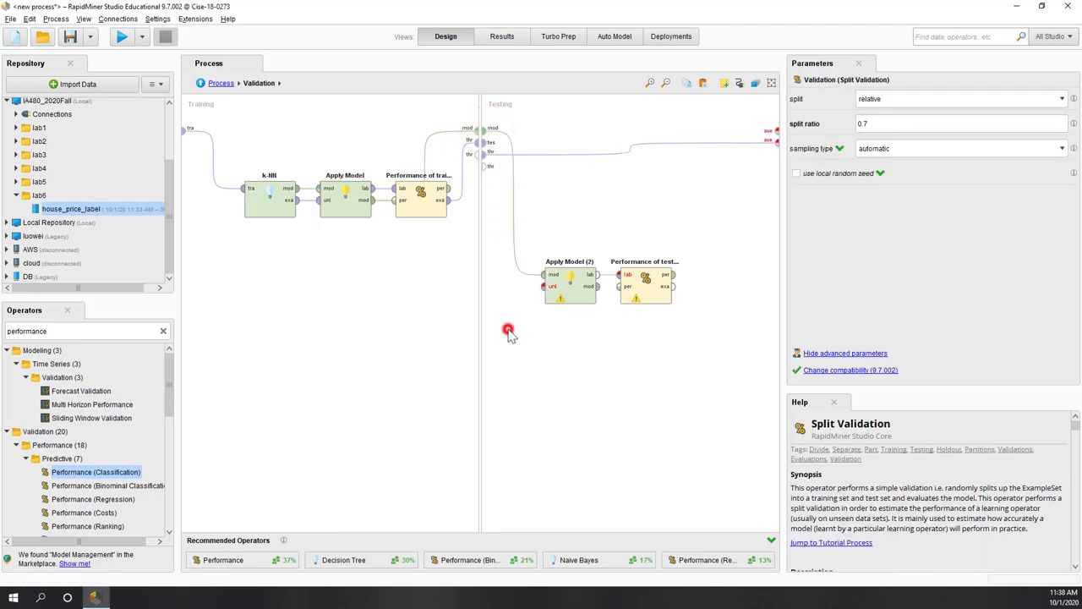
- Move both Testing operators upward and connect the test set port to Apply Model (2)'s unlabelled input
left_click_drag(580, 302, 576, 245)
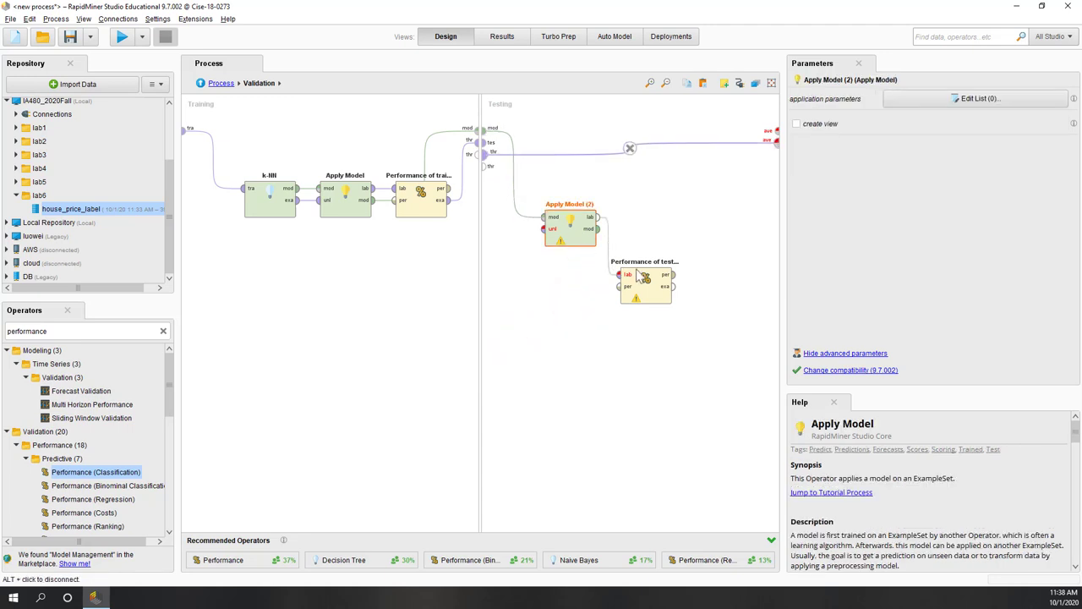
left_click_drag(663, 287, 659, 238)
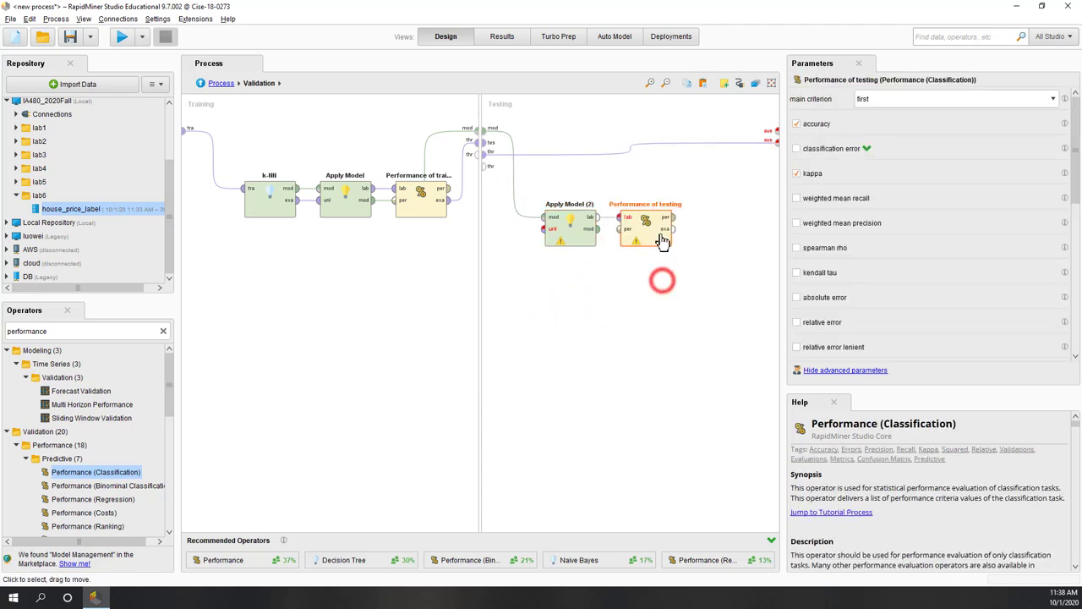
left_click(484, 144)
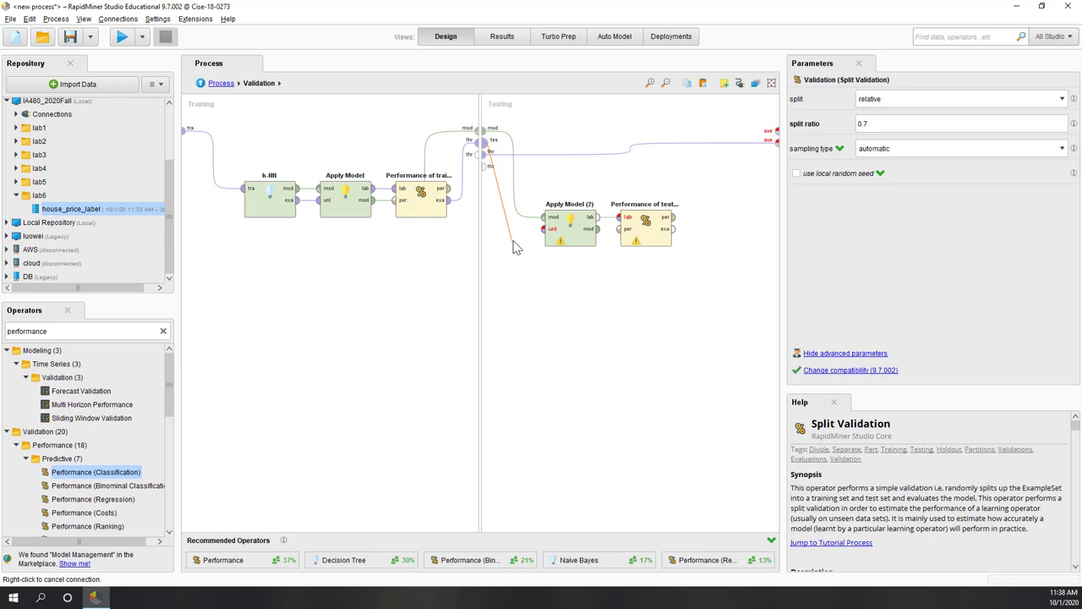
left_click(543, 229)
left_click(554, 302)
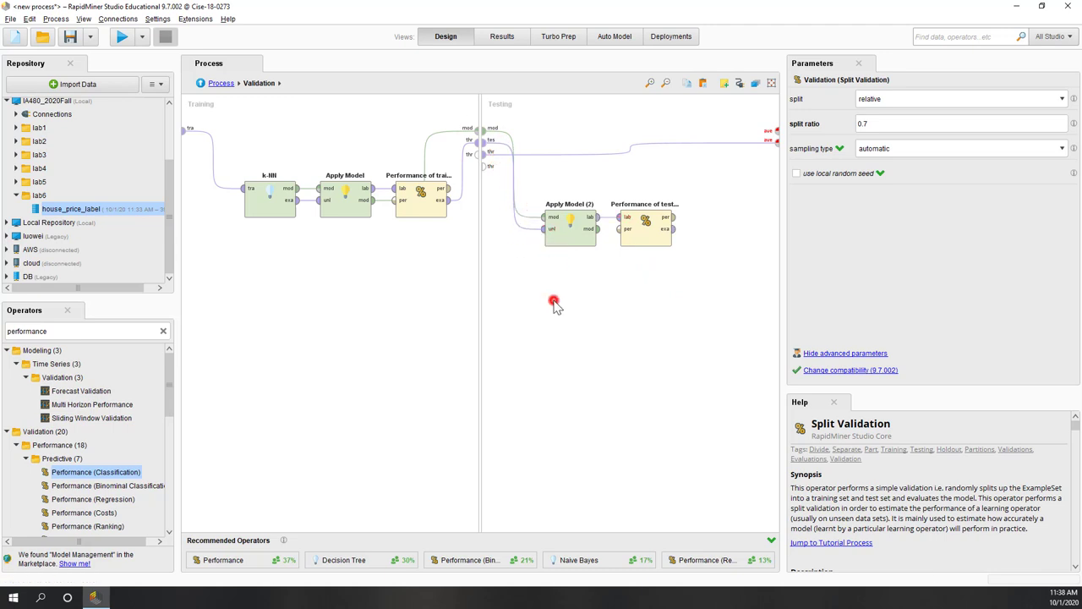
- Connect Performance of testing's performance output to the first averagable port of the Testing area
left_click(647, 224)
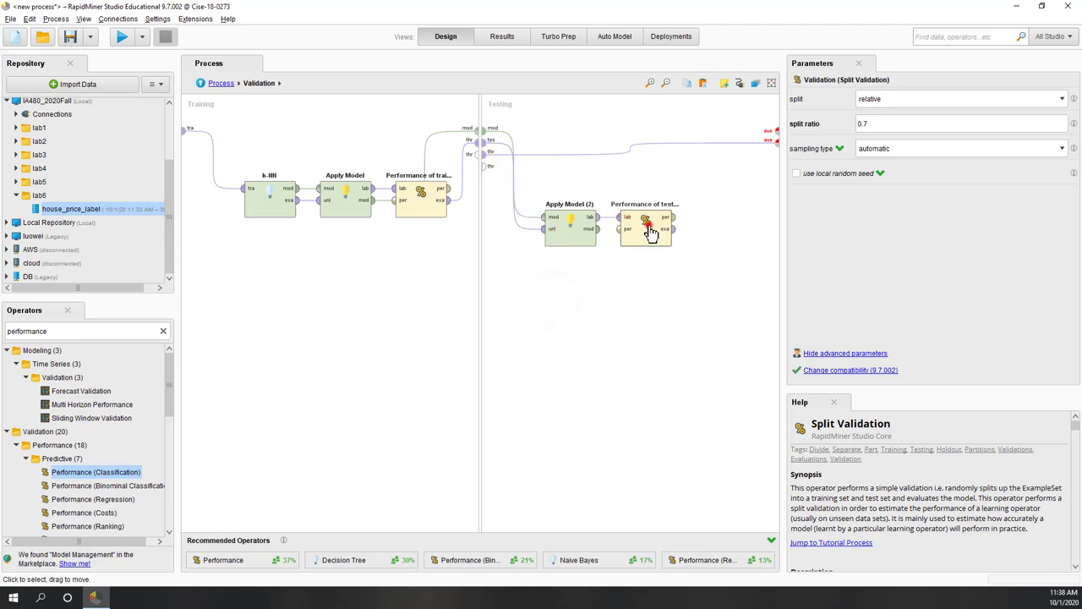
left_click(665, 217)
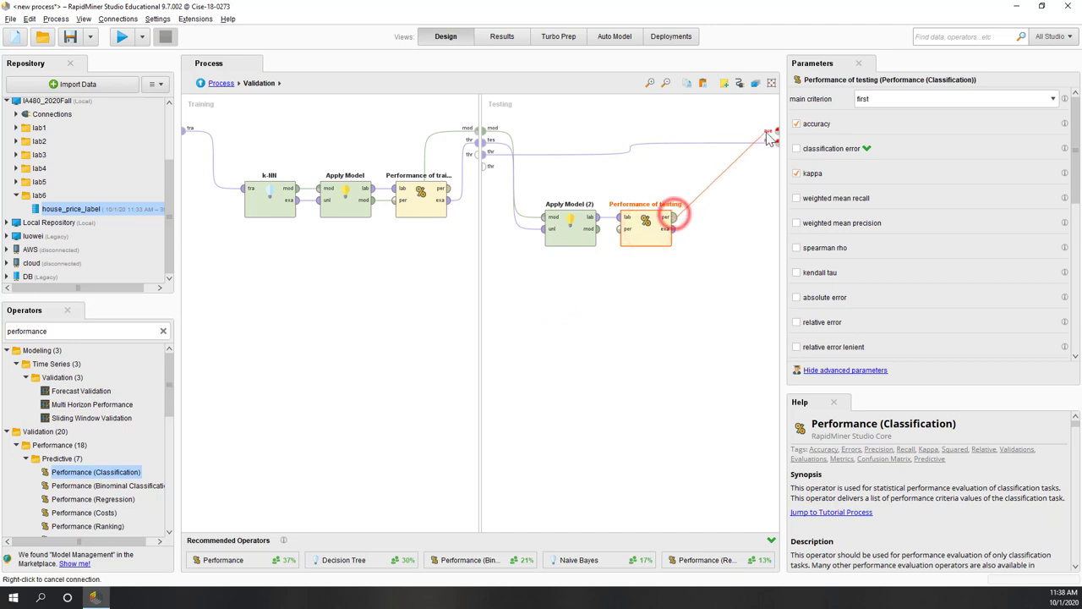
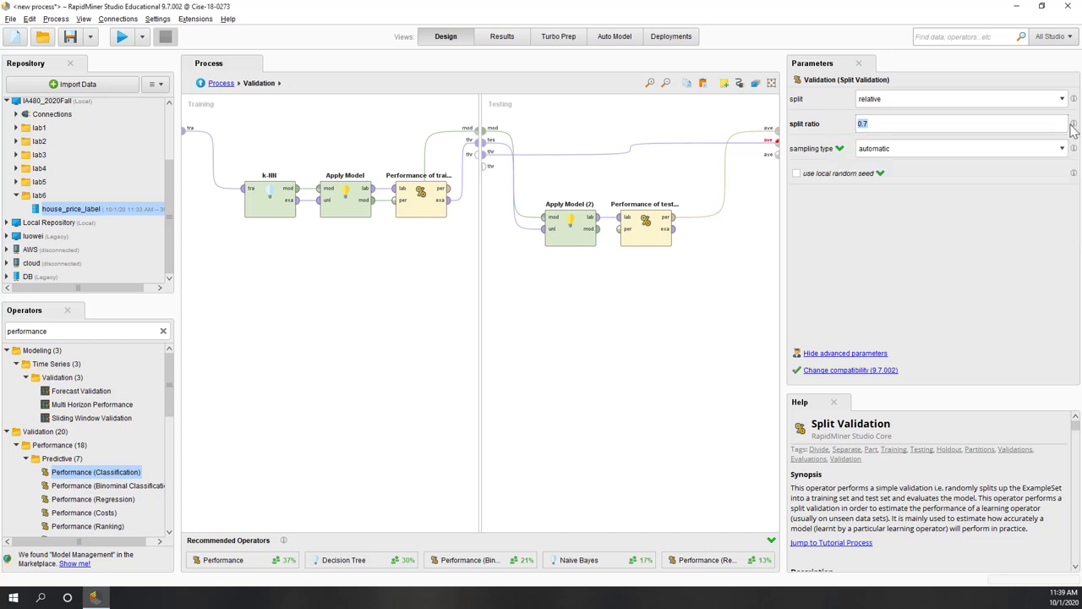
left_click(948, 292)
- Set the Split Validation's sampling type to stratified sampling
left_click(879, 123)
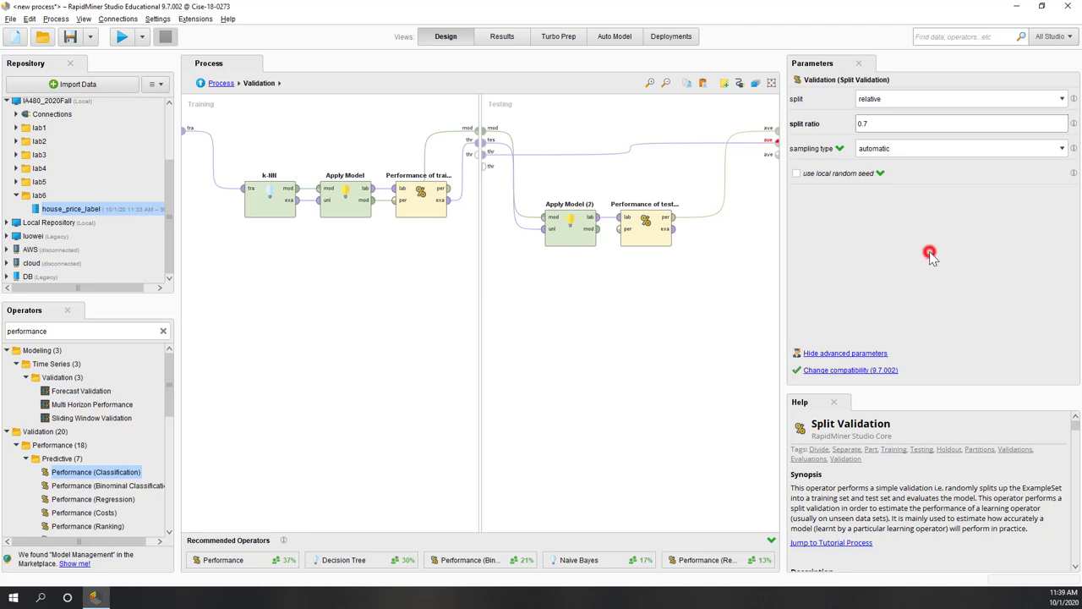
left_click(883, 149)
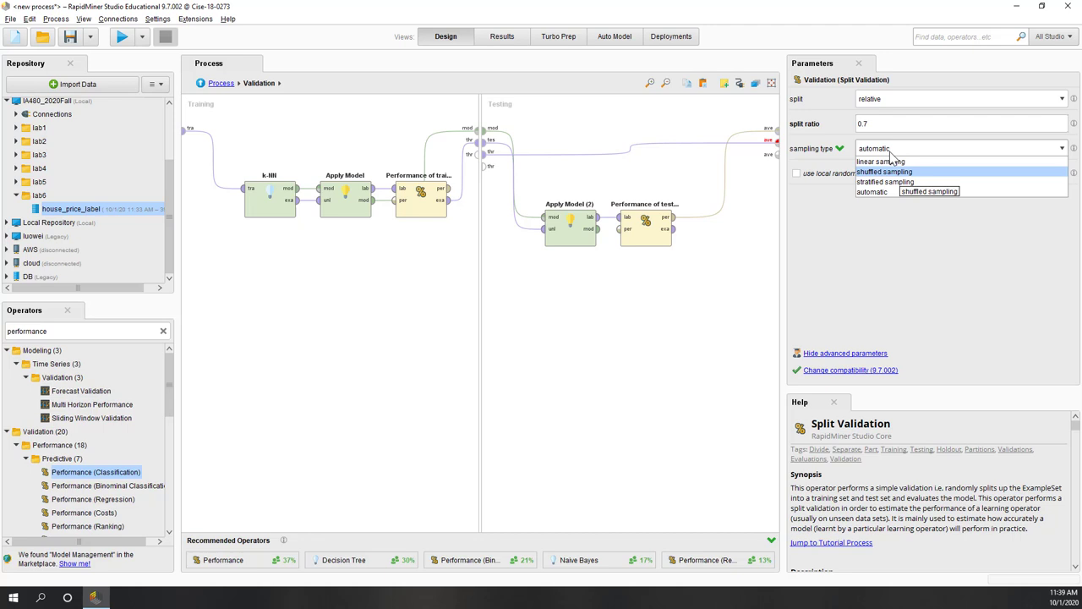
left_click(893, 182)
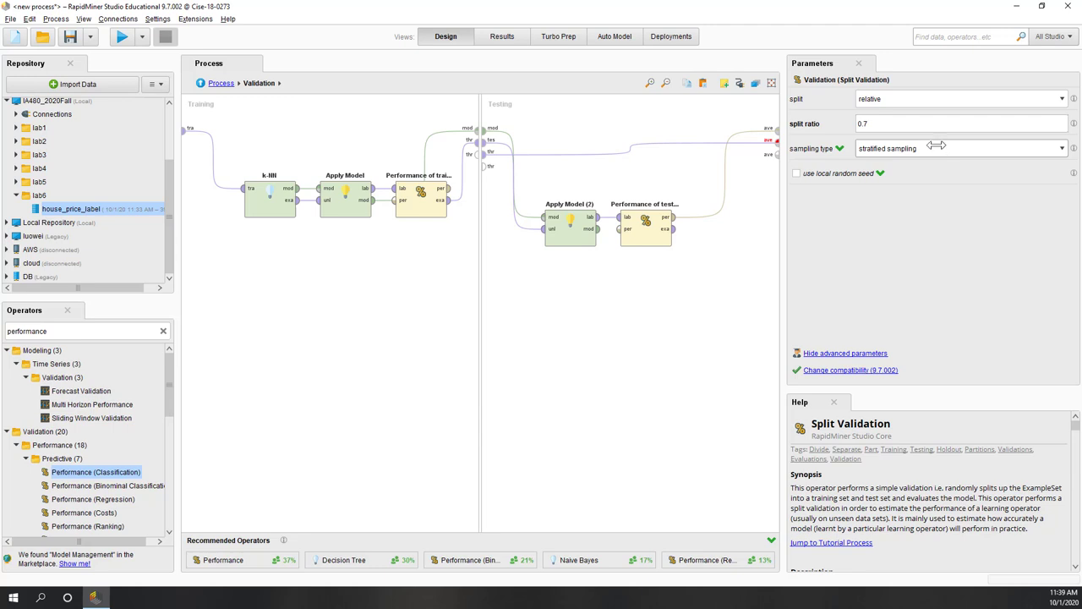
- Enable the local random seed for the Split Validation, keeping the default seed 1992
left_click(794, 175)
double_click(905, 198)
left_click(915, 249)
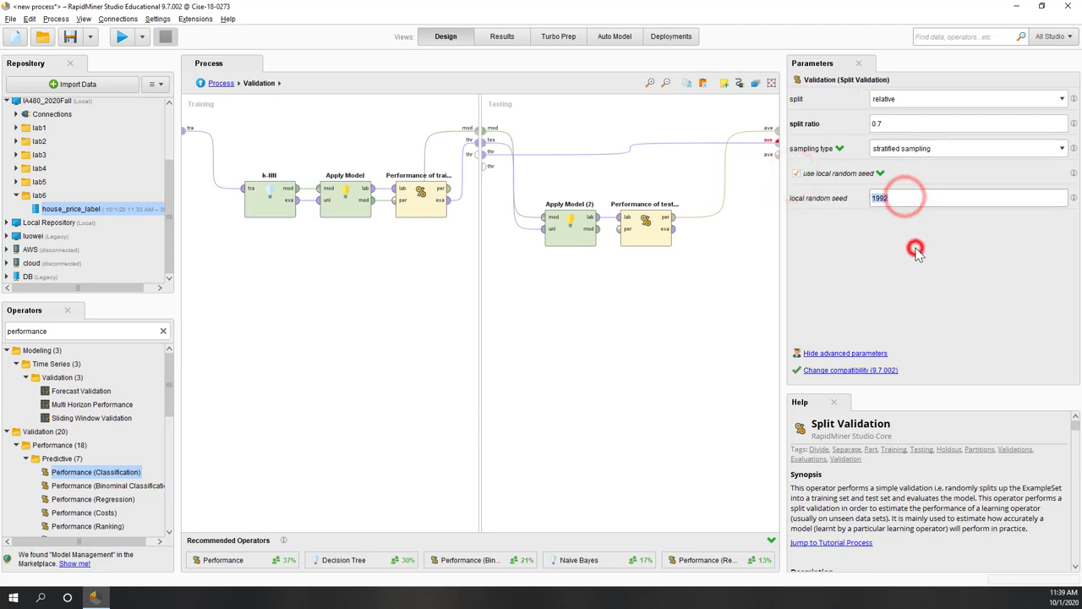
left_click(950, 317)
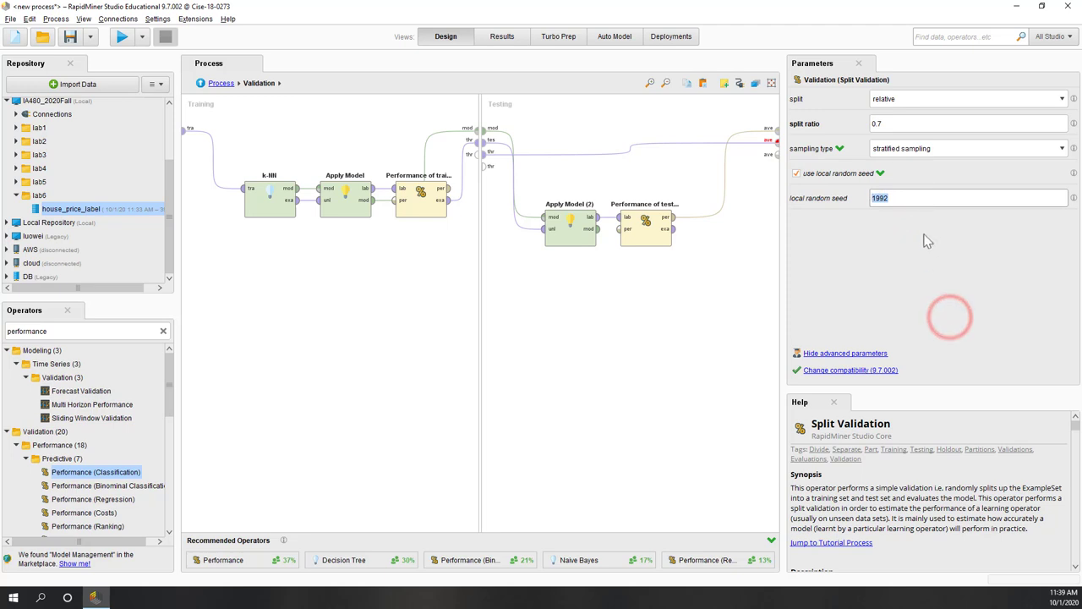
left_click(912, 198)
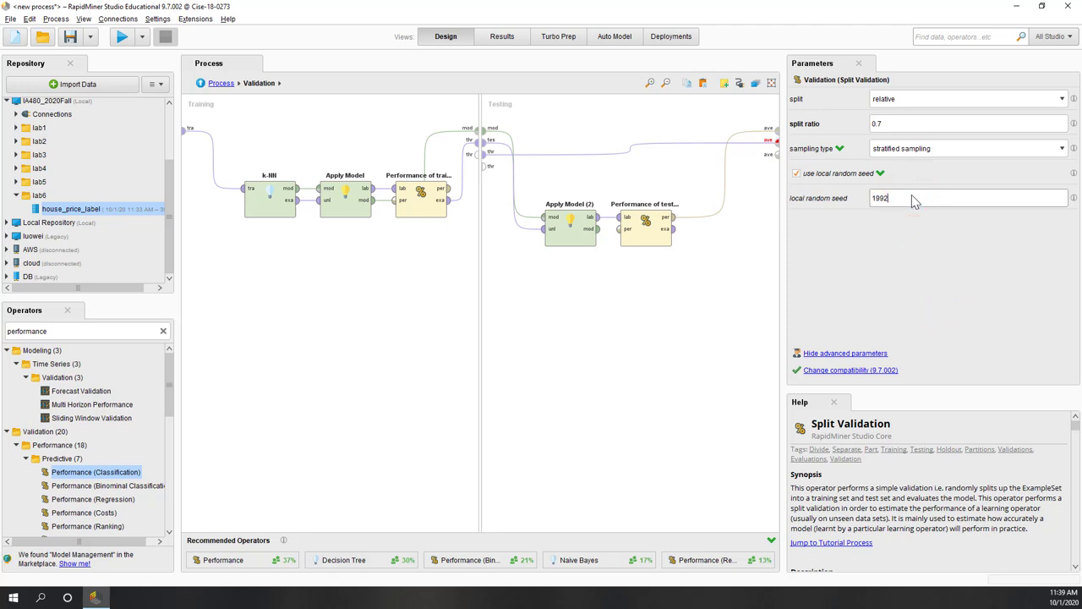
left_click(716, 323)
- Set the k-NN operator's measure types to NumericalMeasures with EuclideanDistance as the numerical measure, after reading the weighted vote description
left_click(262, 205)
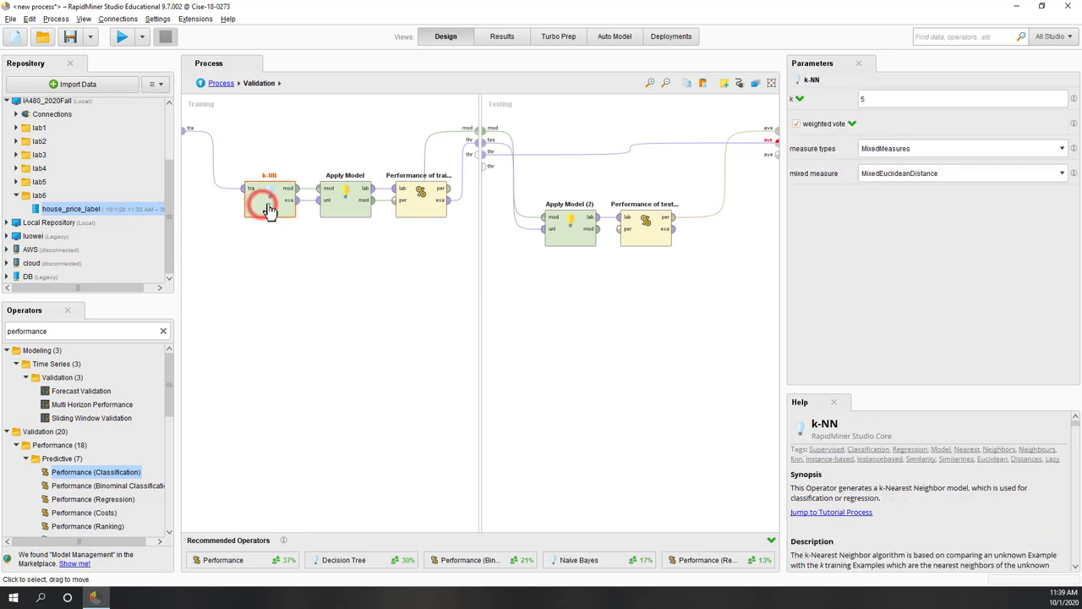
left_click(872, 99)
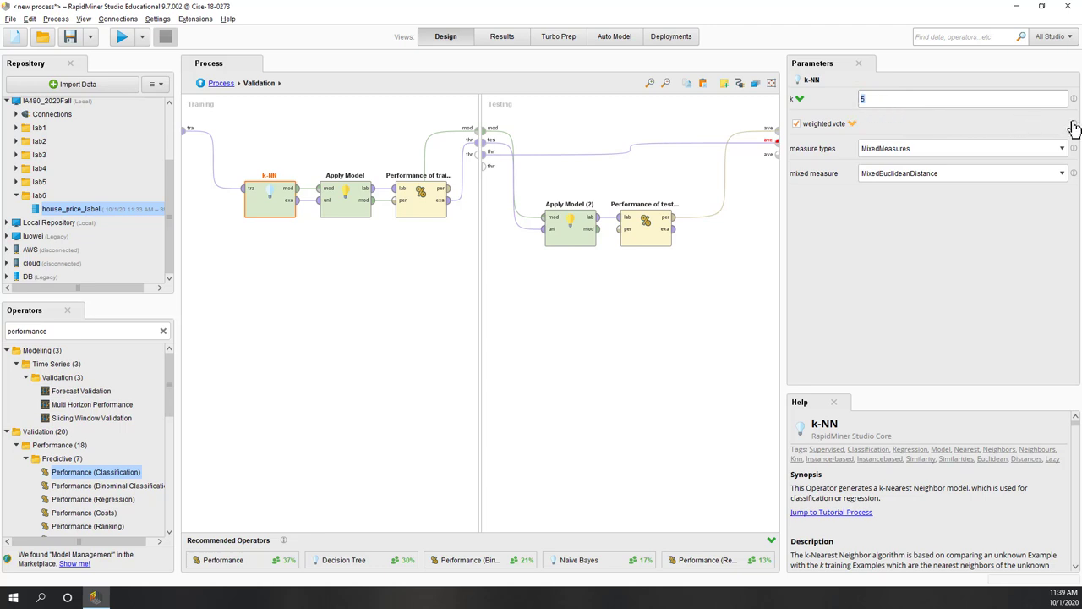
mouse_move(1074, 127)
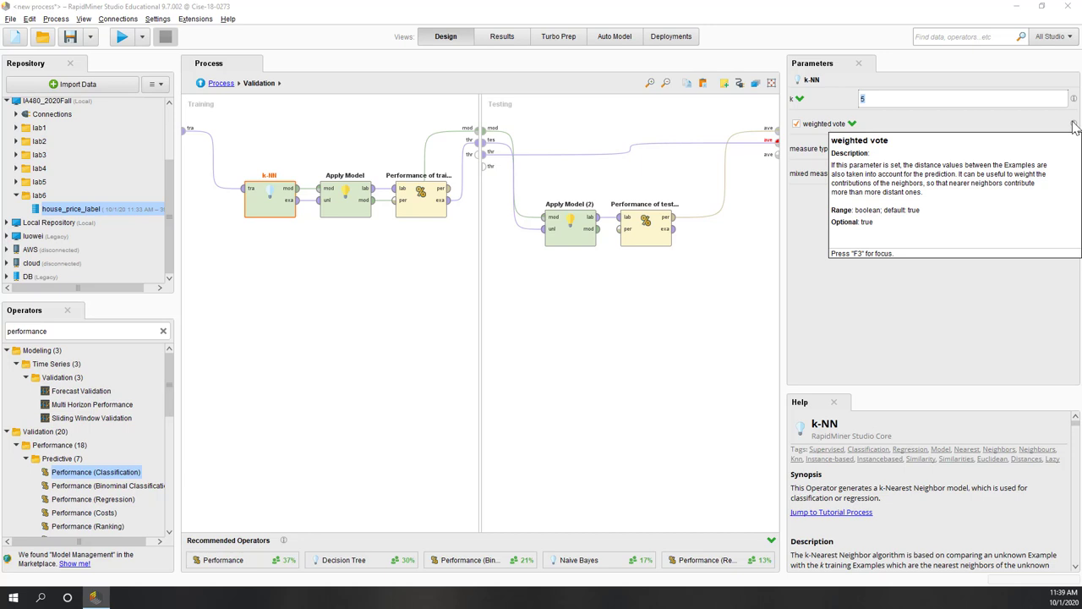
left_click(941, 309)
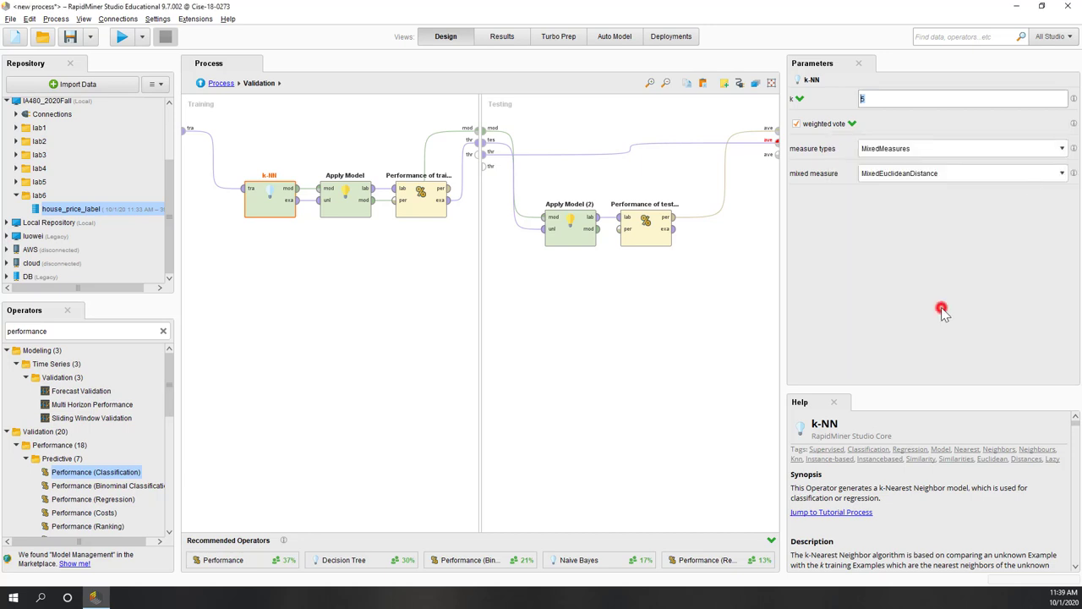
left_click(1033, 149)
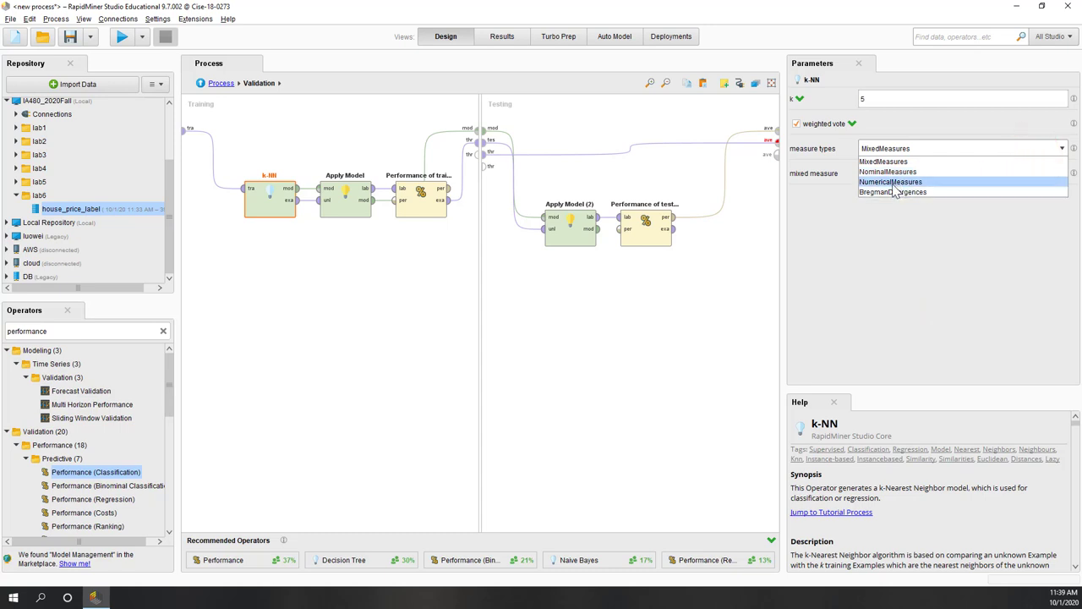
left_click(892, 182)
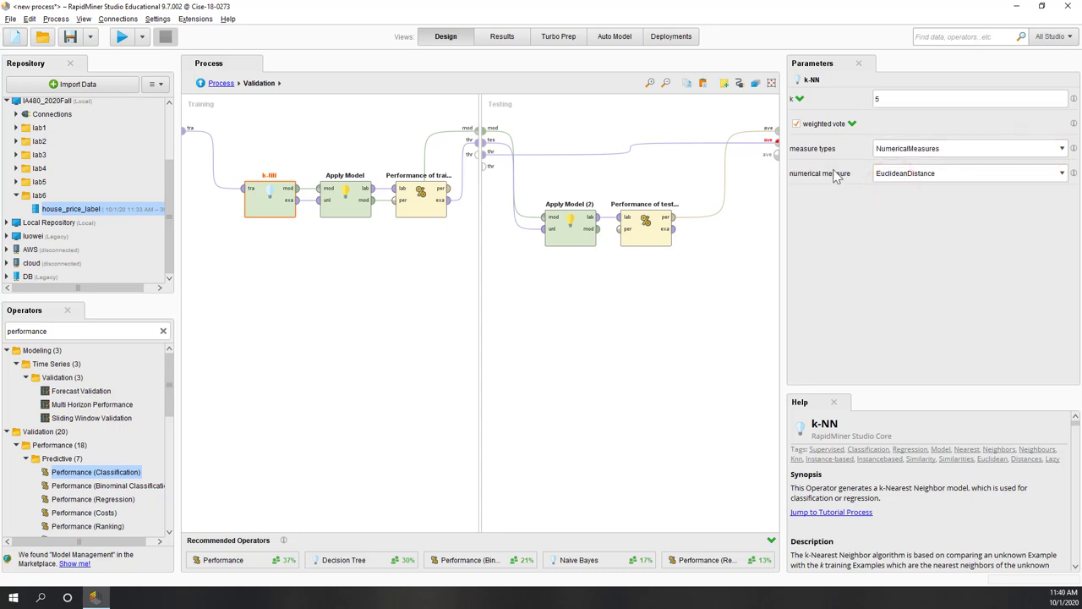
left_click(905, 177)
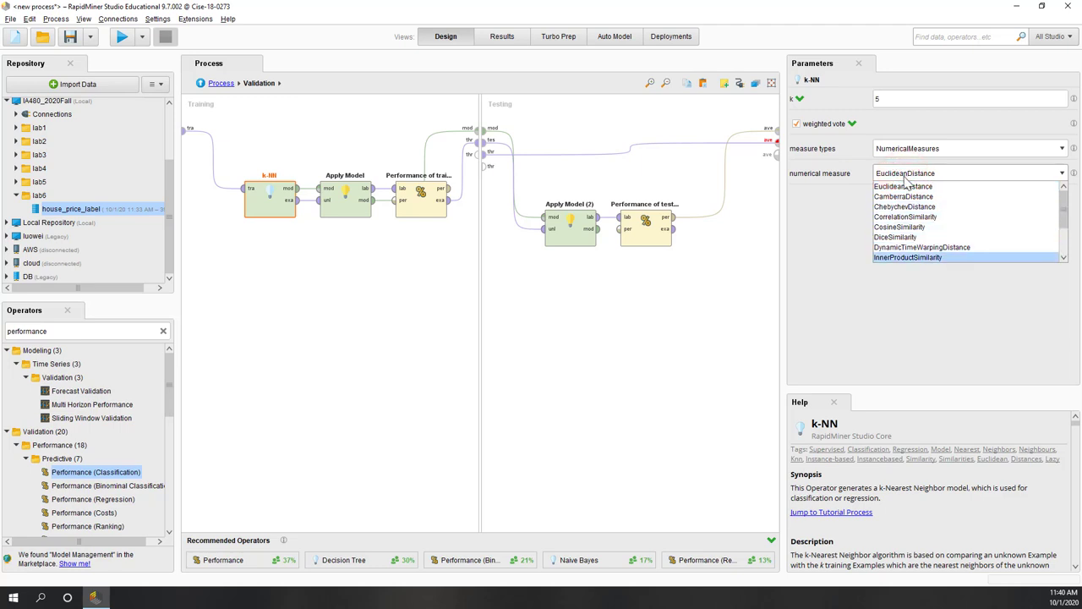
left_click(878, 187)
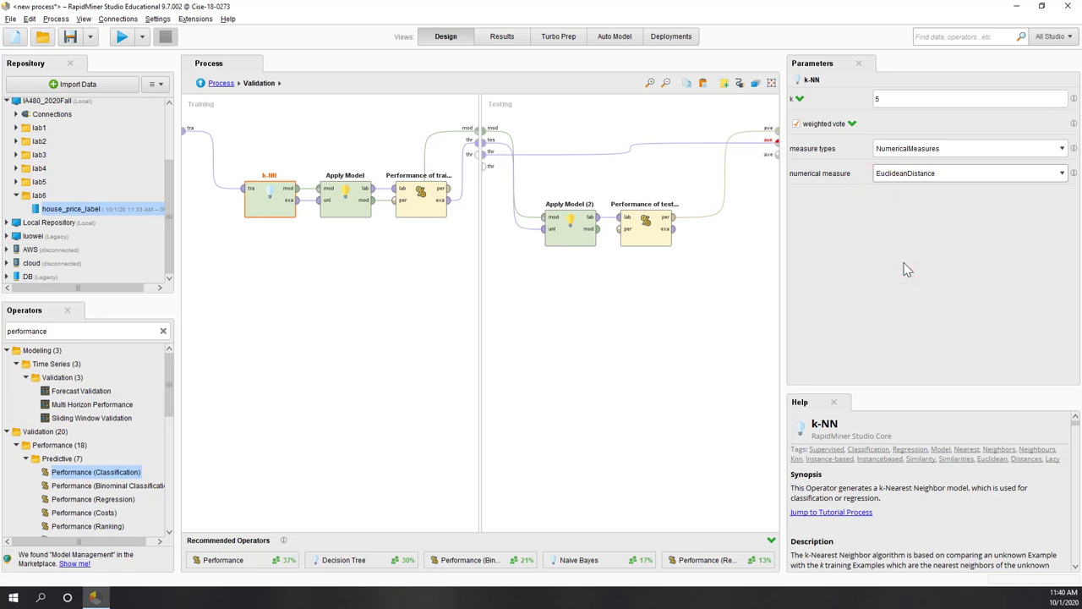
left_click(328, 356)
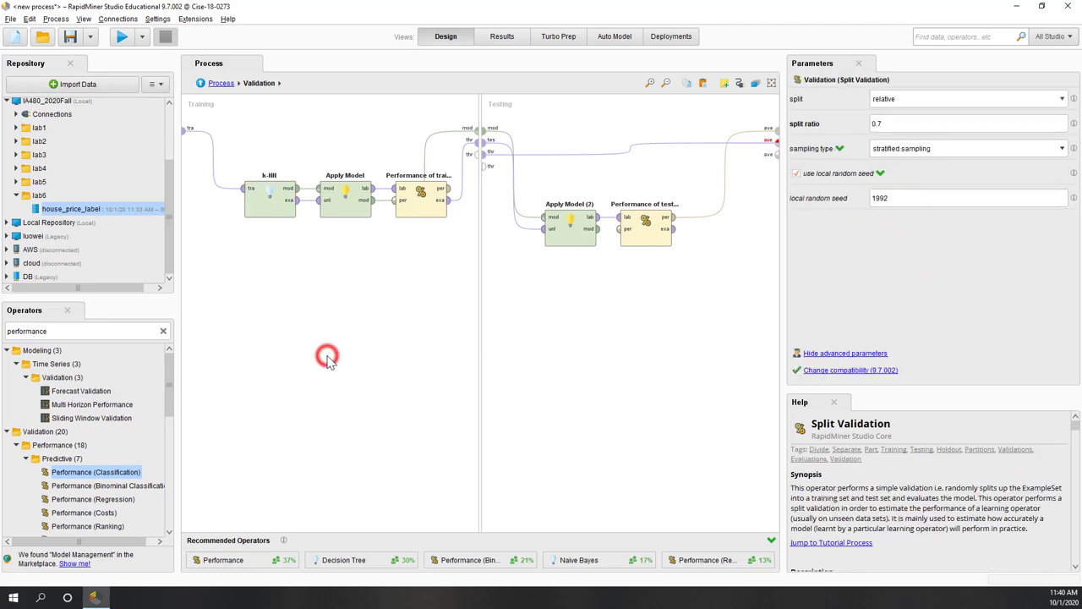
- Return to the main process and connect the Validation's first averagable output to the second result port
left_click(222, 84)
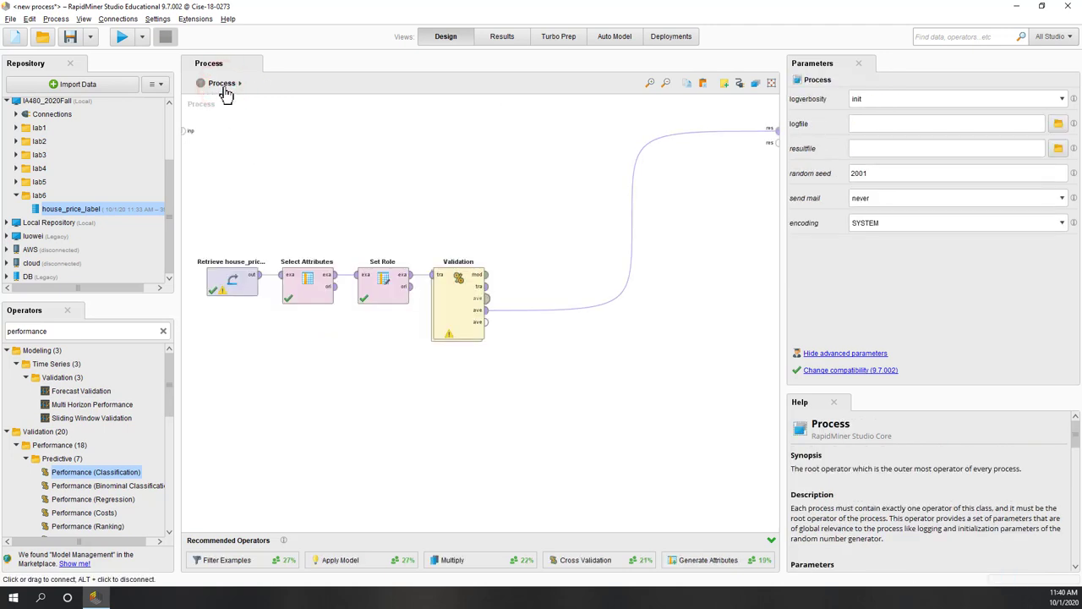
left_click(486, 287)
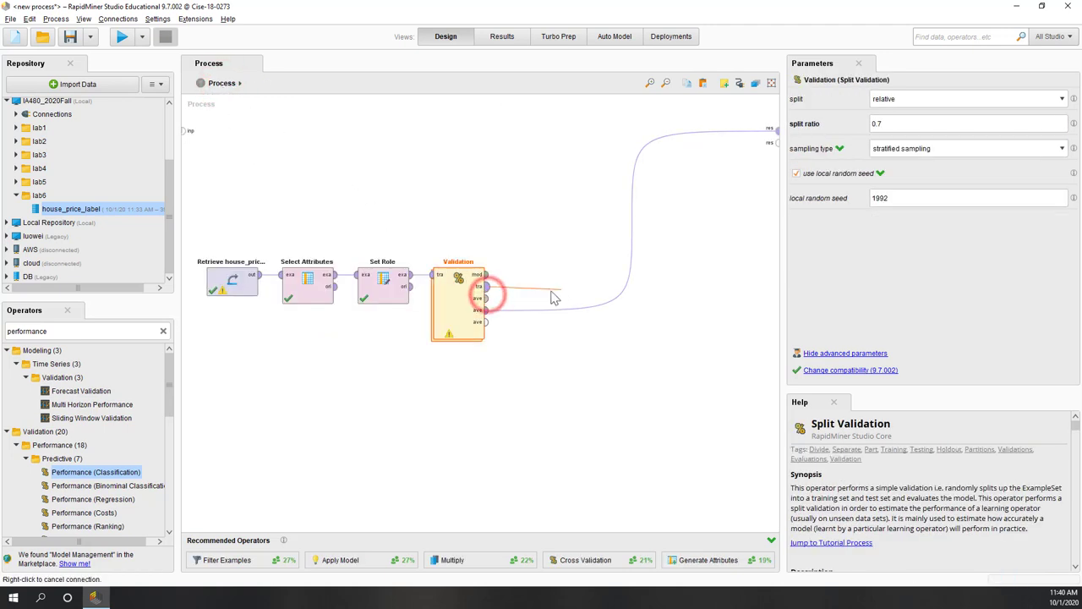
left_click(488, 298)
left_click(776, 142)
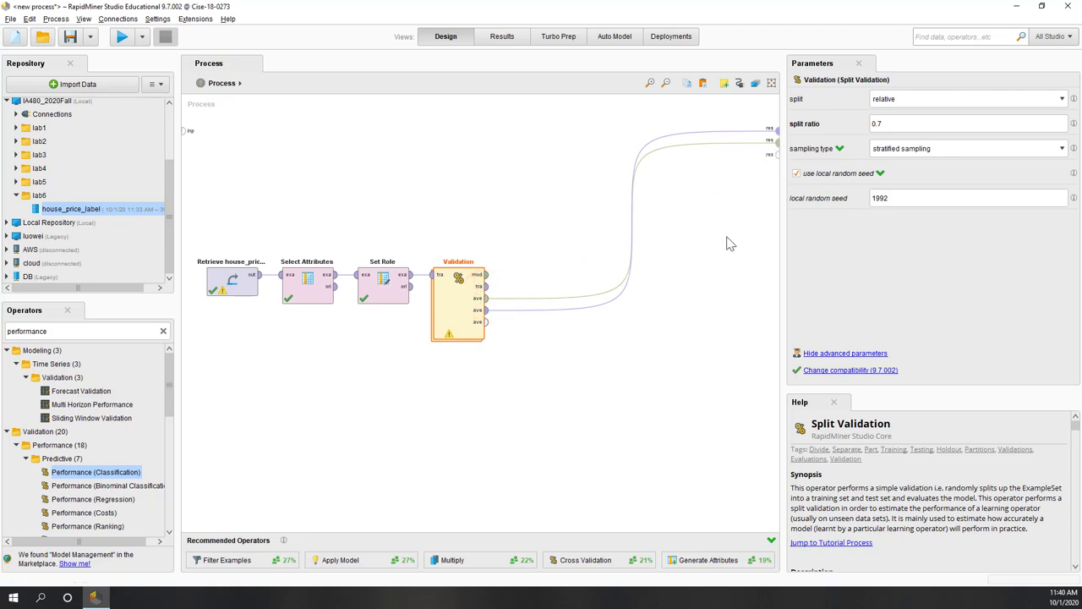
left_click(665, 357)
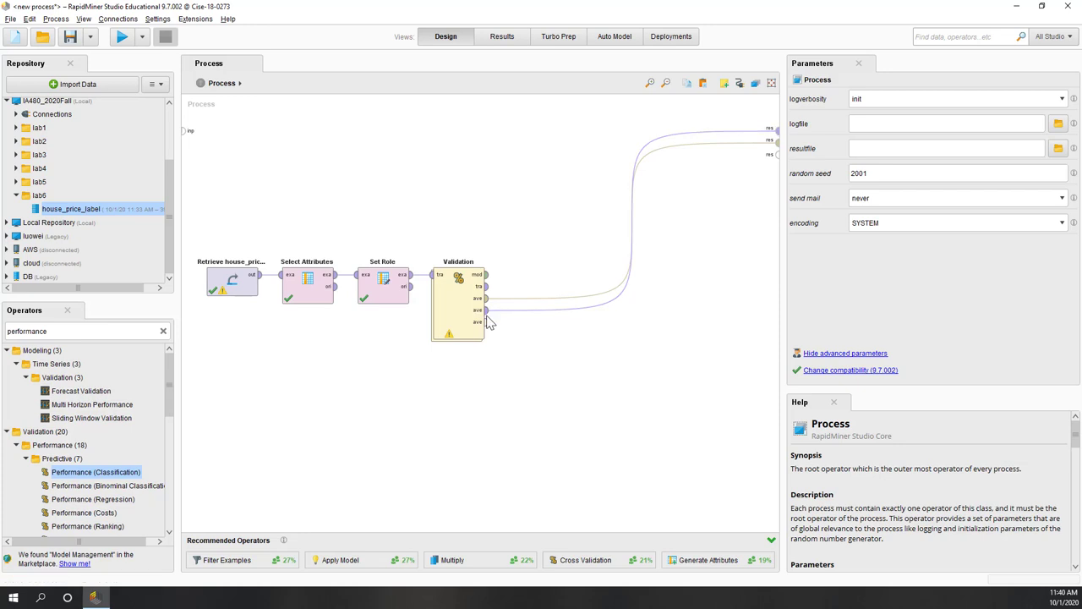
- Check the Validation's warning and, inside it, connect Performance of training's performance output to the first through port, replacing the example set connection
left_click(448, 335)
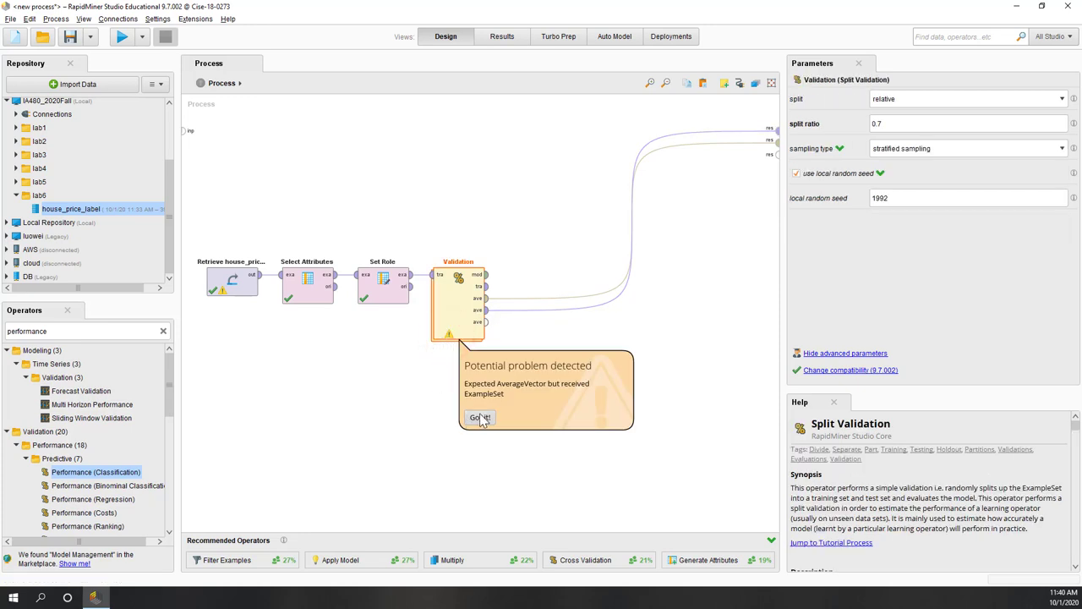
left_click(415, 411)
double_click(452, 309)
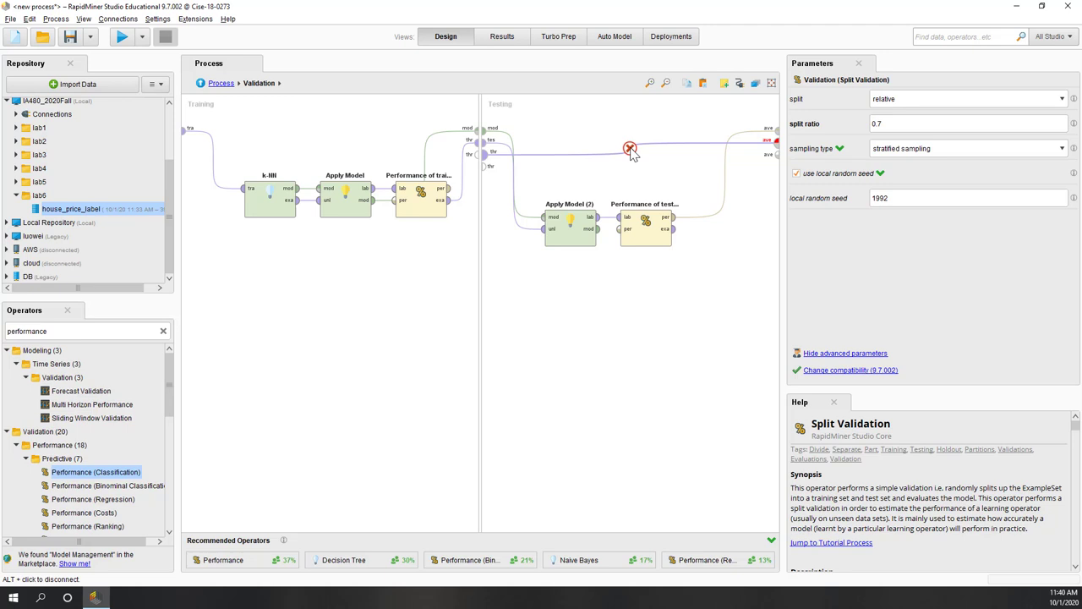
left_click(449, 188)
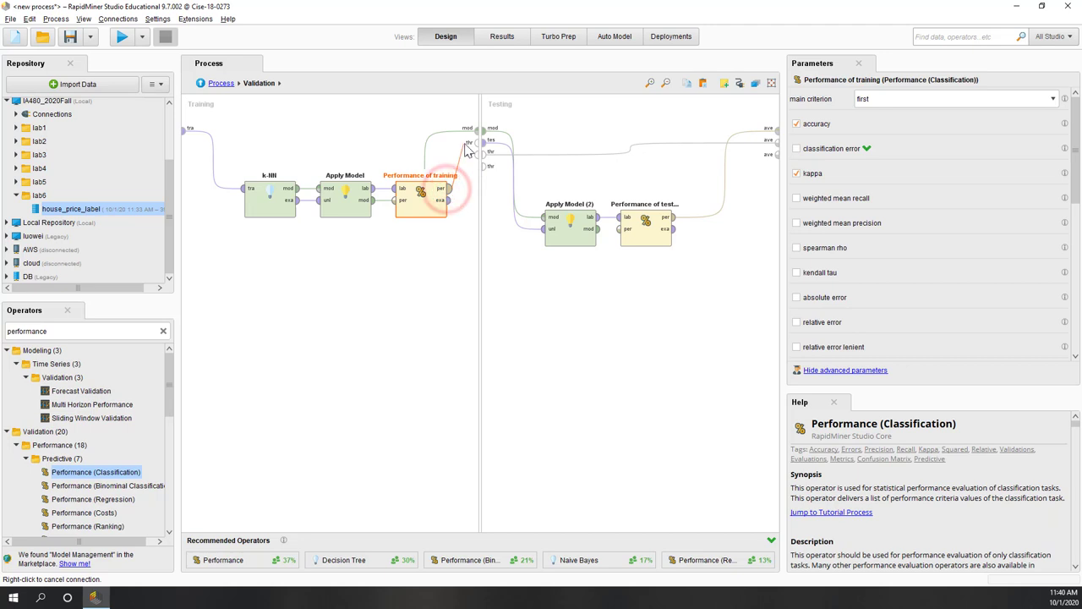
left_click(541, 317)
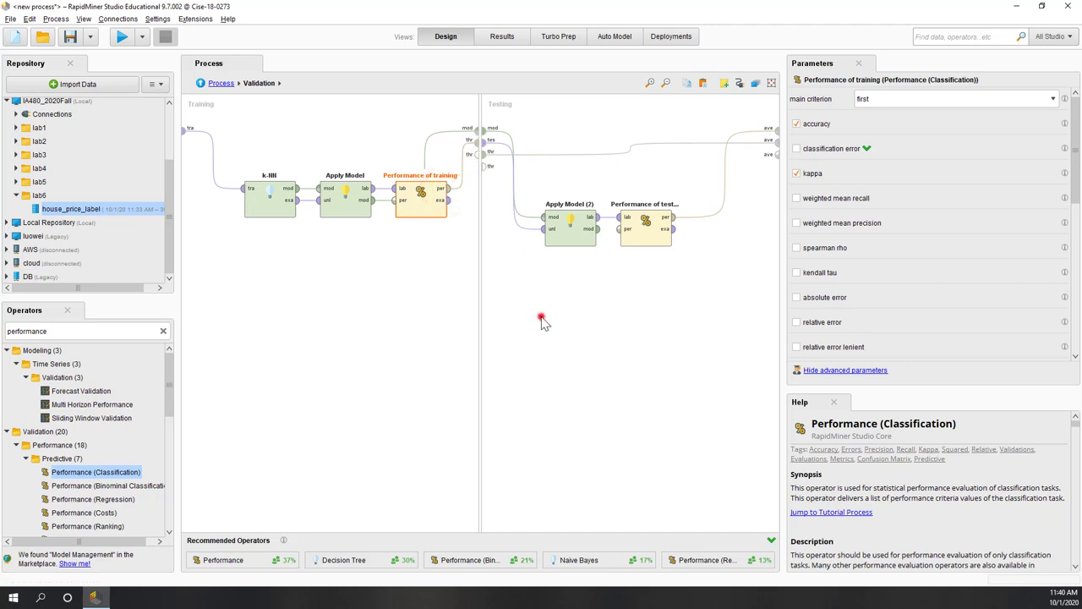
- Display the operator execution order inside the Validation and in the main process
left_click(757, 84)
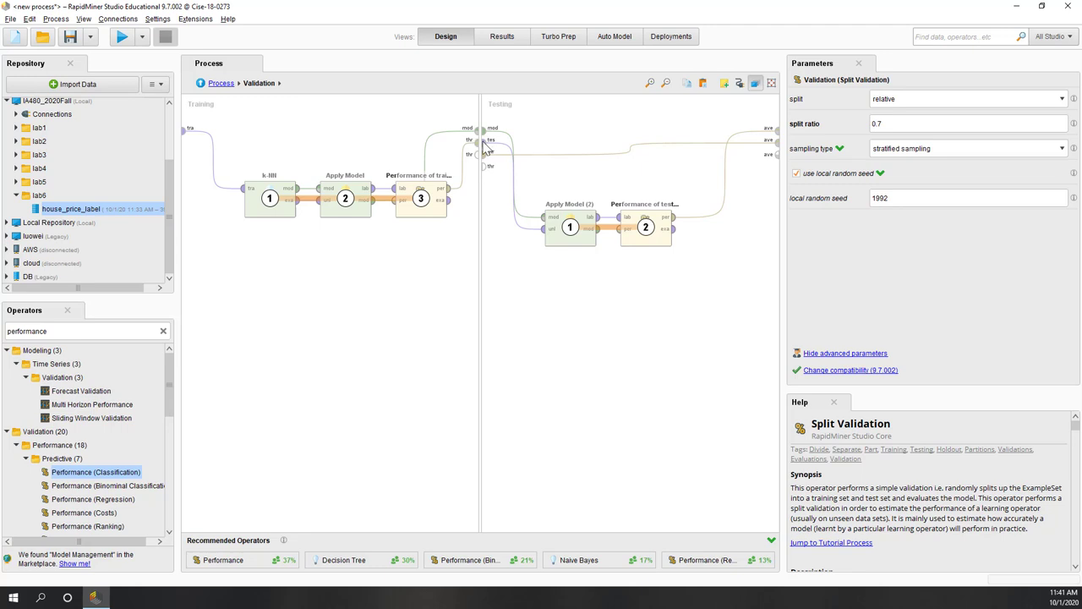
left_click(220, 83)
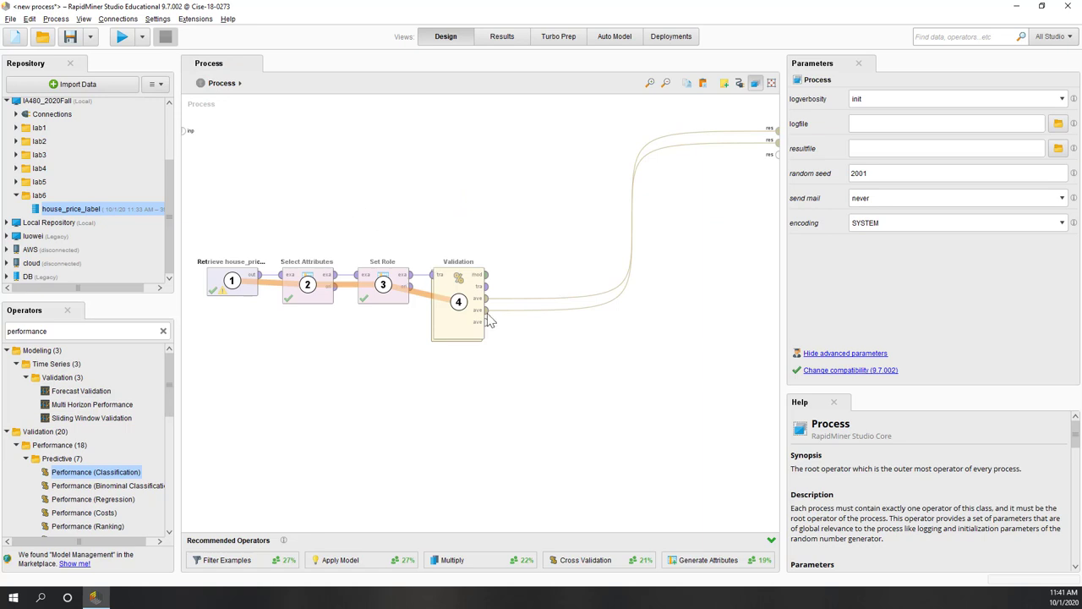
left_click(379, 174)
- Run the process and examine accuracy and kappa for both the training and the testing performance
left_click(119, 44)
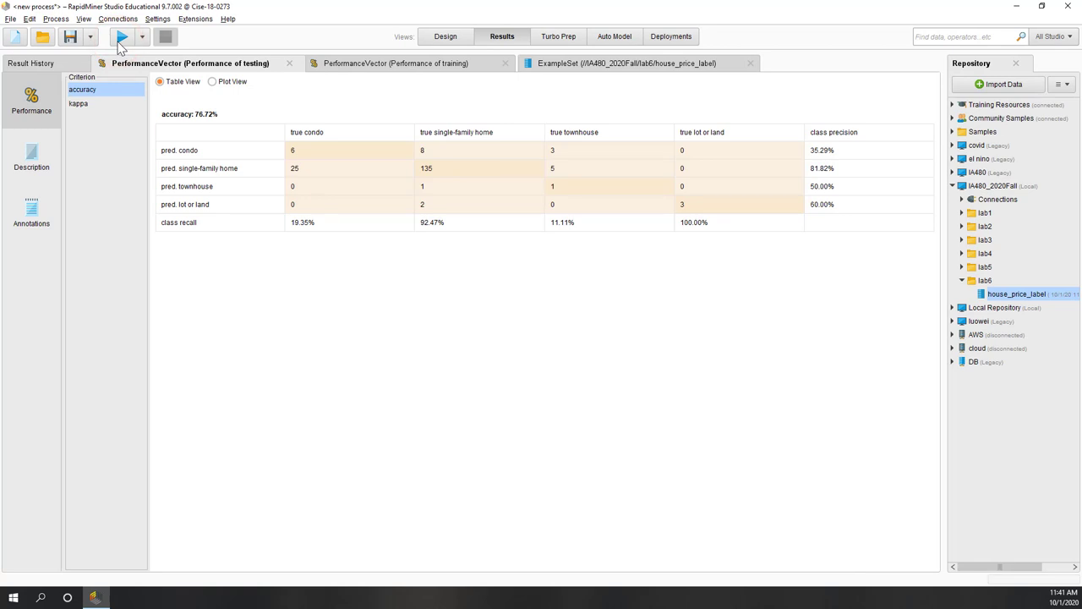
left_click(364, 66)
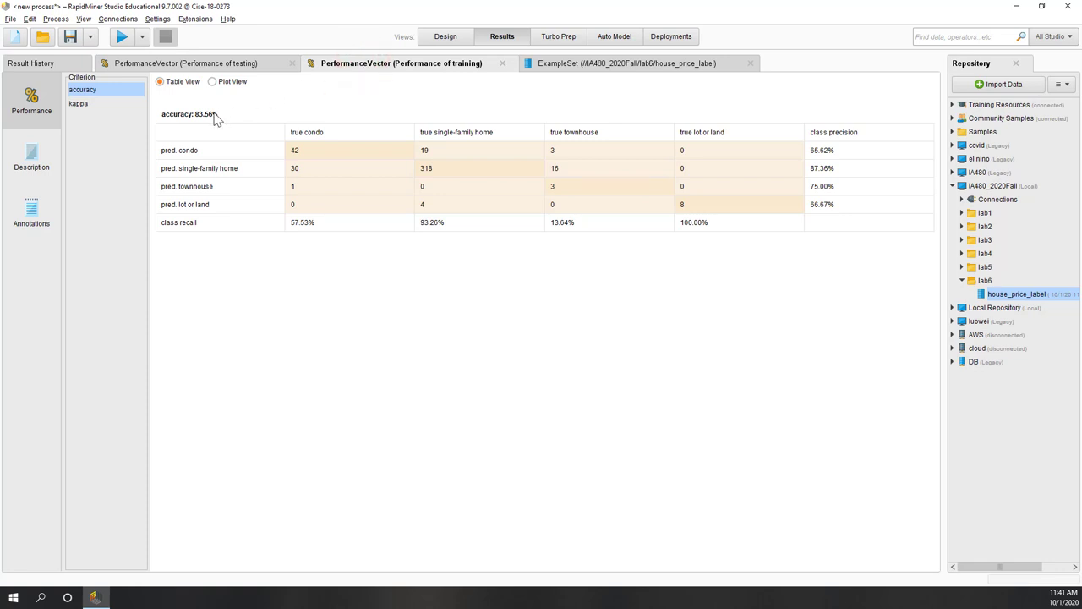
left_click(99, 104)
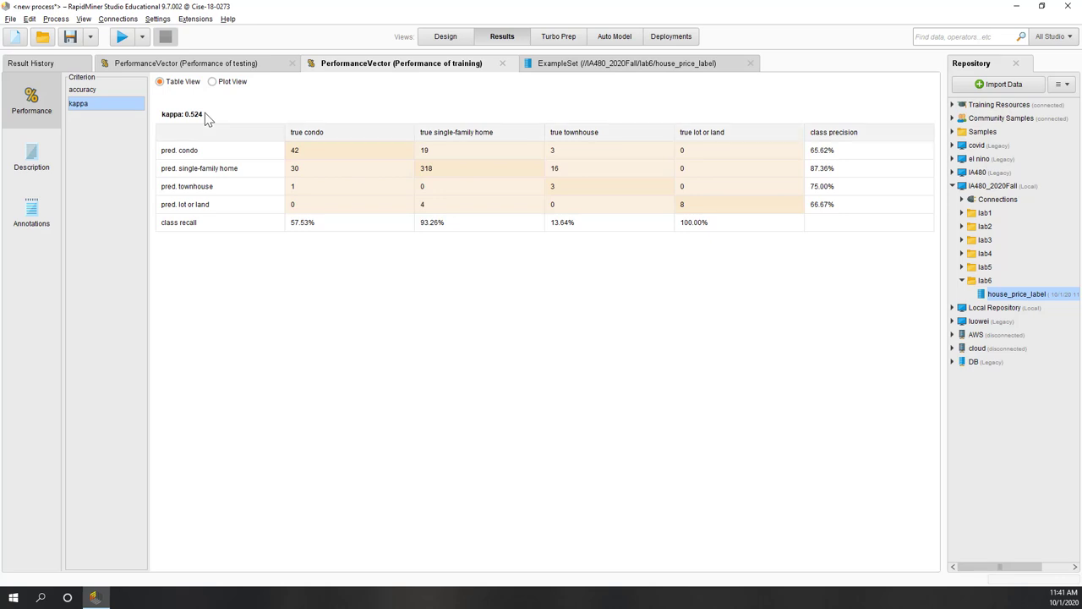
left_click(192, 68)
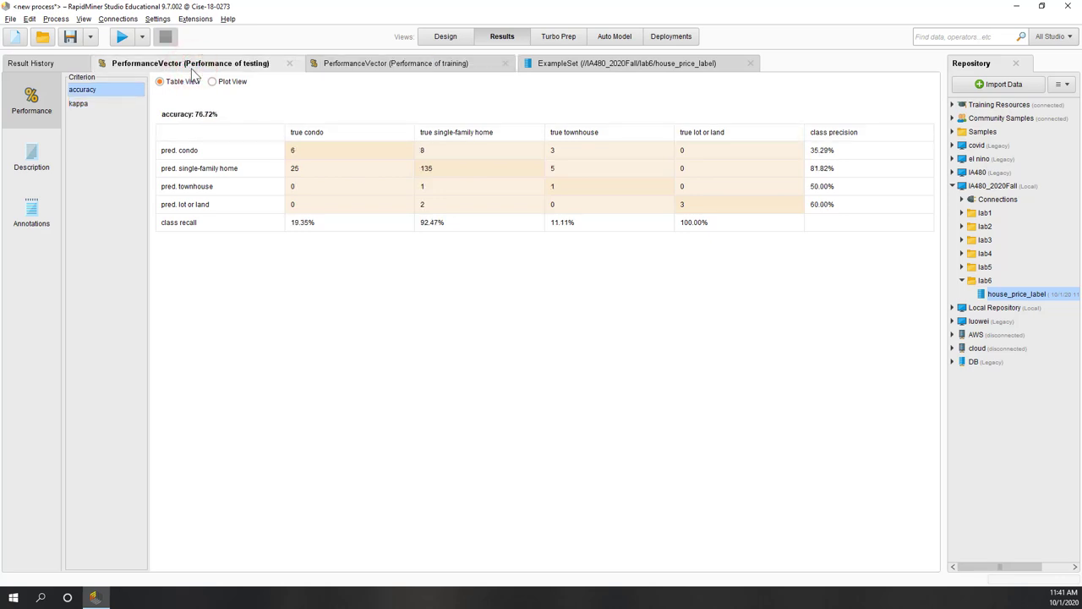
left_click(103, 104)
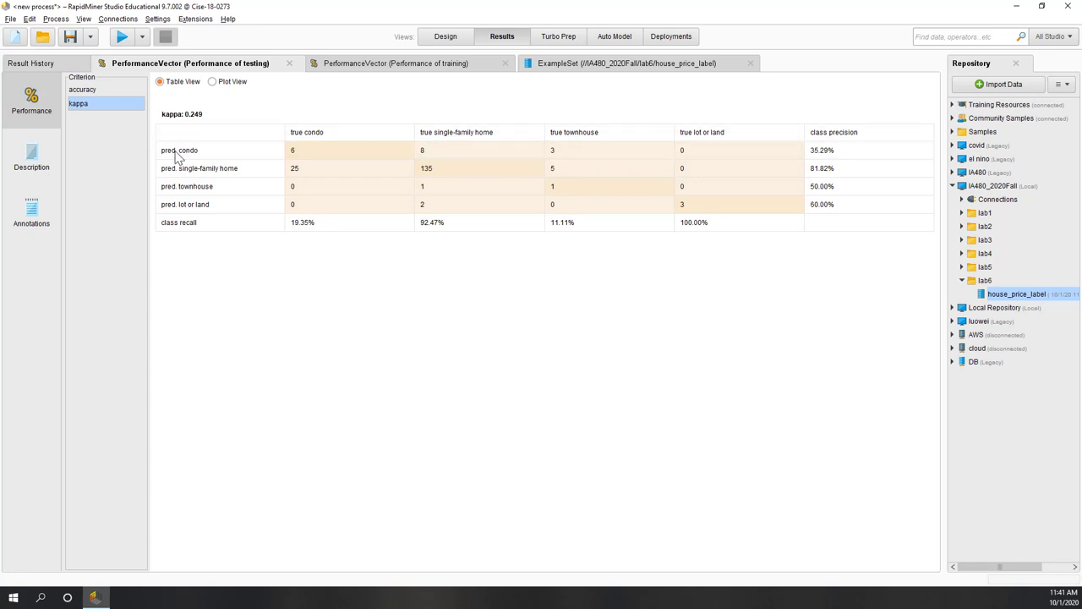
- Back in the process design, hide the execution order and connect the Validation's model output to the third result port
left_click(440, 39)
left_click(443, 38)
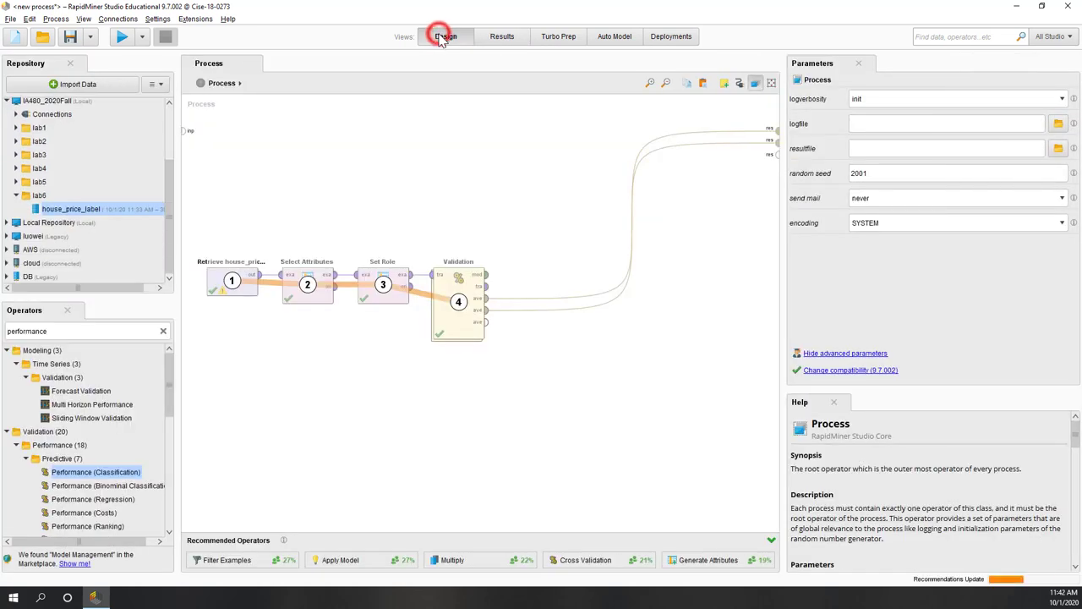
left_click(755, 83)
left_click(527, 174)
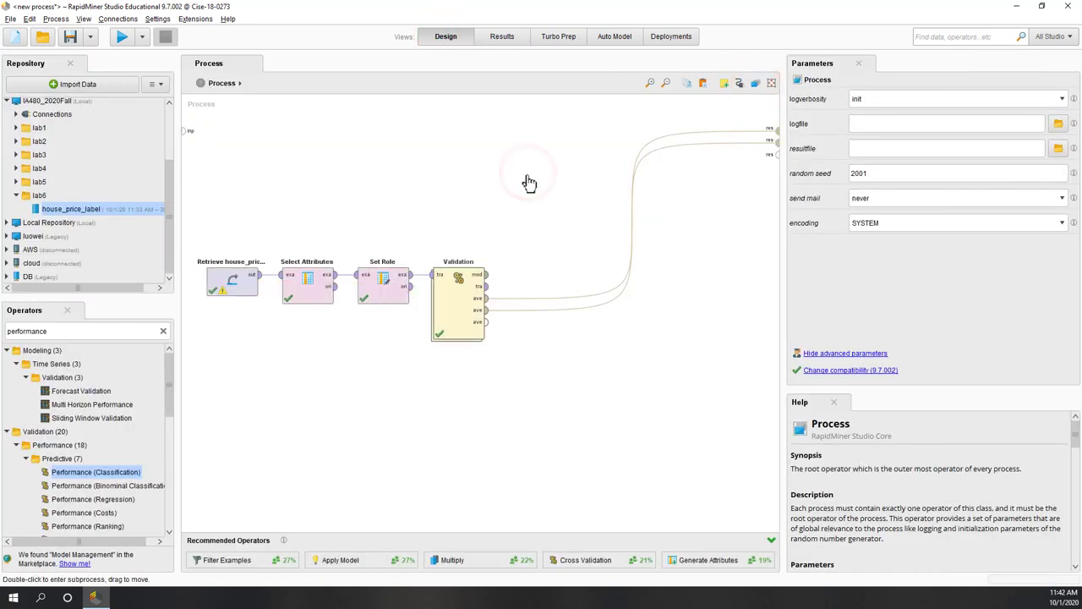
left_click(487, 275)
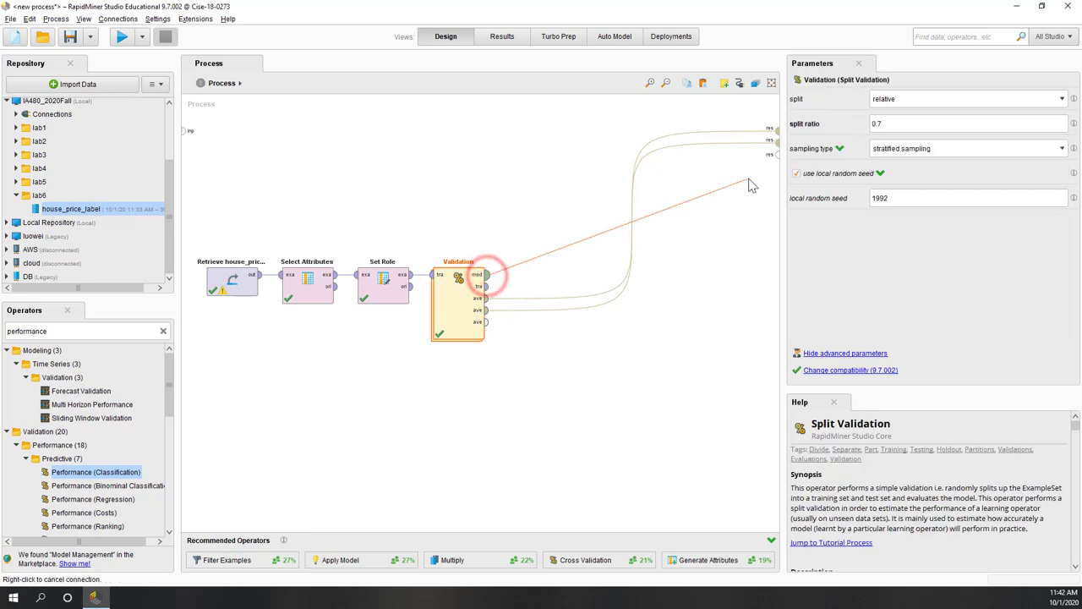
left_click(776, 154)
left_click(647, 386)
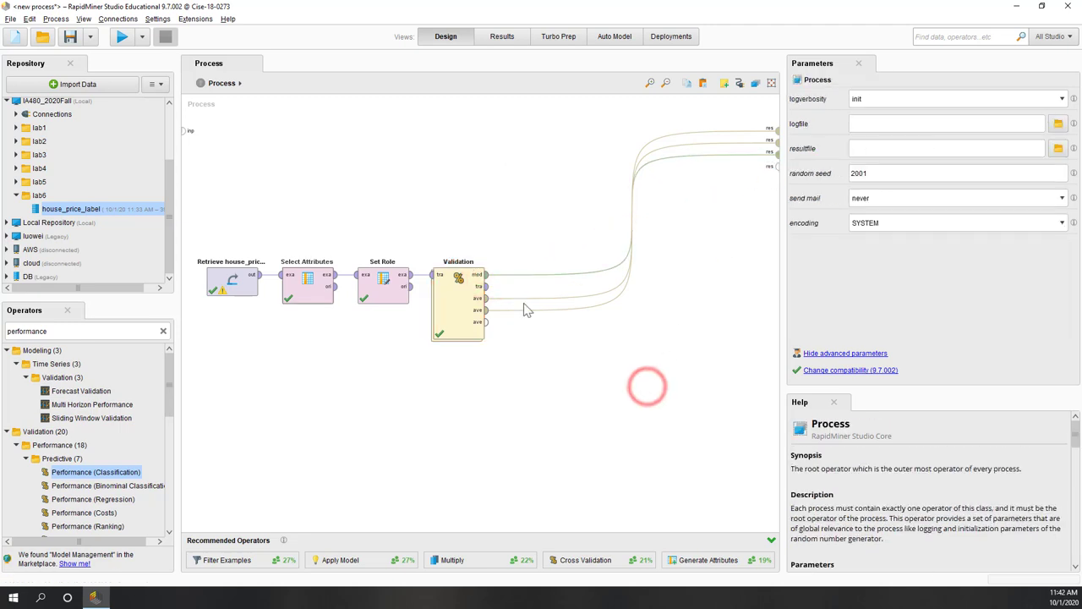
- Run the process again and read the k-NN classification model's description, including its number of neighbours and dimensions
left_click(125, 37)
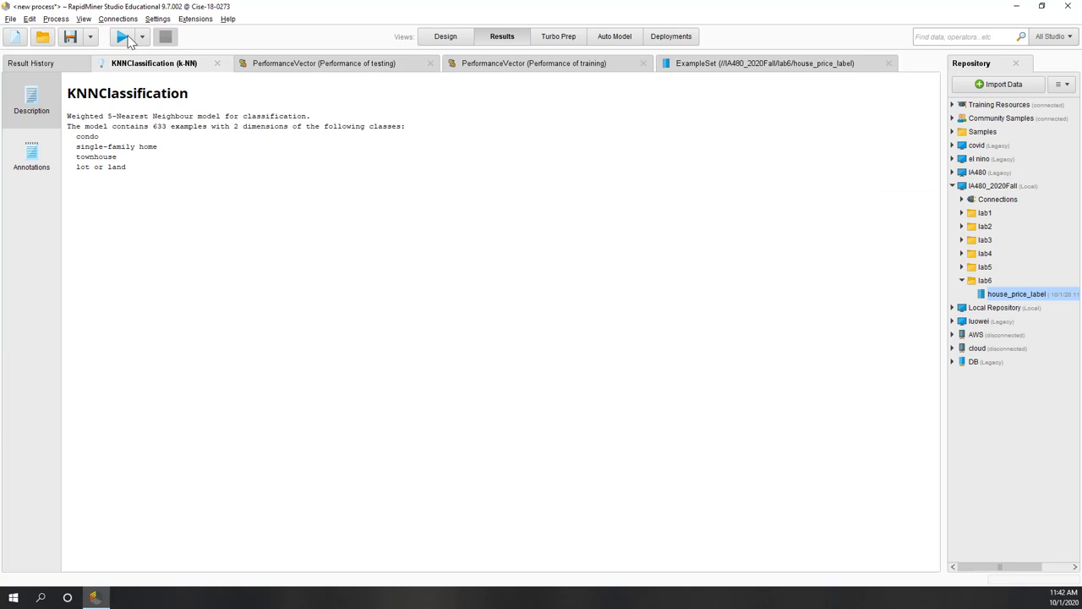
left_click_drag(108, 118, 135, 118)
left_click(140, 119)
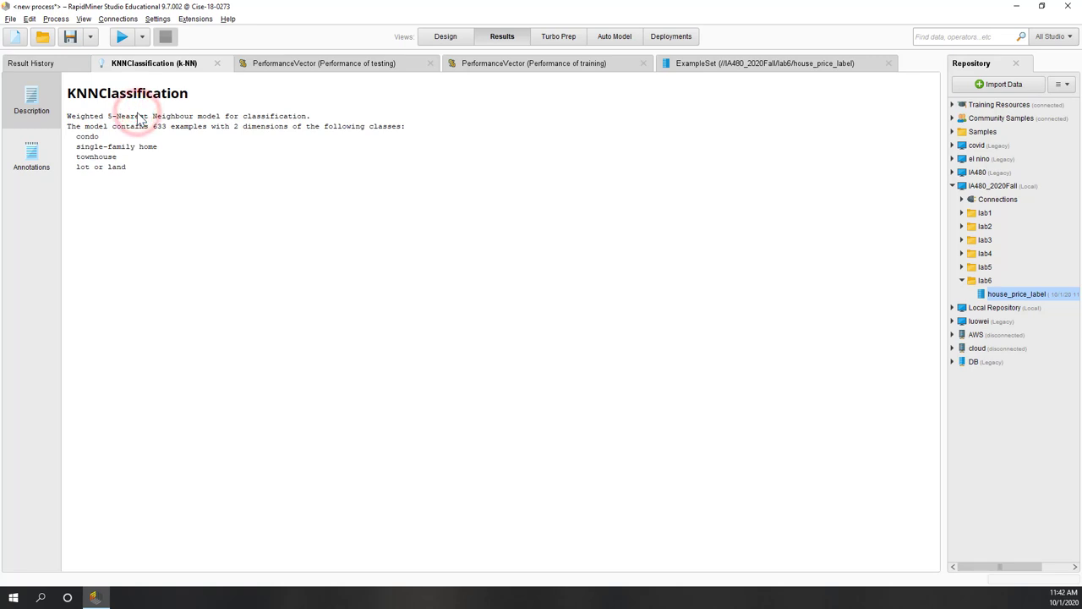
left_click_drag(212, 126, 293, 132)
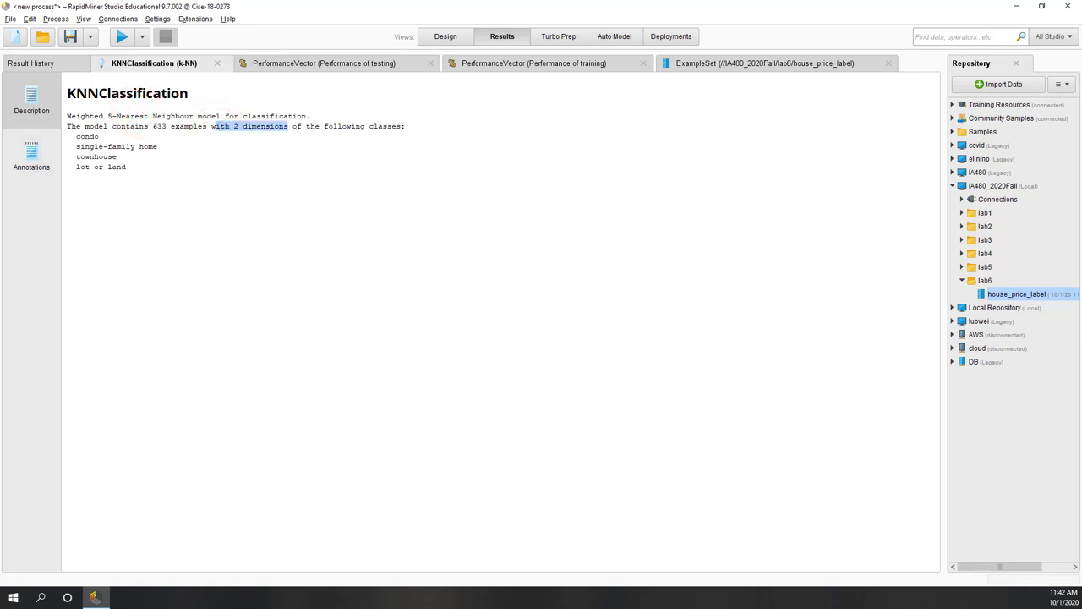
- In the process design, set the k-NN operator's k to 10 inside the Validation and run the process
left_click(442, 36)
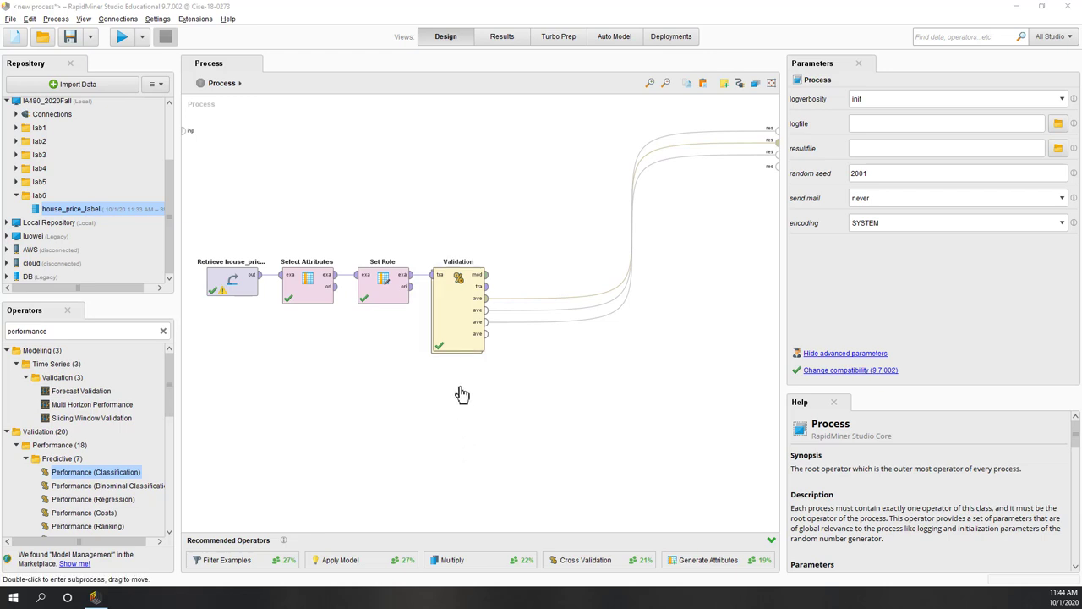
double_click(457, 313)
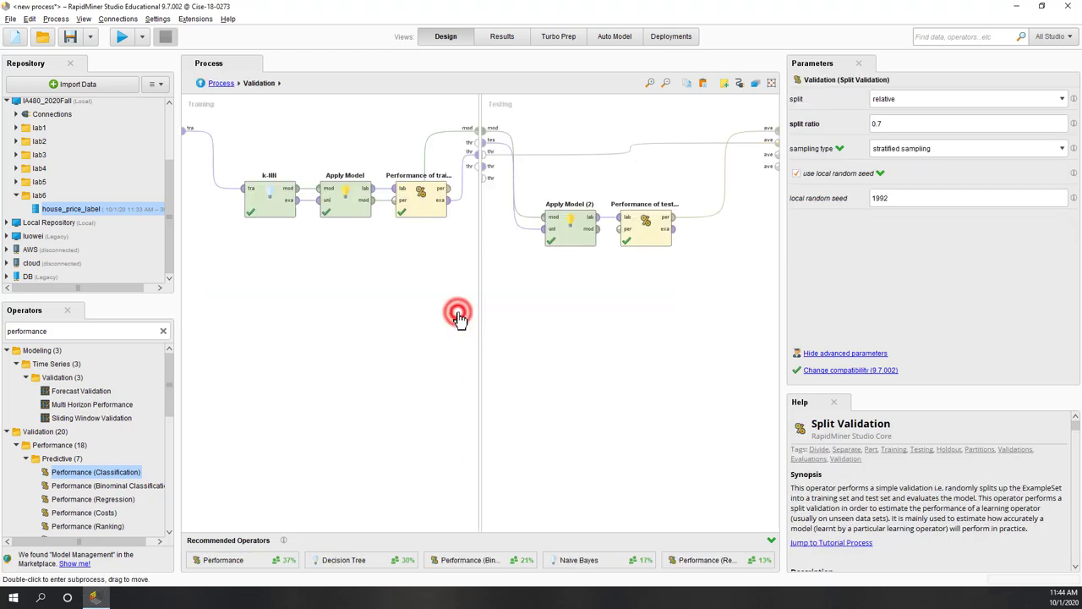
left_click(263, 199)
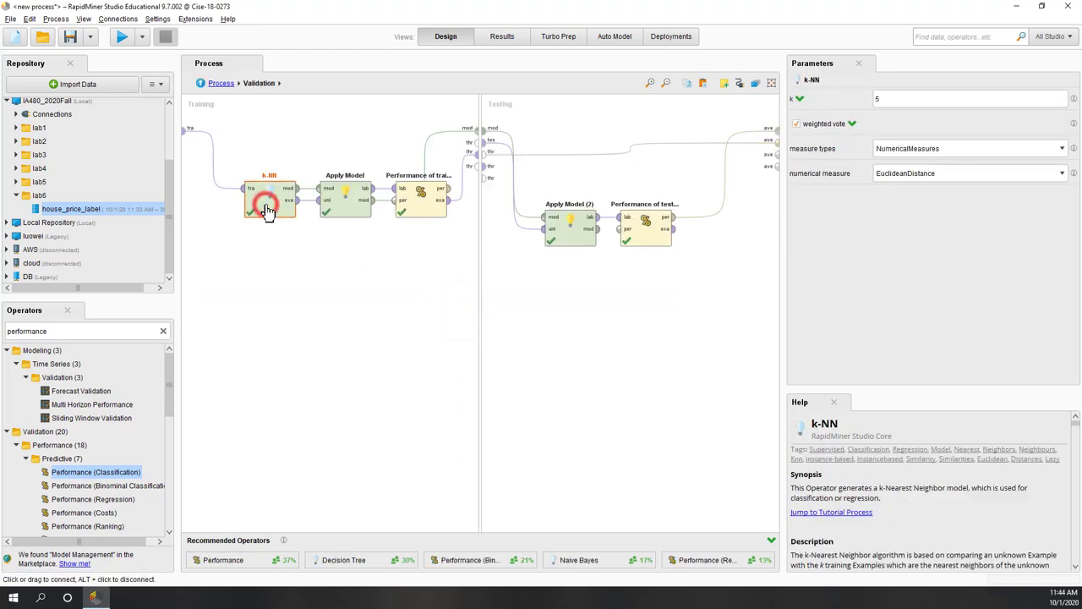
double_click(889, 100)
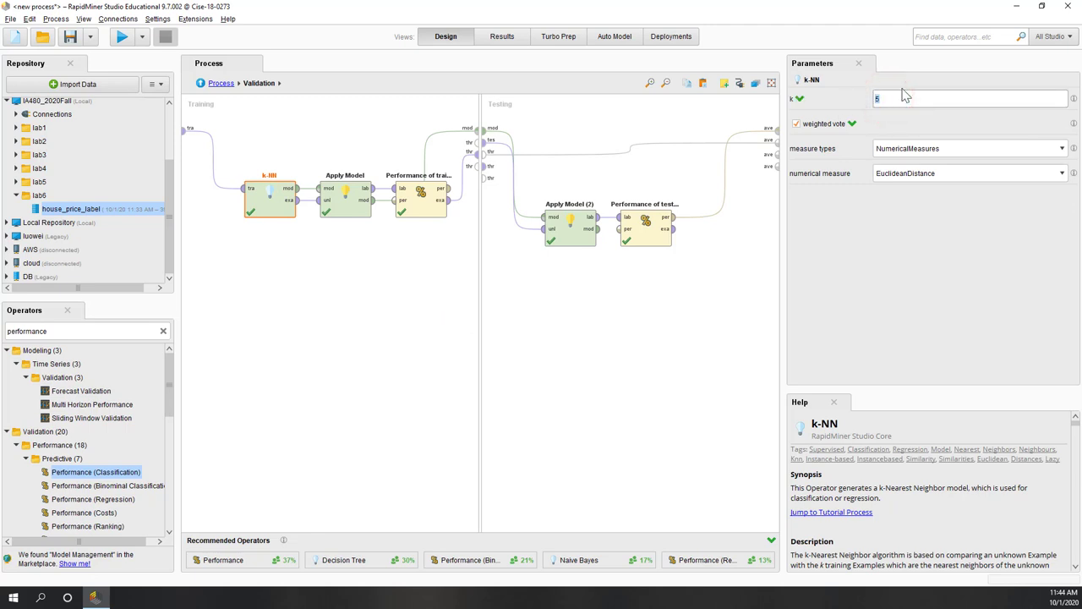
left_click(710, 364)
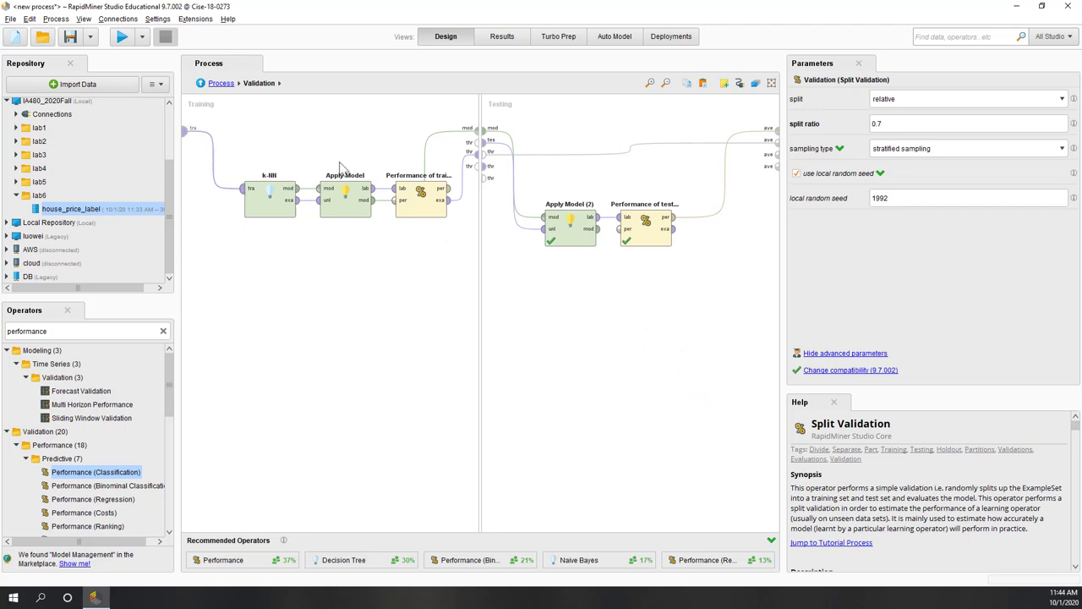
left_click(122, 37)
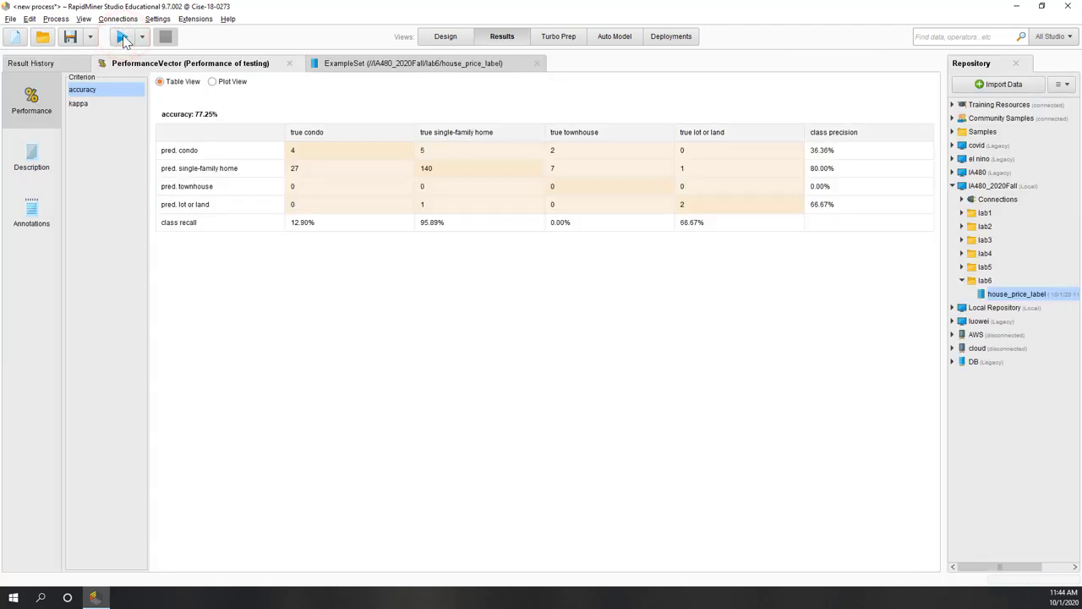
- Connect the training performance output to the second through port and route it on the Testing side to the third averagable port
left_click(445, 37)
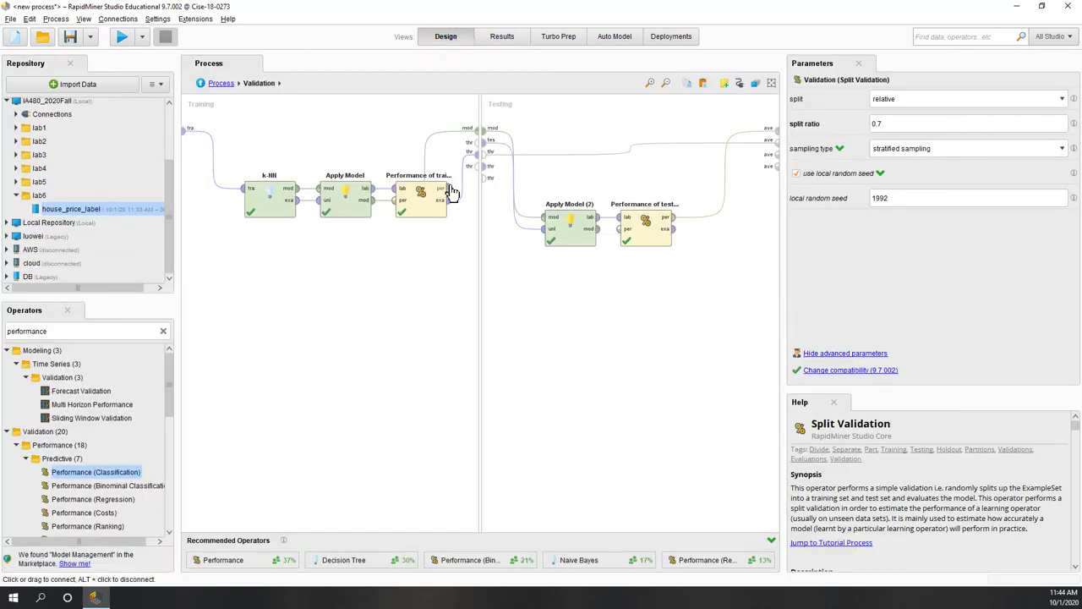
left_click(452, 193)
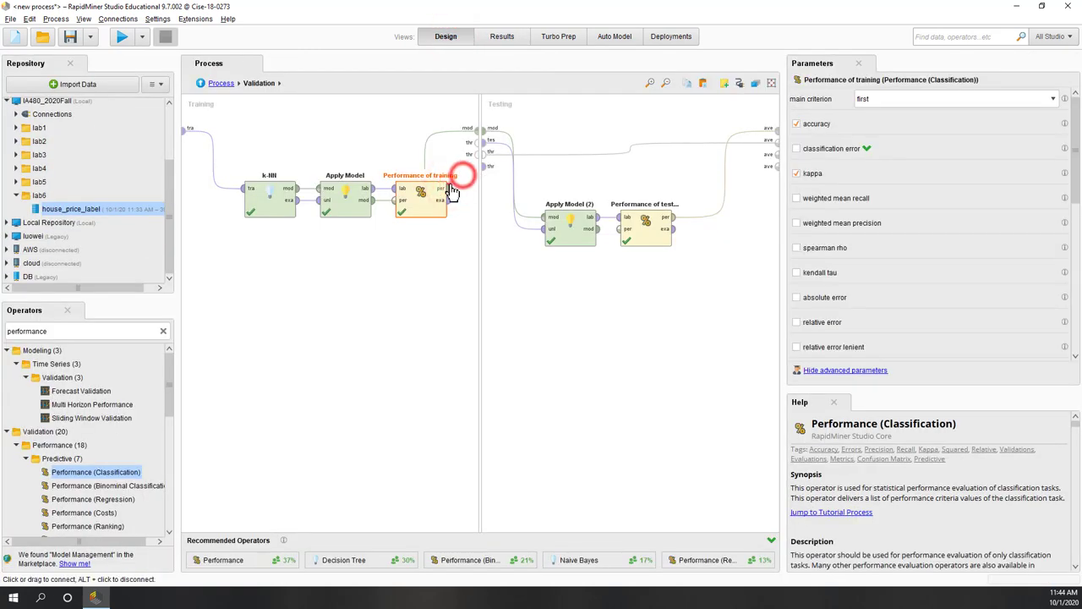
left_click_drag(452, 193, 480, 154)
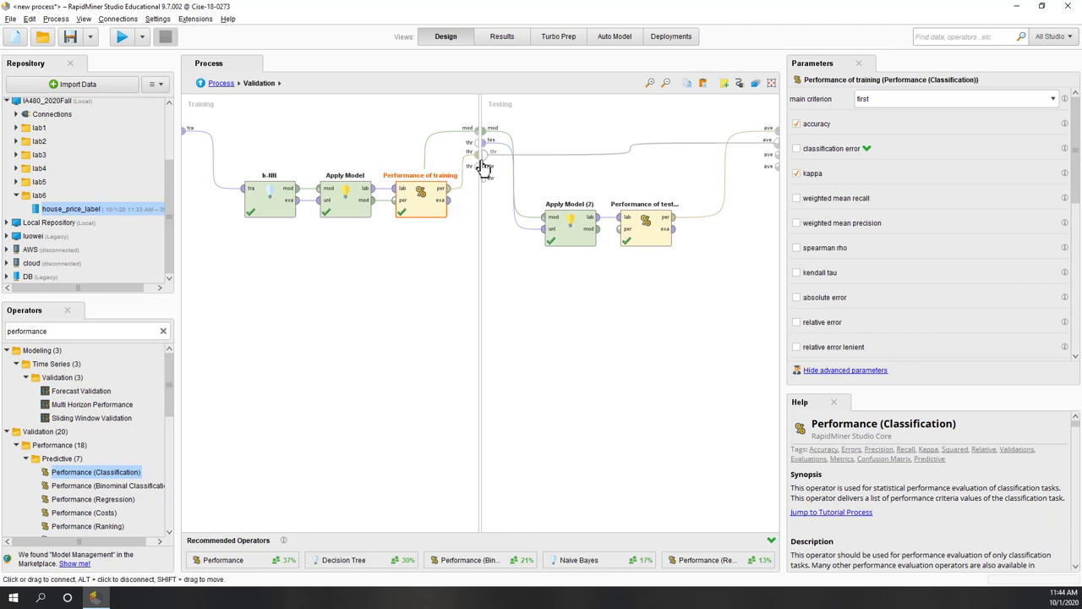
left_click(484, 169)
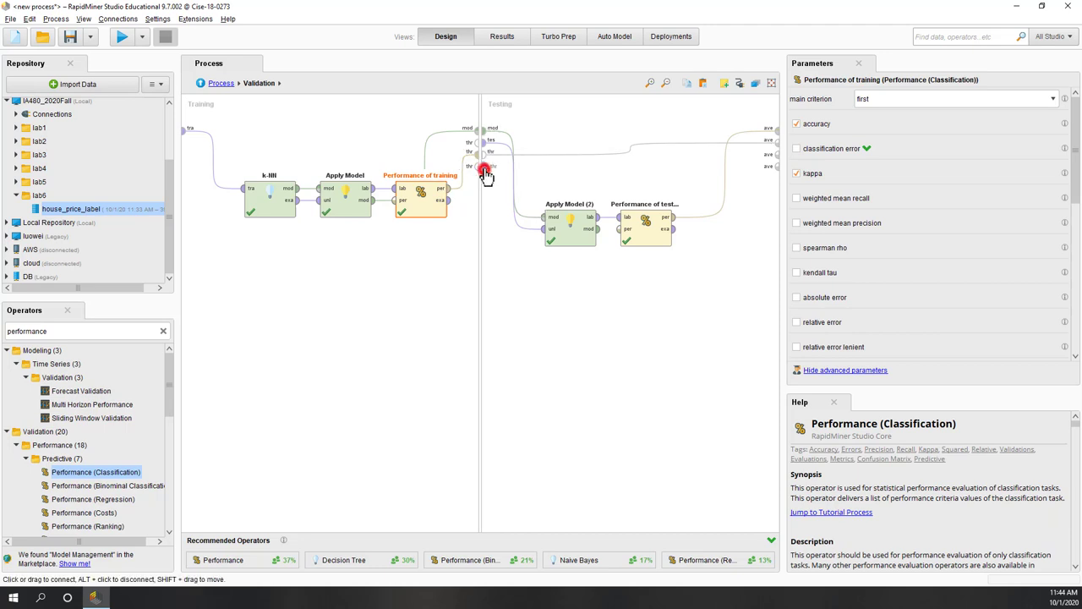
left_click_drag(486, 175, 776, 153)
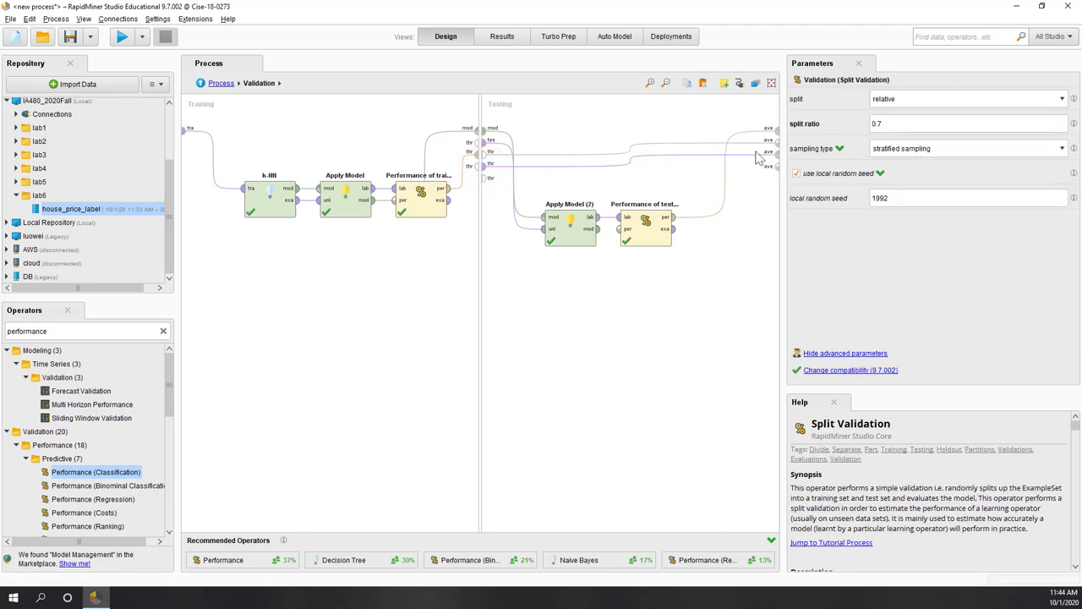
left_click(219, 83)
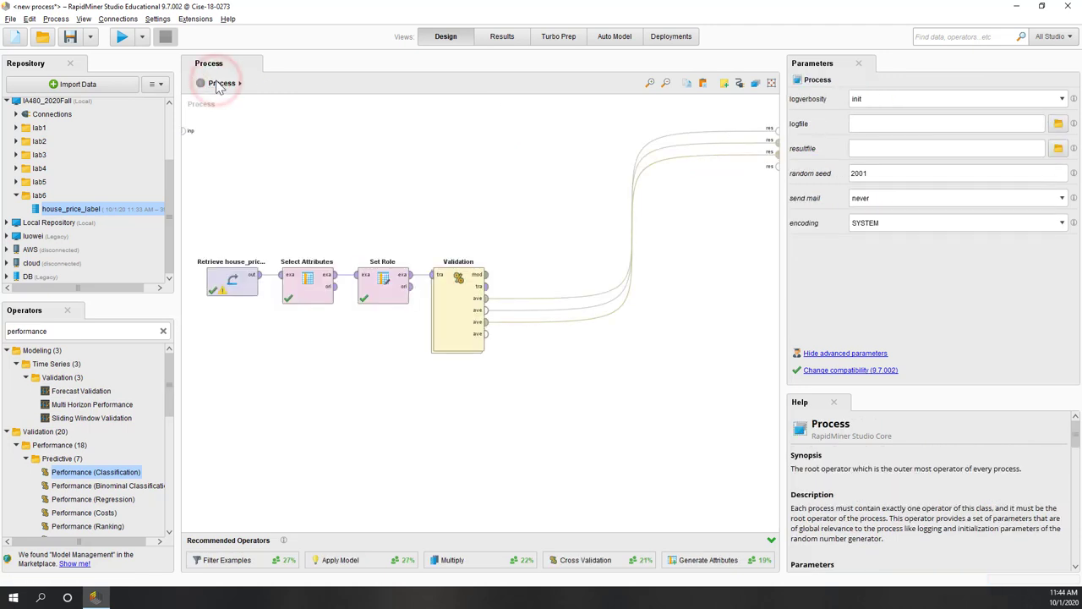
- Run the main process and compare accuracy and kappa between the training and testing performance
left_click(121, 37)
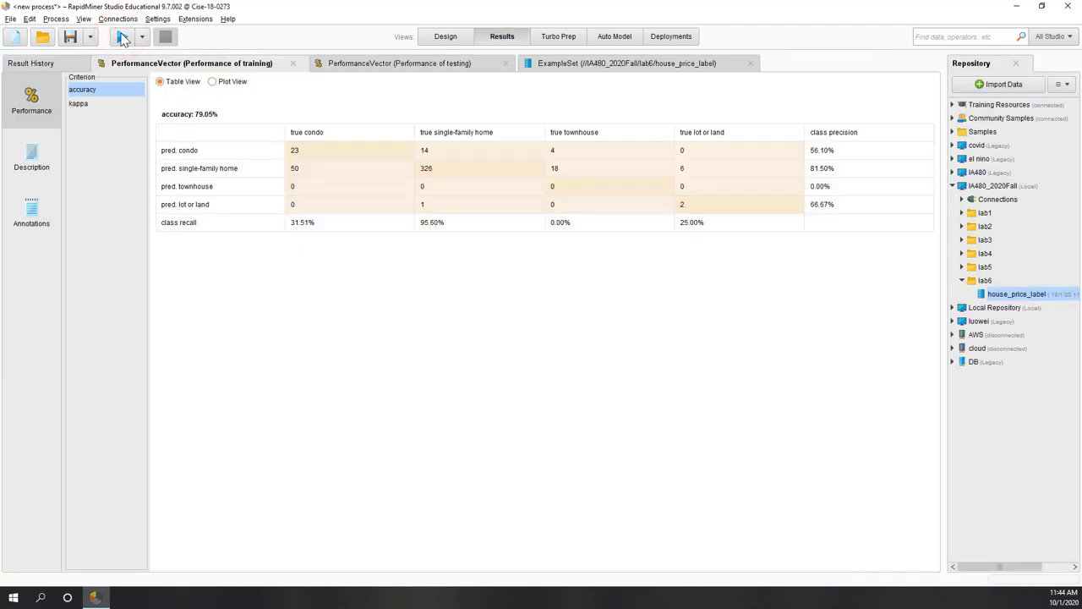
left_click(94, 103)
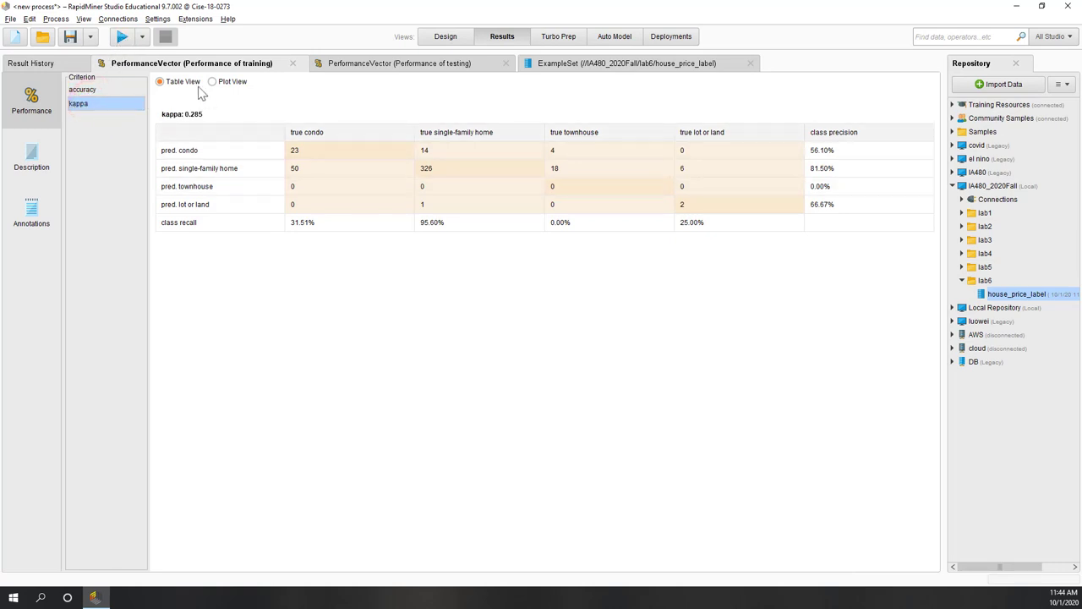
left_click(369, 62)
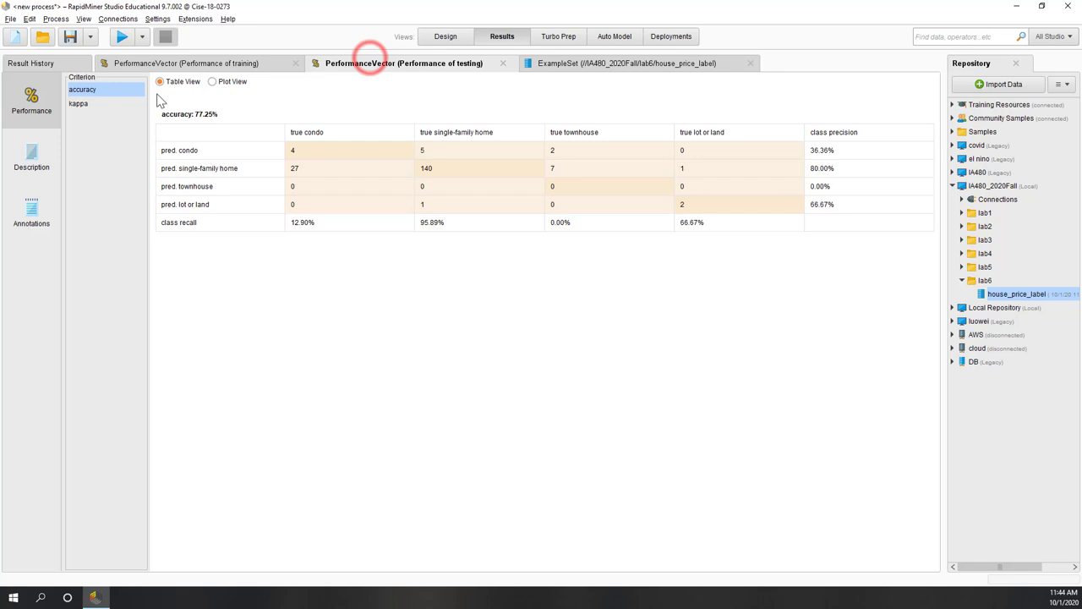
left_click(96, 104)
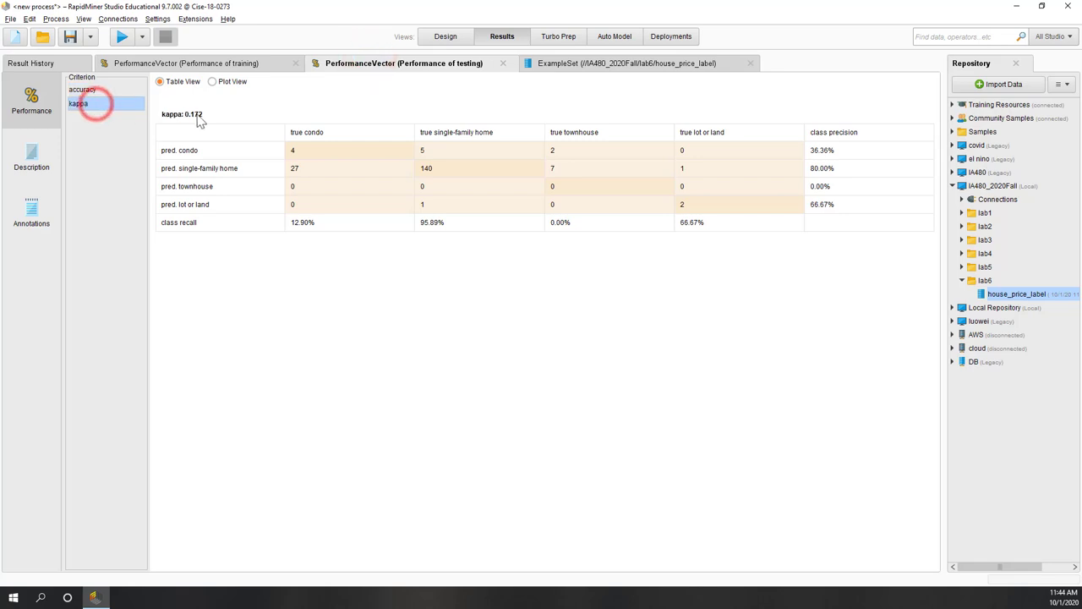
left_click(262, 65)
- Back in the process design, set k to 50 for the k-NN operator inside the Validation
left_click(454, 37)
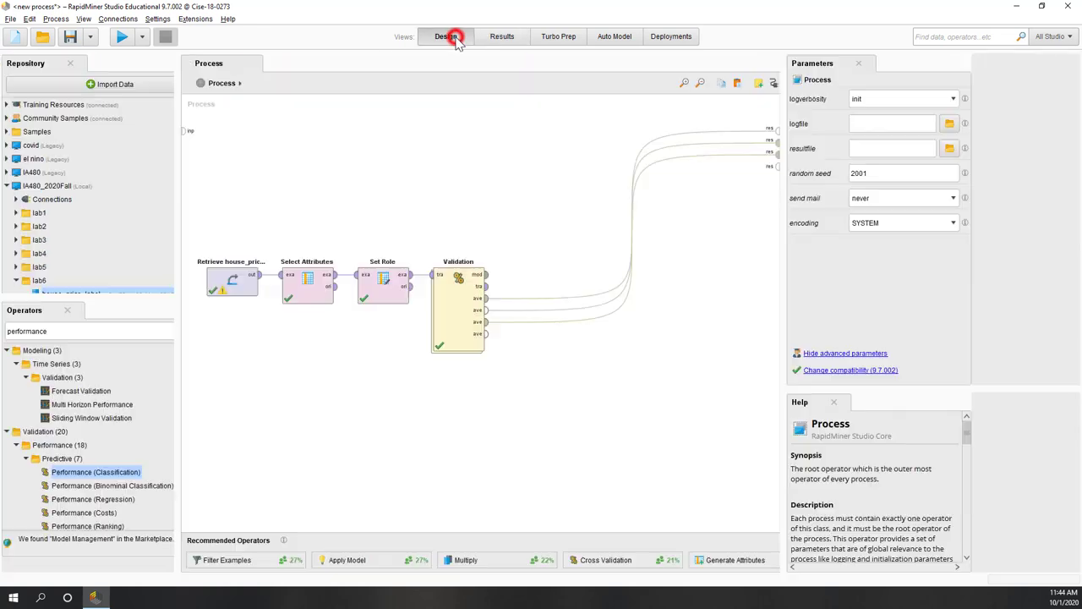
double_click(456, 303)
left_click(265, 212)
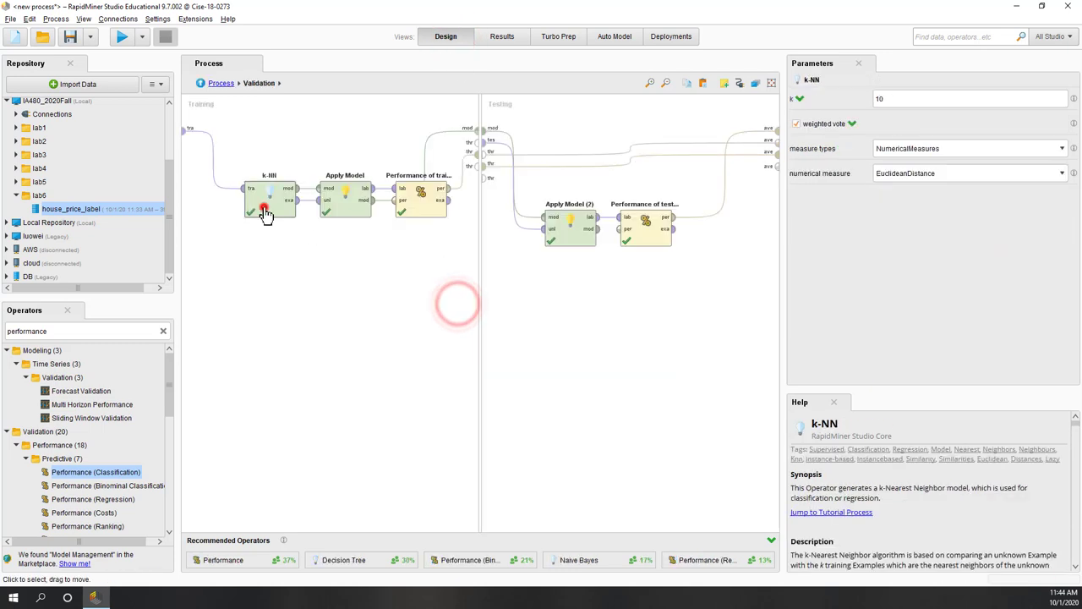
double_click(913, 99)
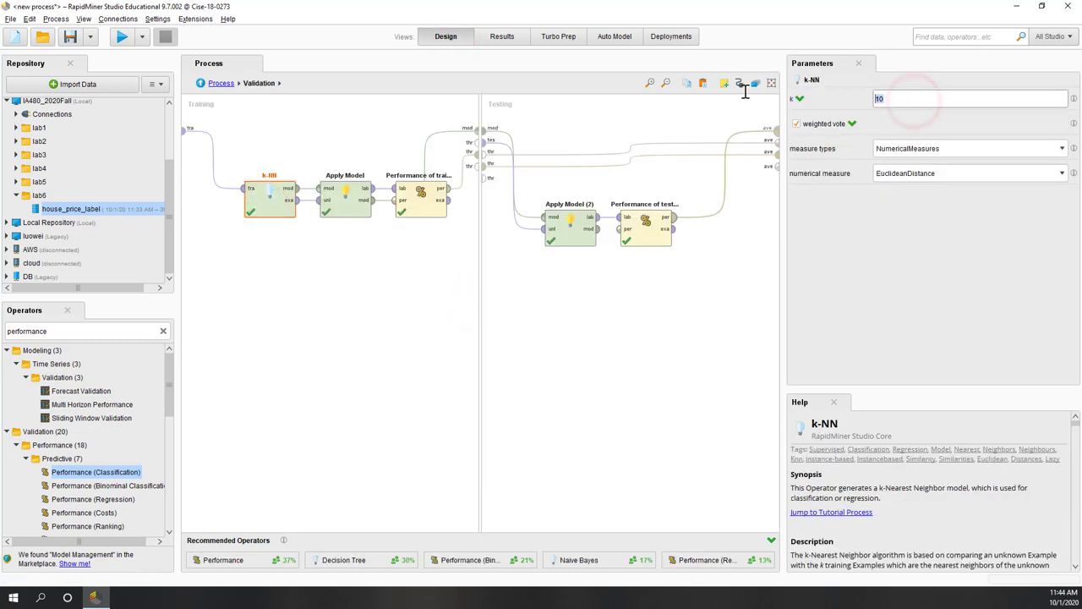
left_click(668, 401)
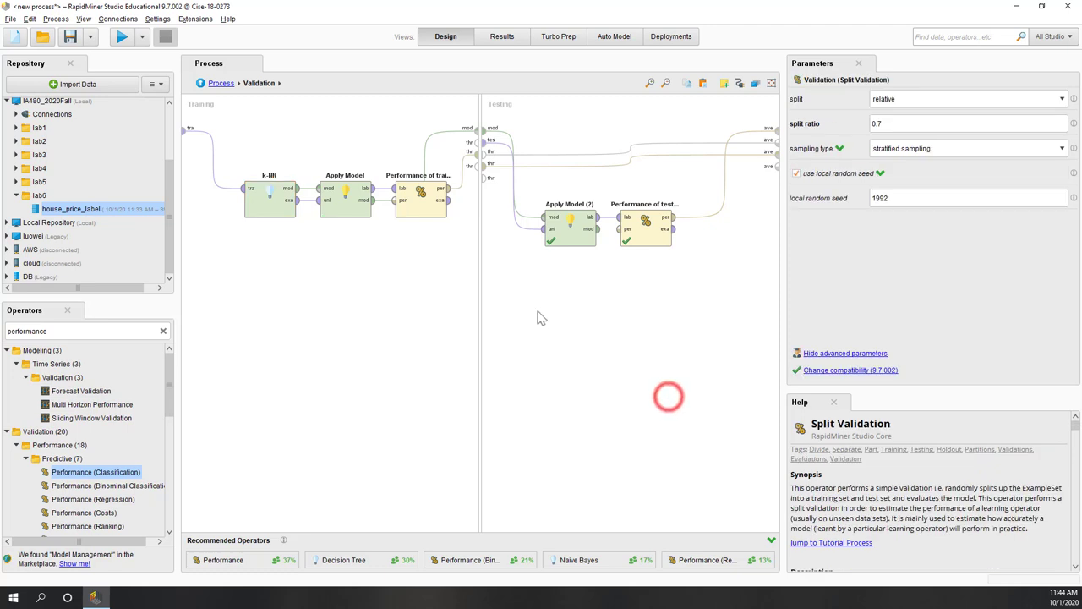
- Run the process again and examine kappa and the confusion matrices of the training and testing performance
left_click(122, 37)
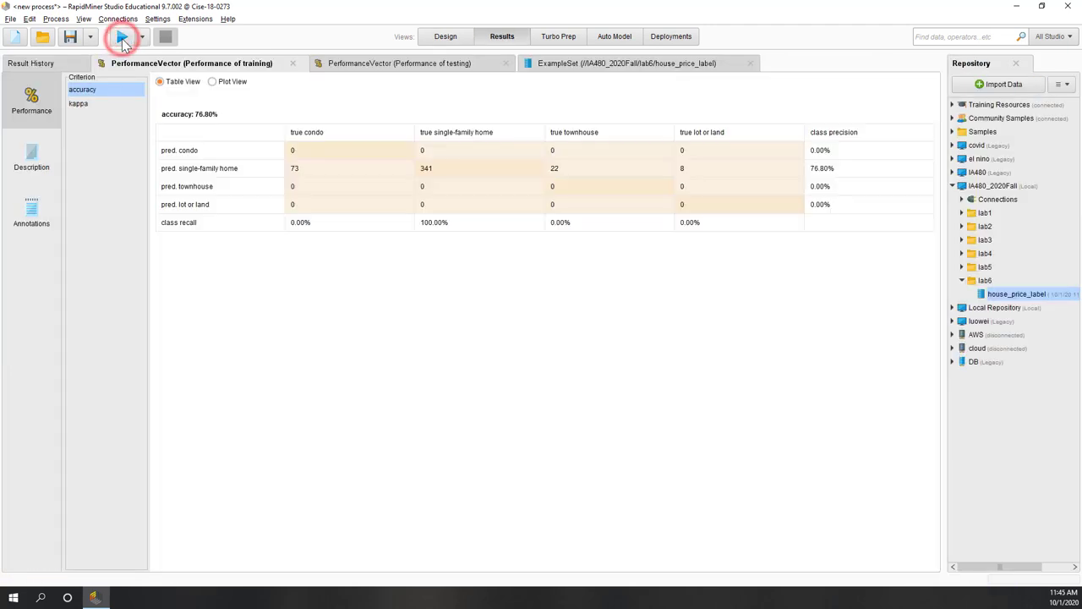
left_click(108, 107)
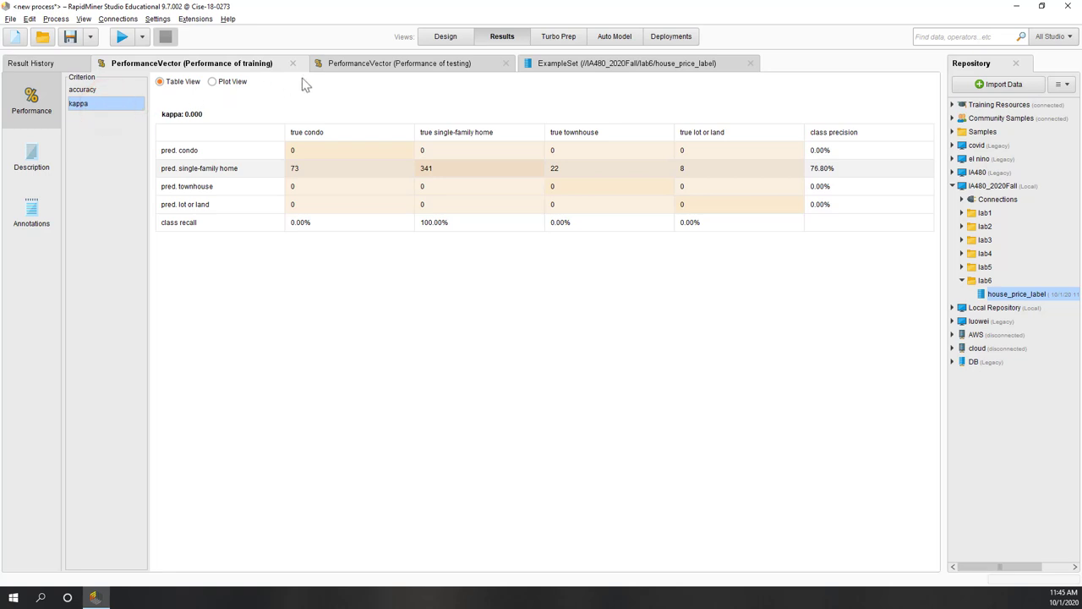
left_click(372, 65)
left_click(91, 104)
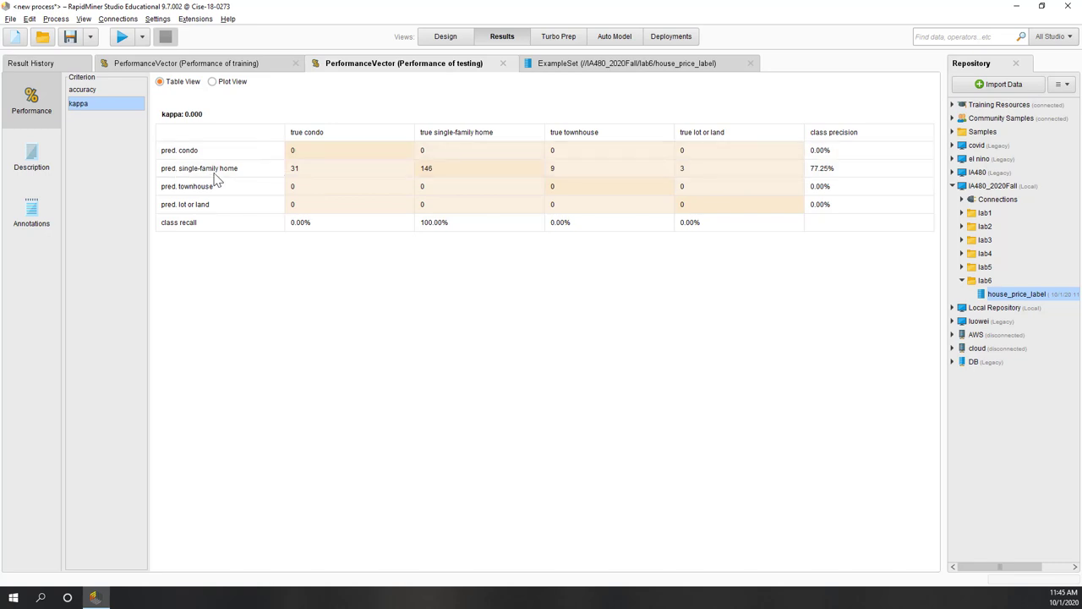
left_click(179, 63)
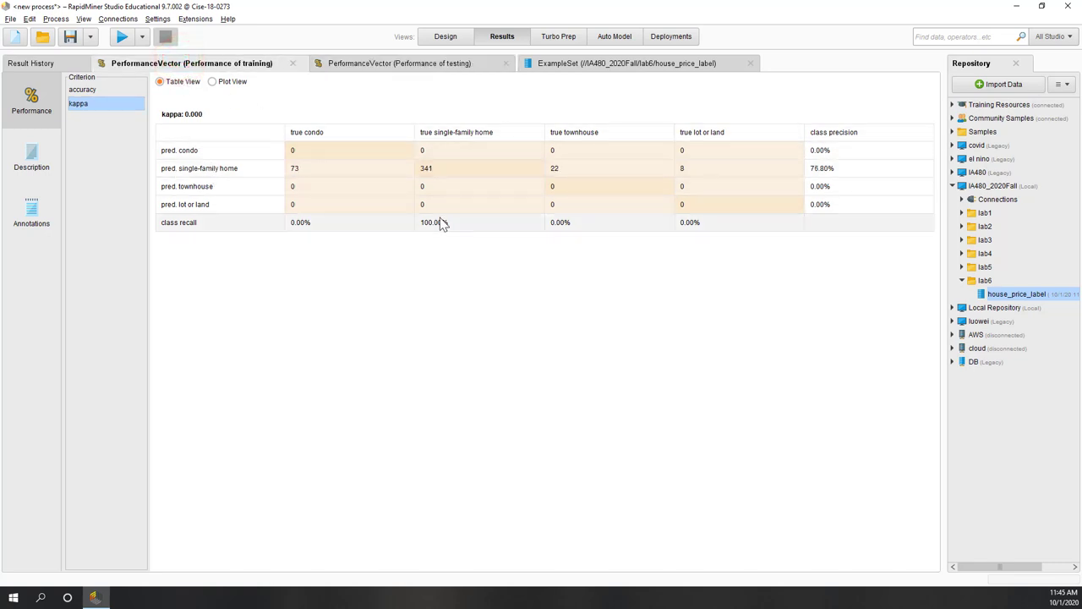
- Inside the Validation, delete the Apply Model and Performance operators from both the Training and Testing sides
left_click(429, 36)
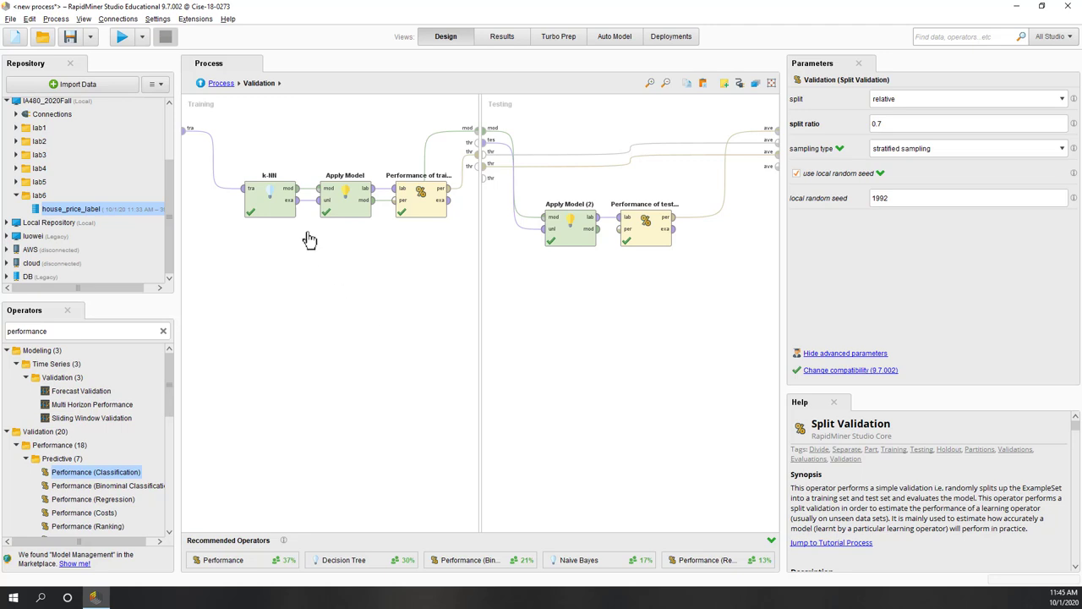
left_click(269, 192)
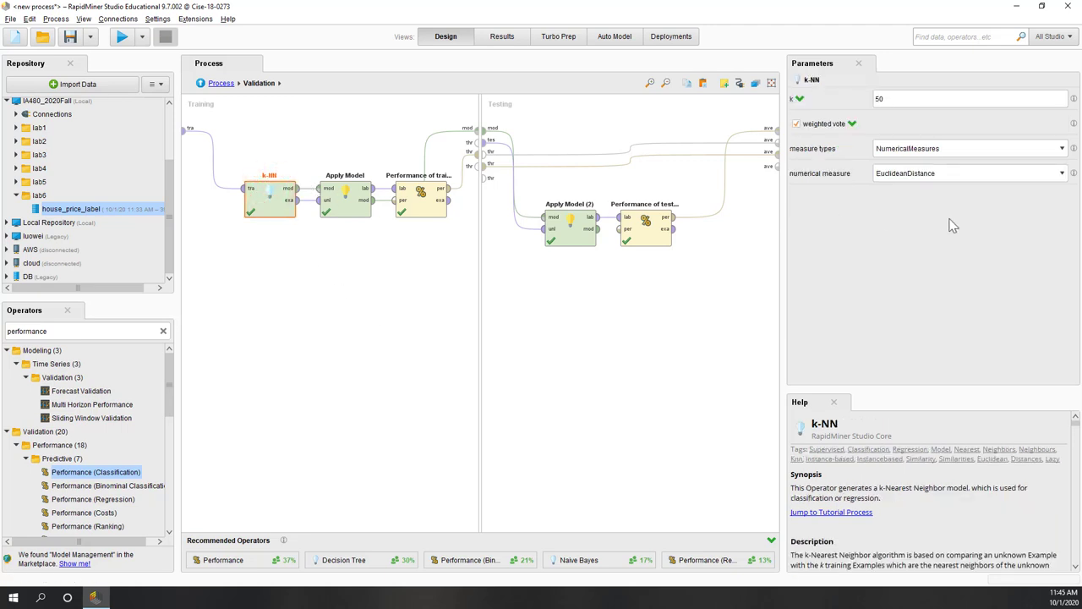
left_click(298, 319)
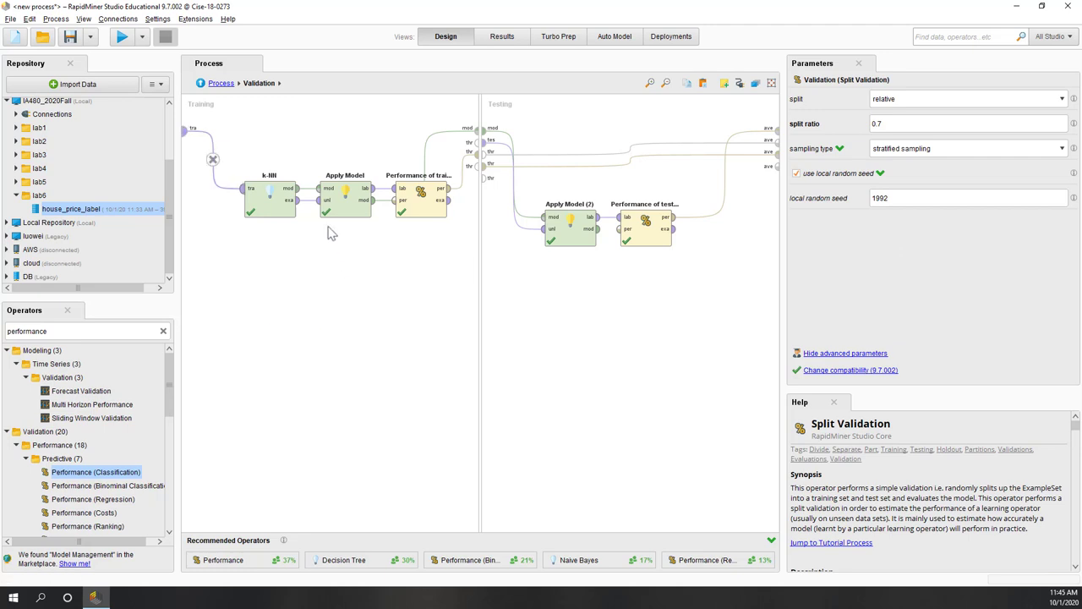
left_click(297, 143)
left_click_drag(335, 172, 463, 257)
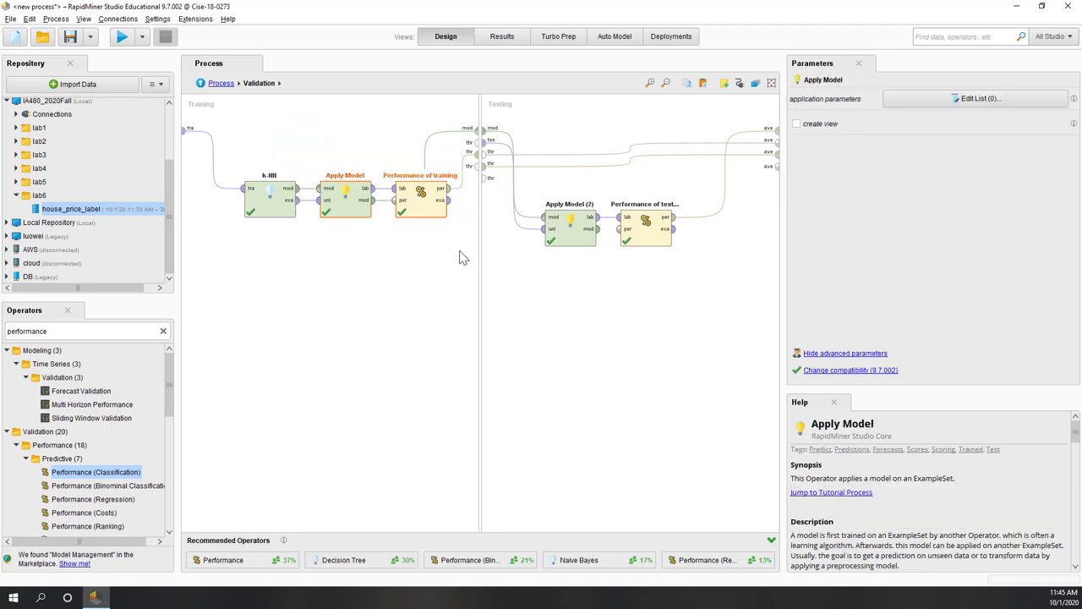
key("Delete")
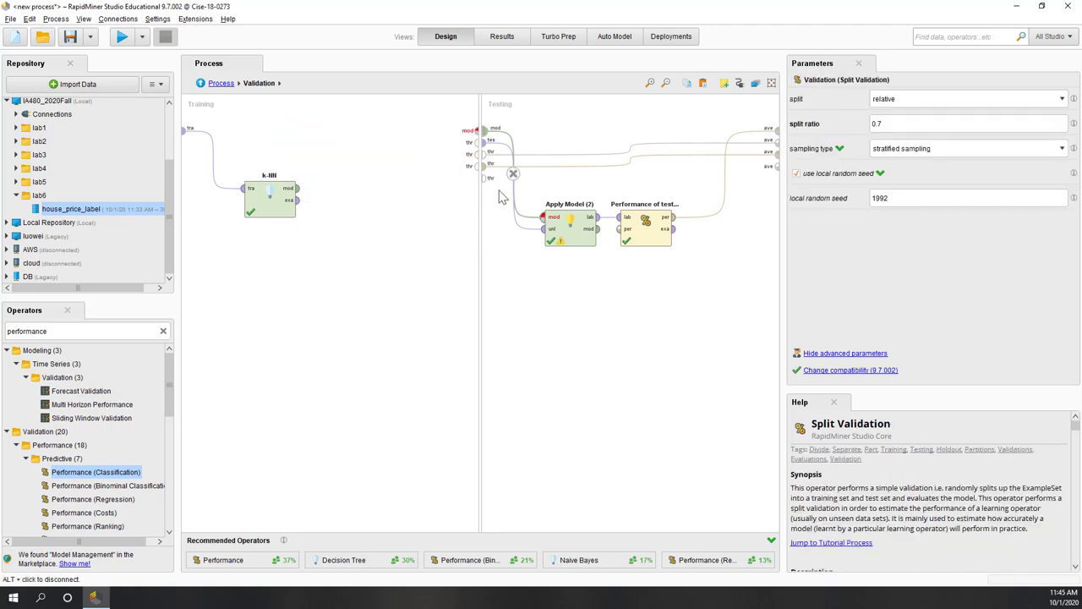
left_click_drag(499, 188, 709, 288)
key("Delete")
left_click(427, 279)
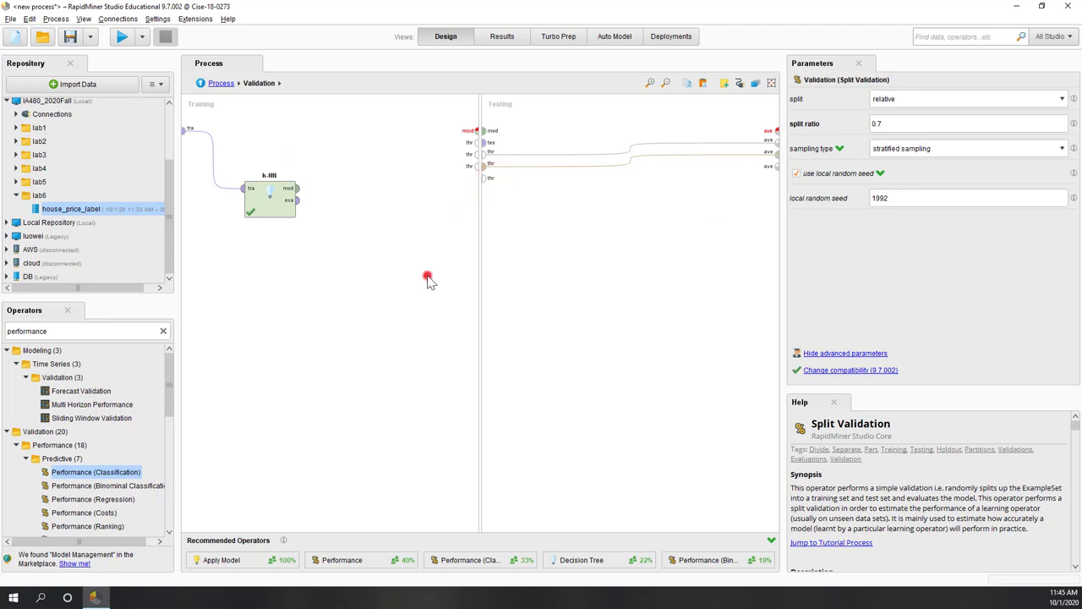
left_click(272, 216)
left_click(380, 245)
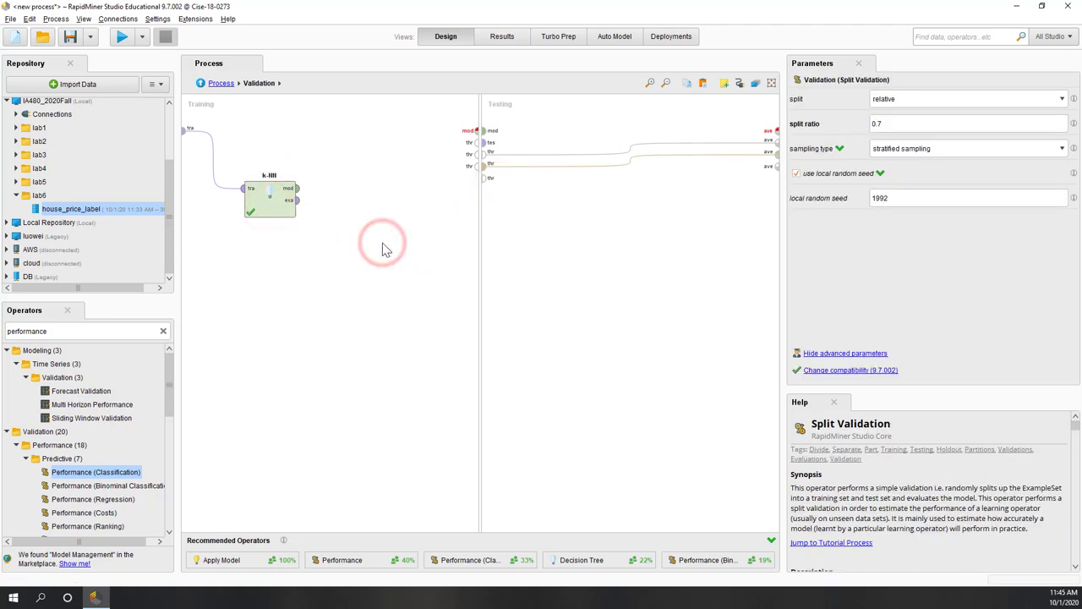
- In the main process's Select Attributes operator, remove house_type and built_in from the subset and add area alongside price
left_click(226, 88)
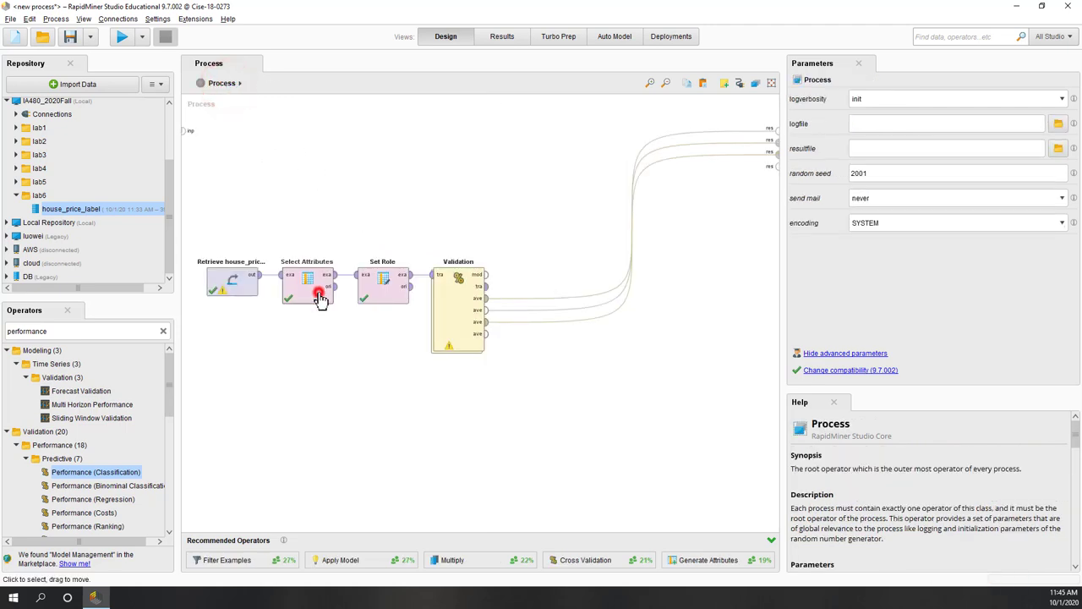
left_click(320, 298)
left_click(910, 123)
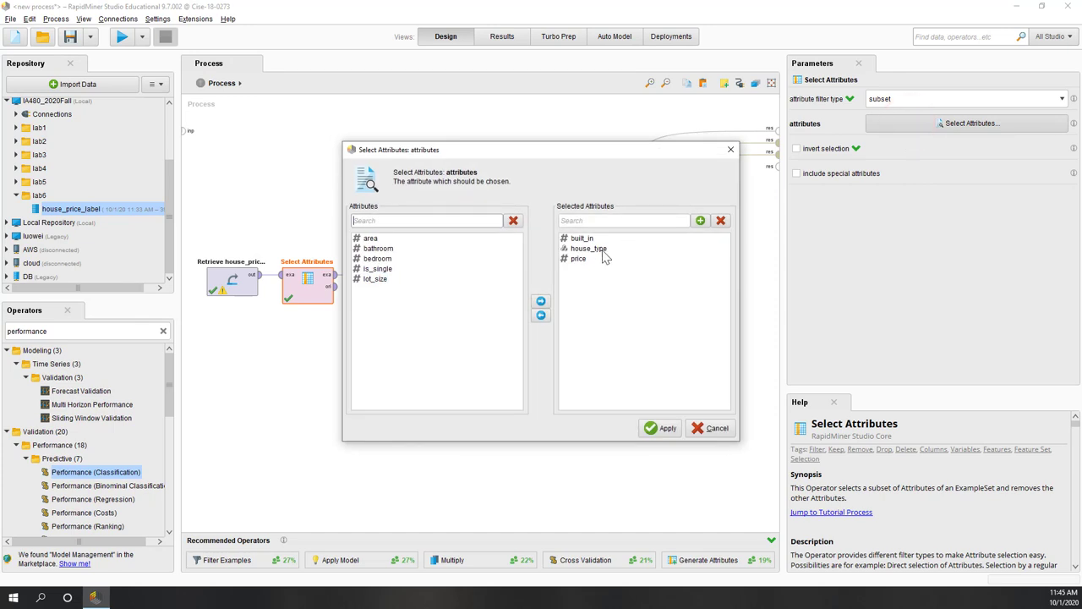
left_click(602, 249)
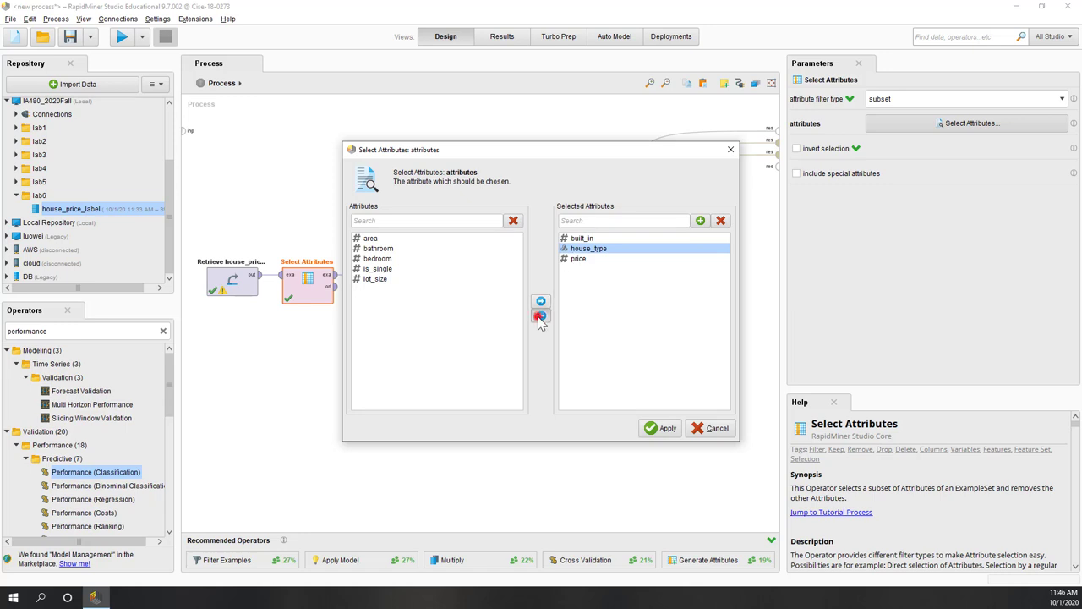
left_click(540, 316)
left_click(585, 237)
left_click(540, 316)
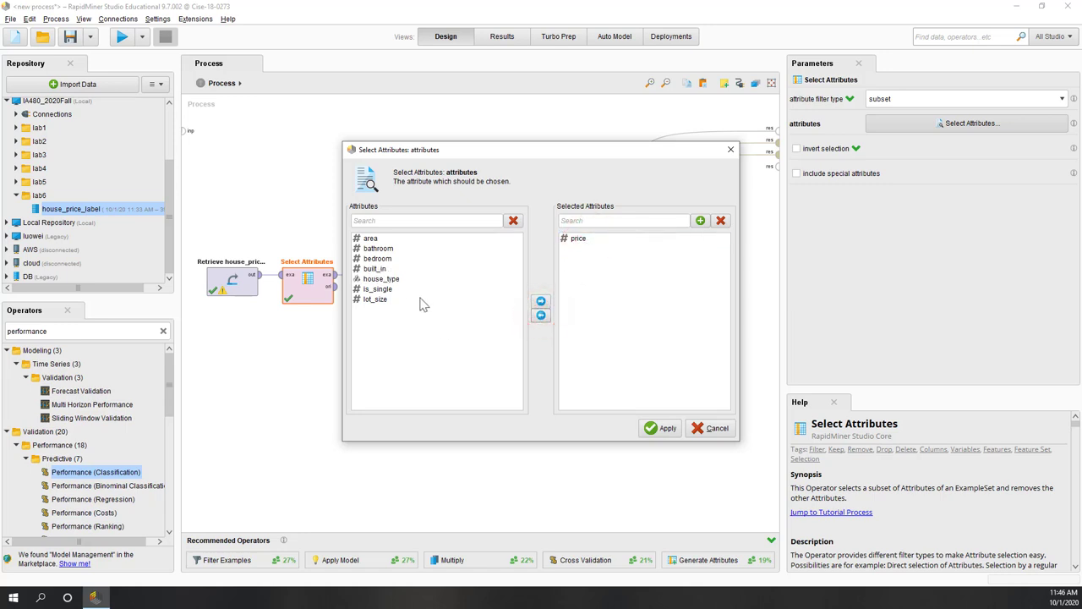
left_click(369, 237)
left_click(541, 301)
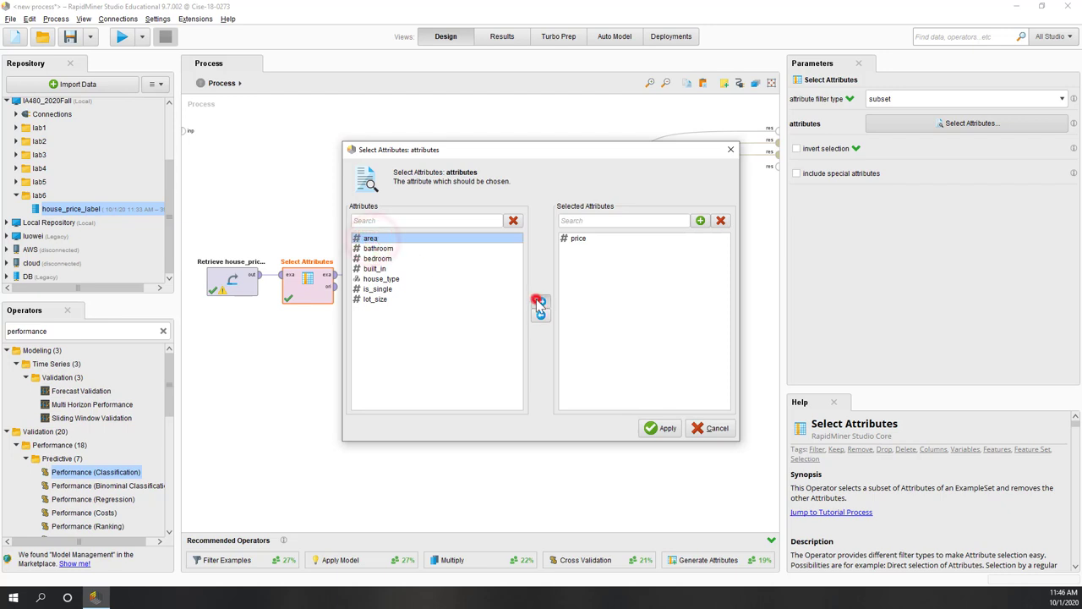
left_click(666, 430)
- Set the Set Role operator's attribute name to price, keeping label as the target role
left_click(390, 294)
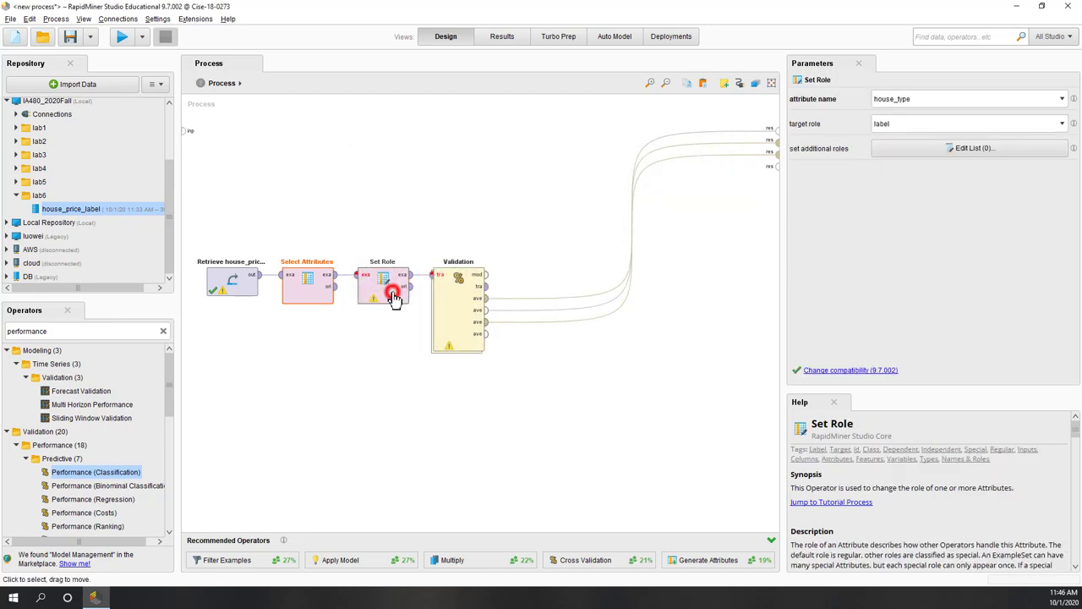
left_click(1063, 99)
left_click(1024, 124)
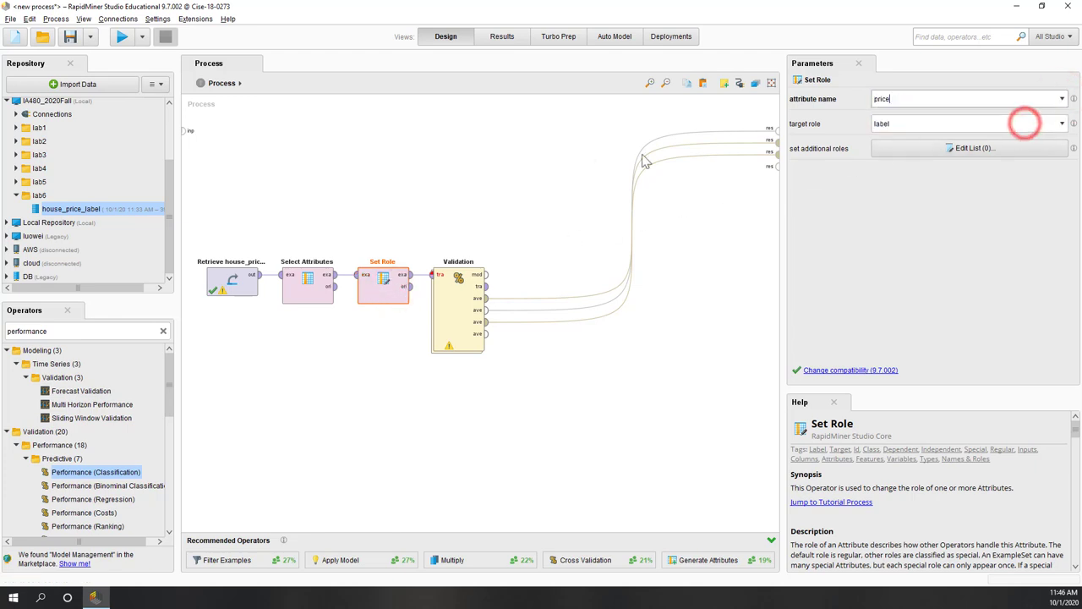
left_click(501, 167)
- Set the Split Validation's sampling type to shuffled sampling
left_click(451, 316)
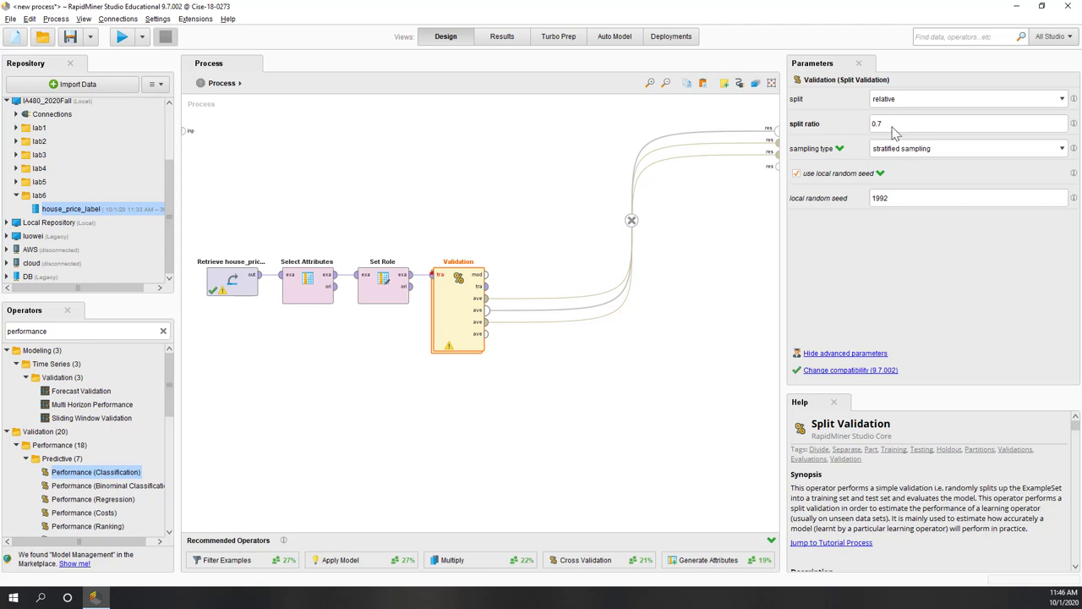
left_click(1063, 149)
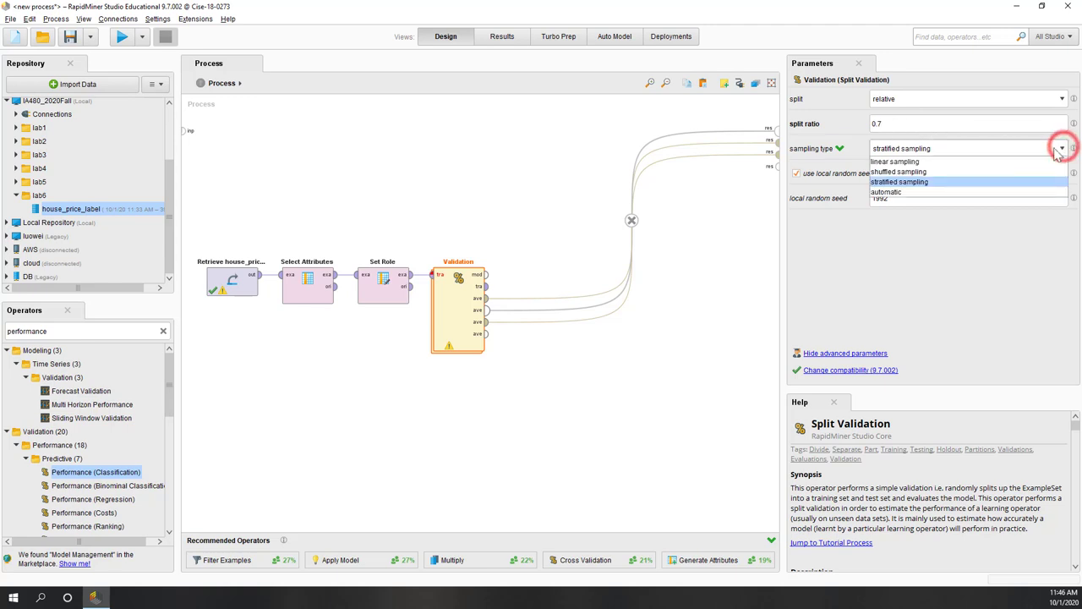
left_click(886, 172)
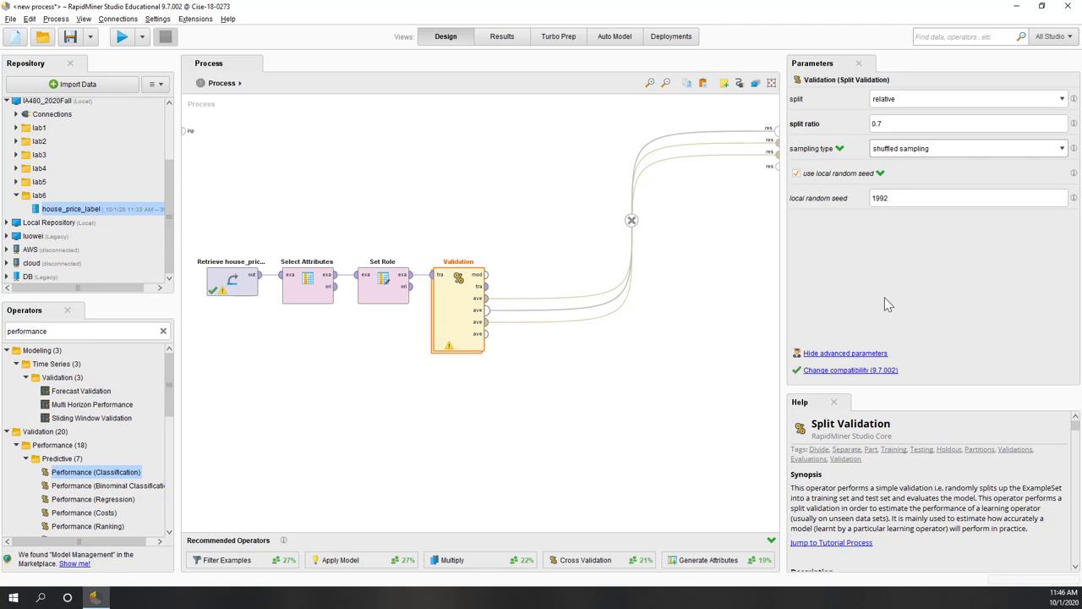
left_click(708, 342)
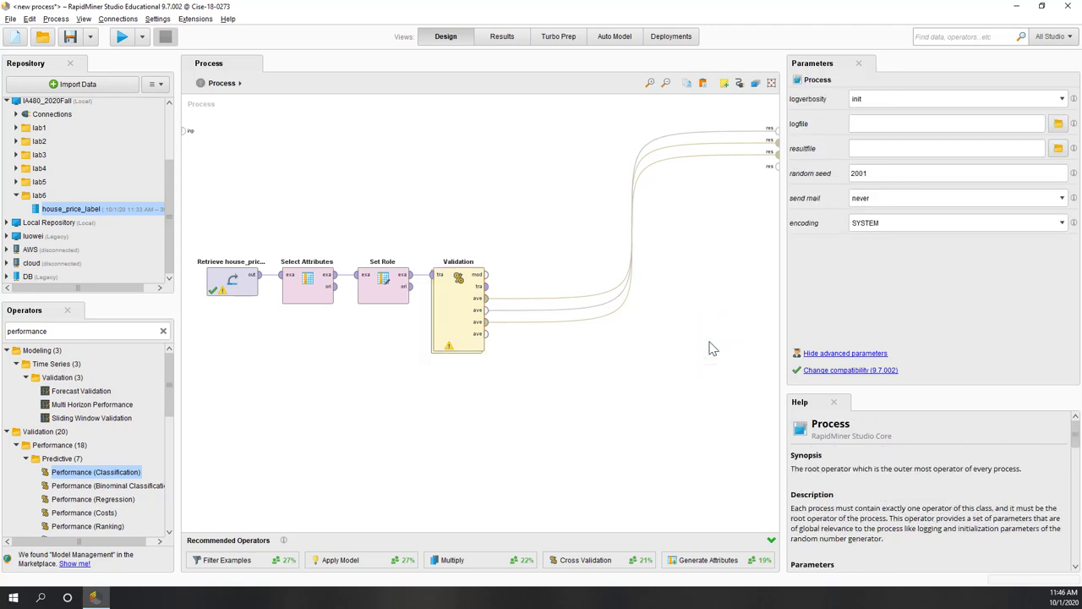
- Inside the Validation, insert an Apply Model operator after k-NN on the Training side, linked to its model and example outputs
double_click(457, 330)
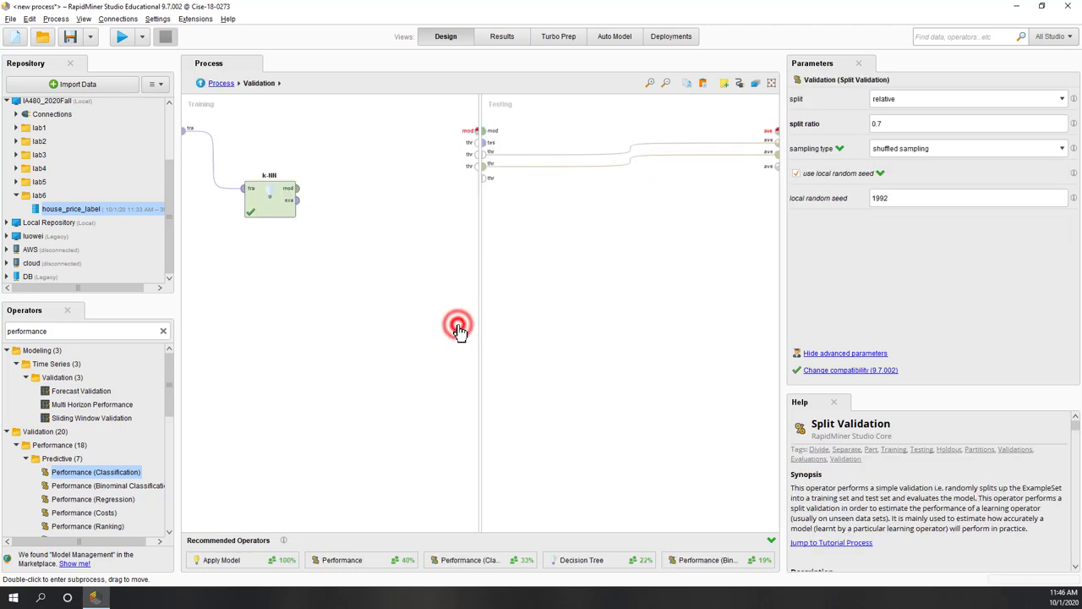
left_click_drag(262, 559, 320, 200)
left_click(330, 309)
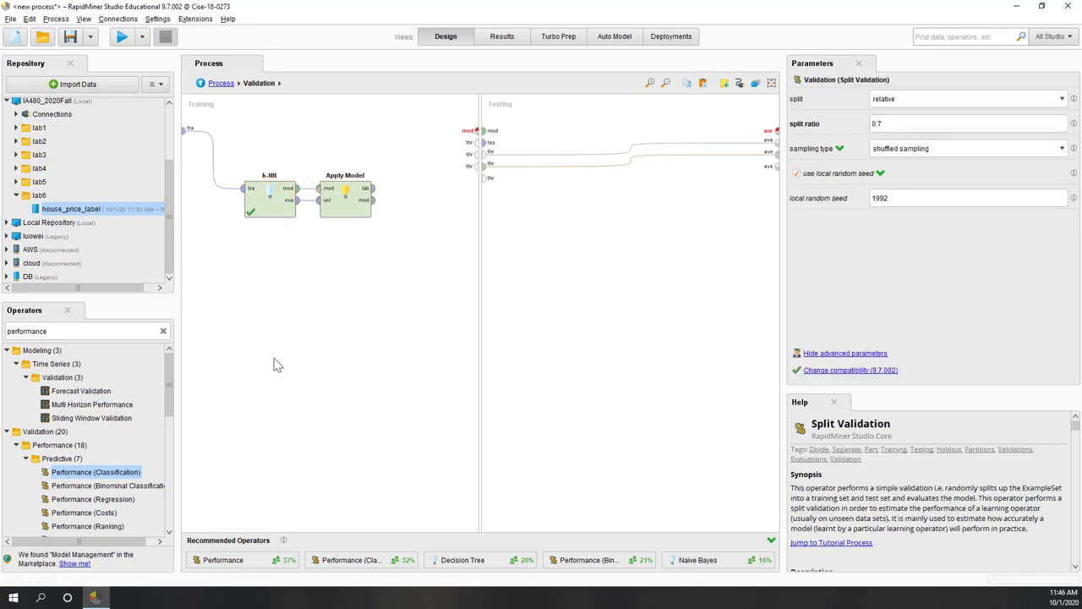
- Add Performance (Regression) on the Training side, feed it Apply Model's labelled data, and connect Apply Model's model output to the Training mod port
left_click(127, 499)
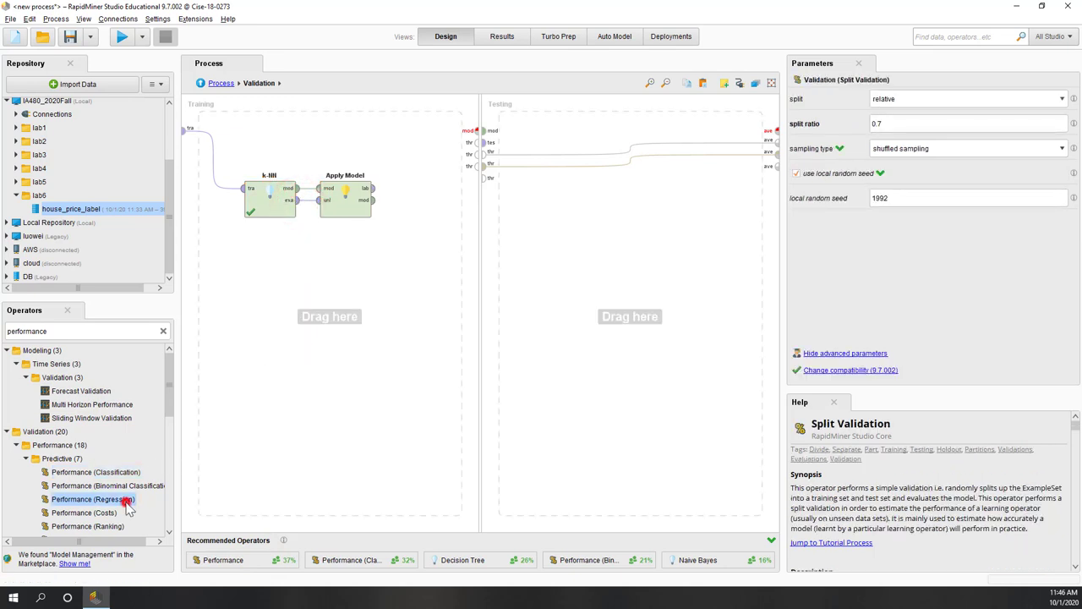
left_click(100, 500)
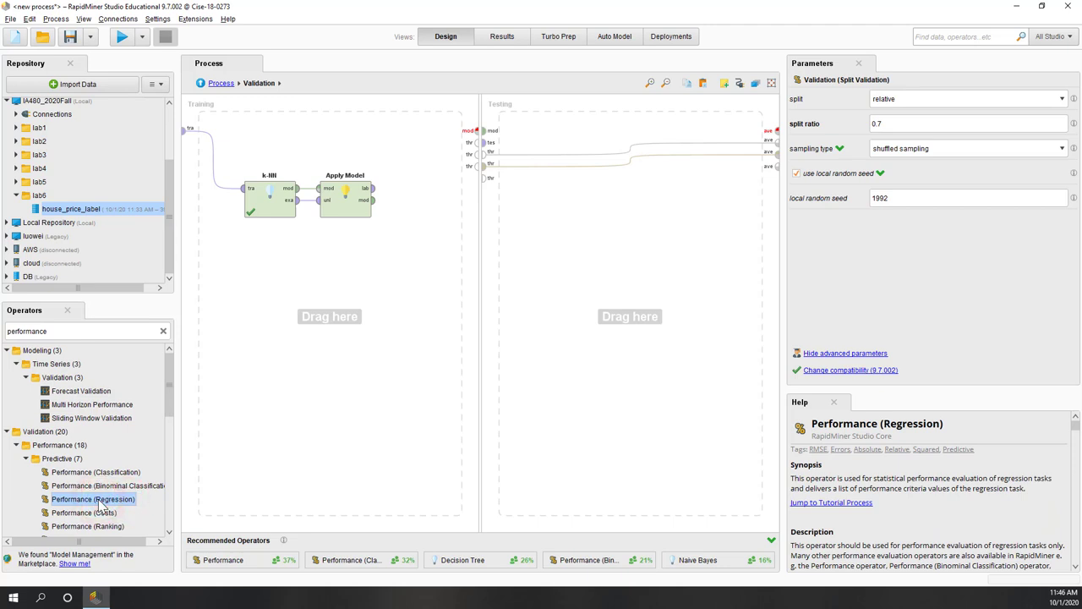
left_click_drag(100, 500, 139, 476)
left_click_drag(415, 192, 416, 195)
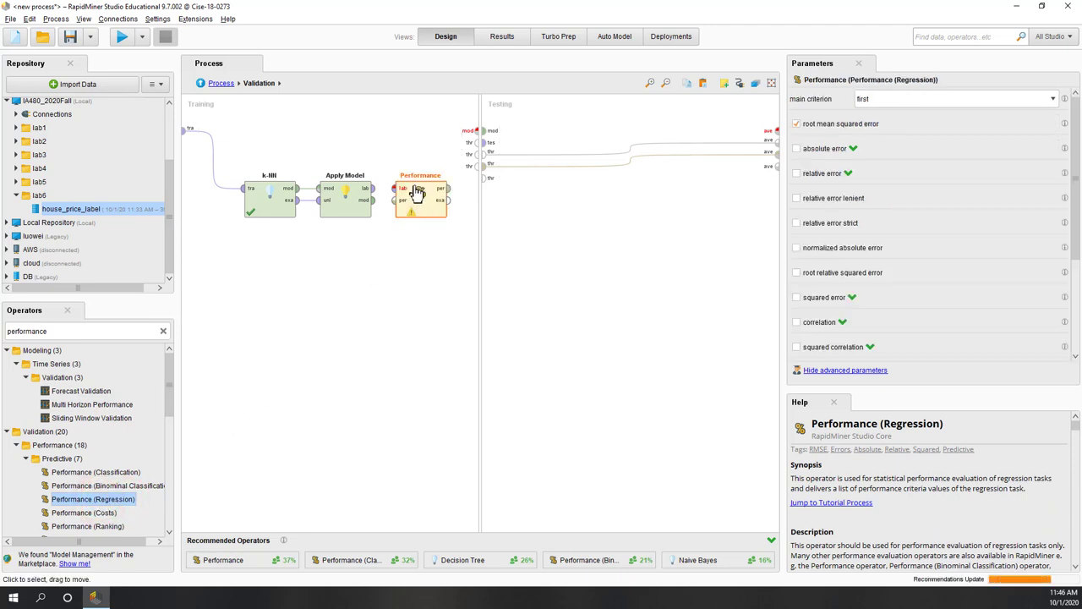
left_click(372, 189)
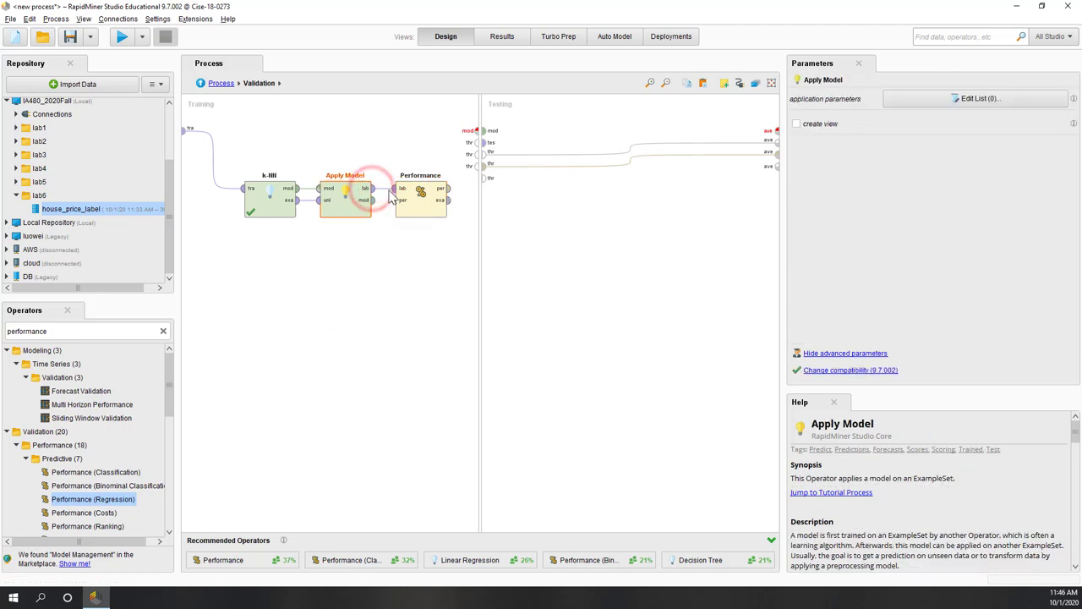
left_click(370, 200)
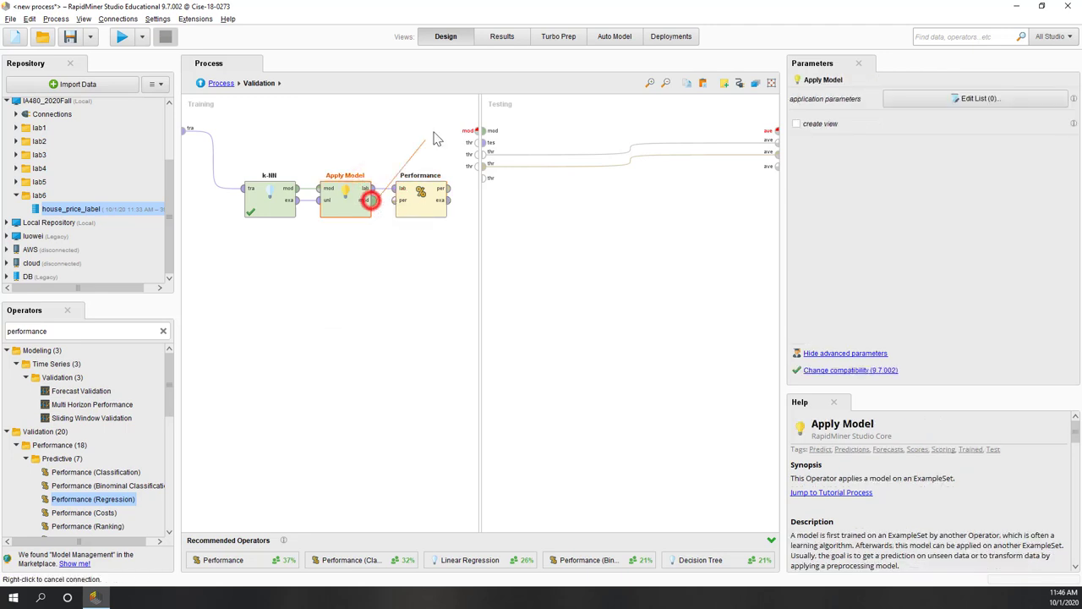
left_click(478, 132)
- Enable squared correlation for the training Performance operator and connect its performance output to a Training through port
left_click(436, 215)
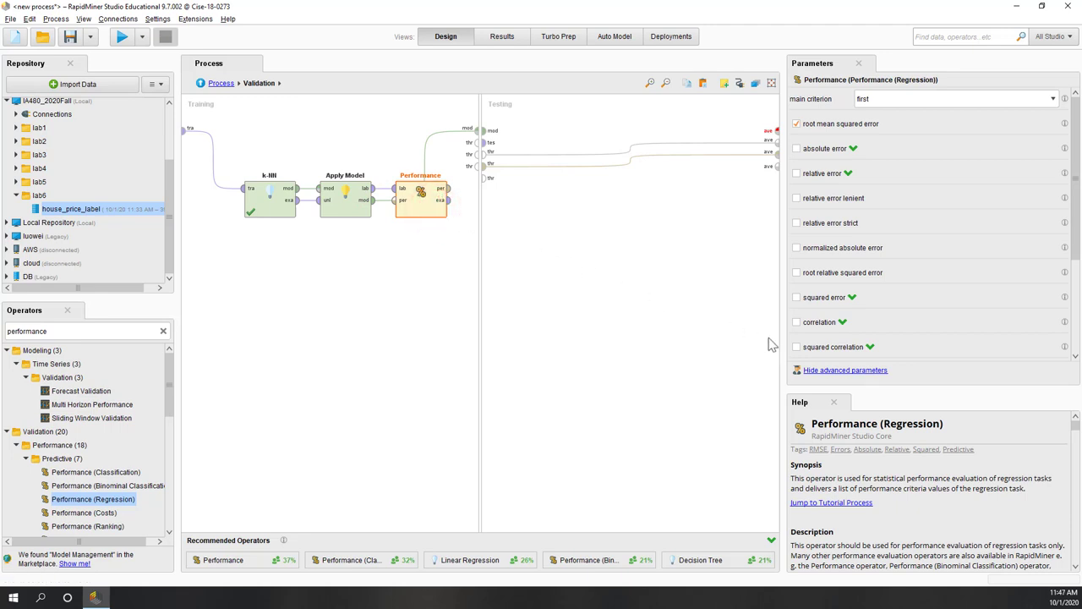
left_click(796, 347)
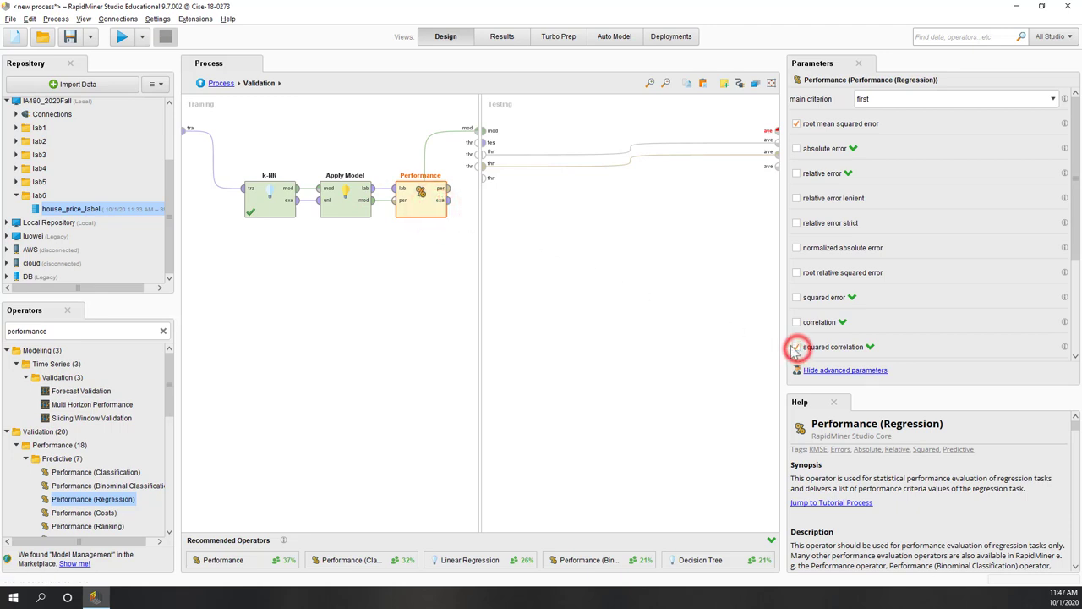
left_click(448, 189)
left_click(481, 178)
left_click(596, 258)
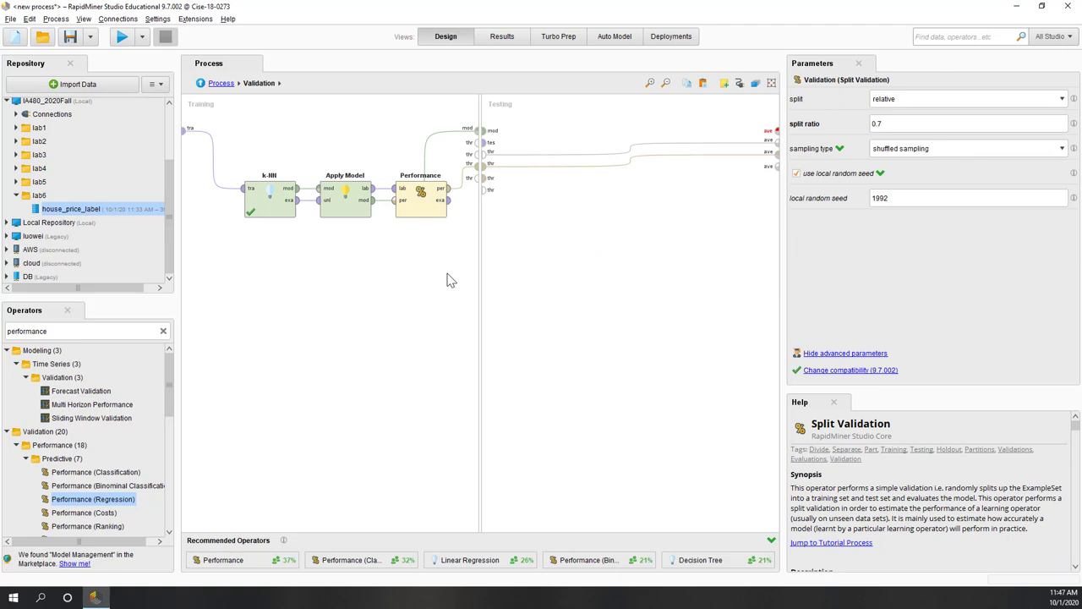
- Delete the surplus through-port connection on the Testing side and rename the training Performance operator to Performance of training
left_click(628, 148)
key("Delete")
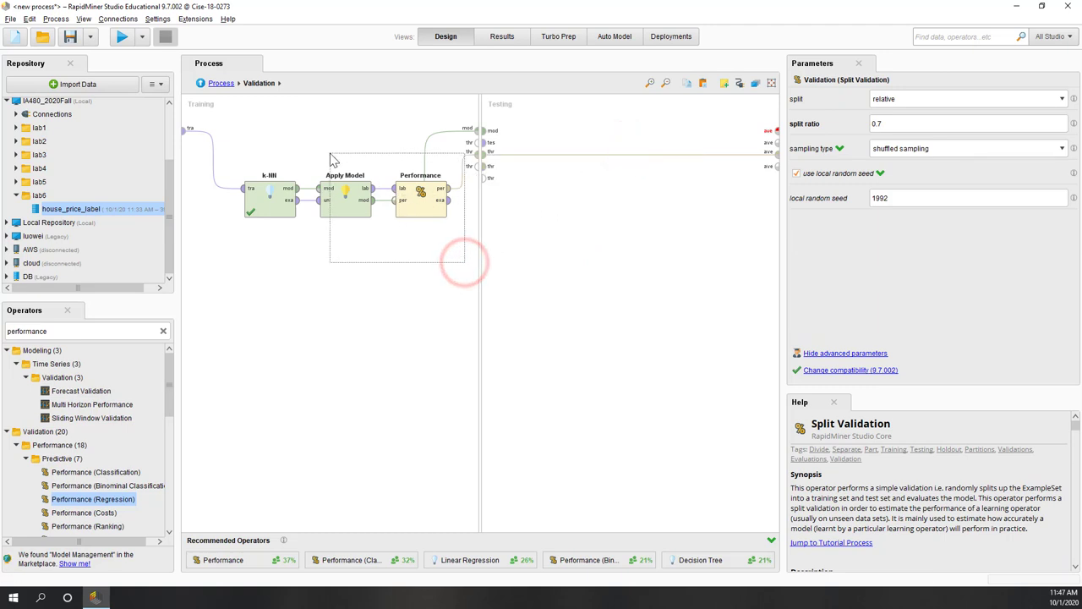
left_click(435, 175)
left_click(440, 175)
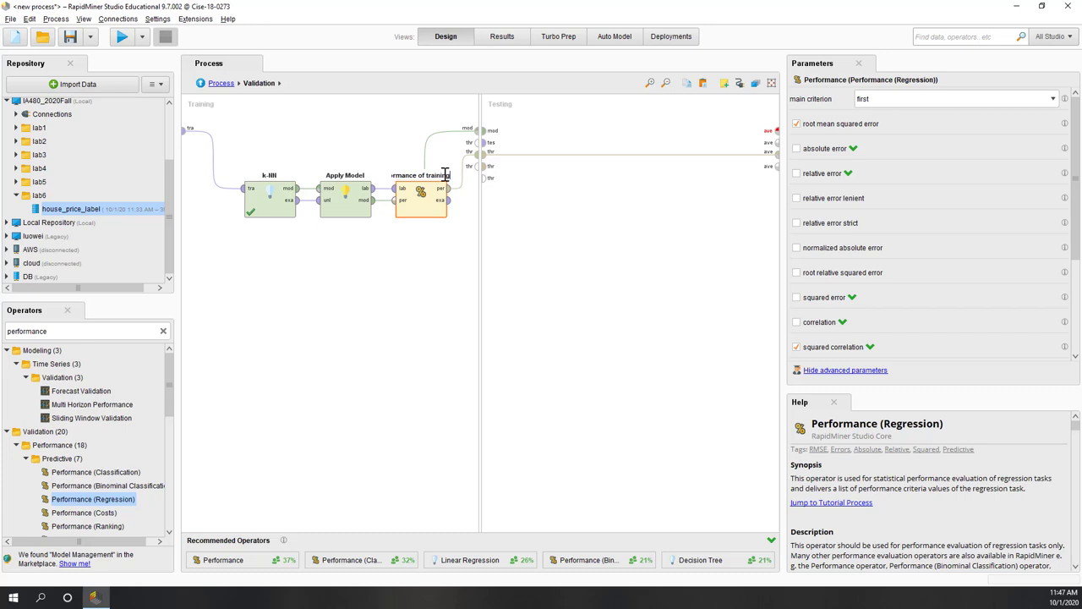
key("Return")
left_click(431, 286)
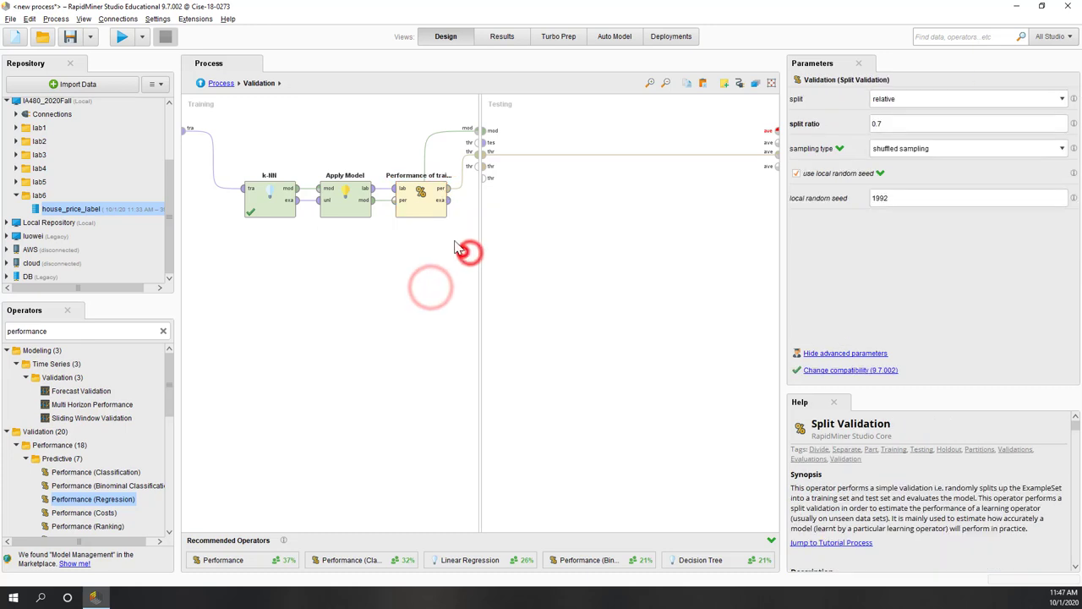
- Copy the training Apply Model and Performance operators into the Testing side and position the copies there
left_click_drag(465, 252, 315, 137)
key("ctrl+c")
left_click(622, 262)
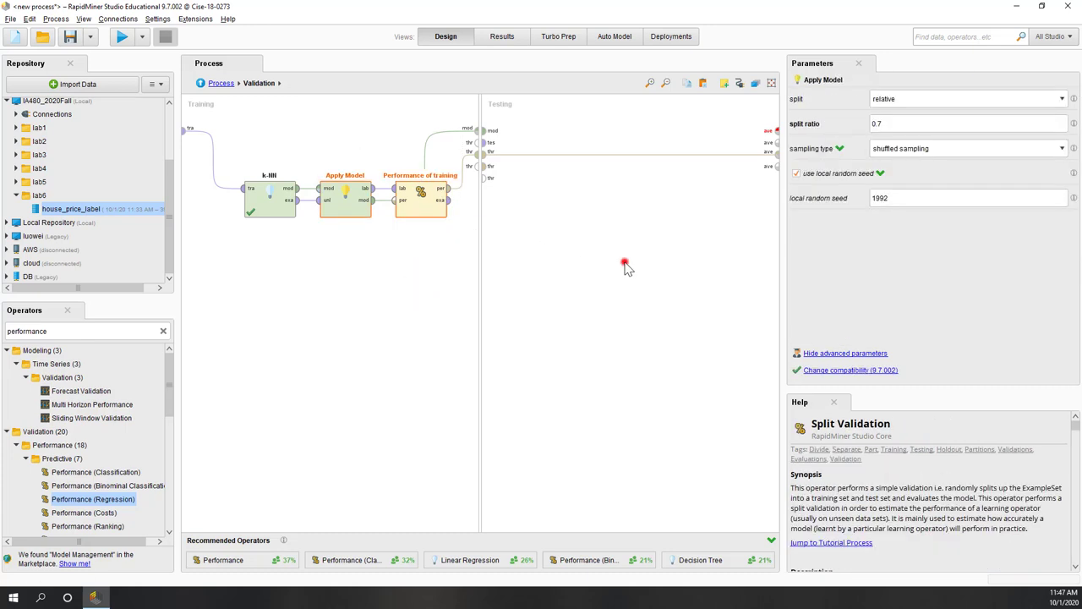
key("ctrl+v")
left_click_drag(626, 269, 624, 240)
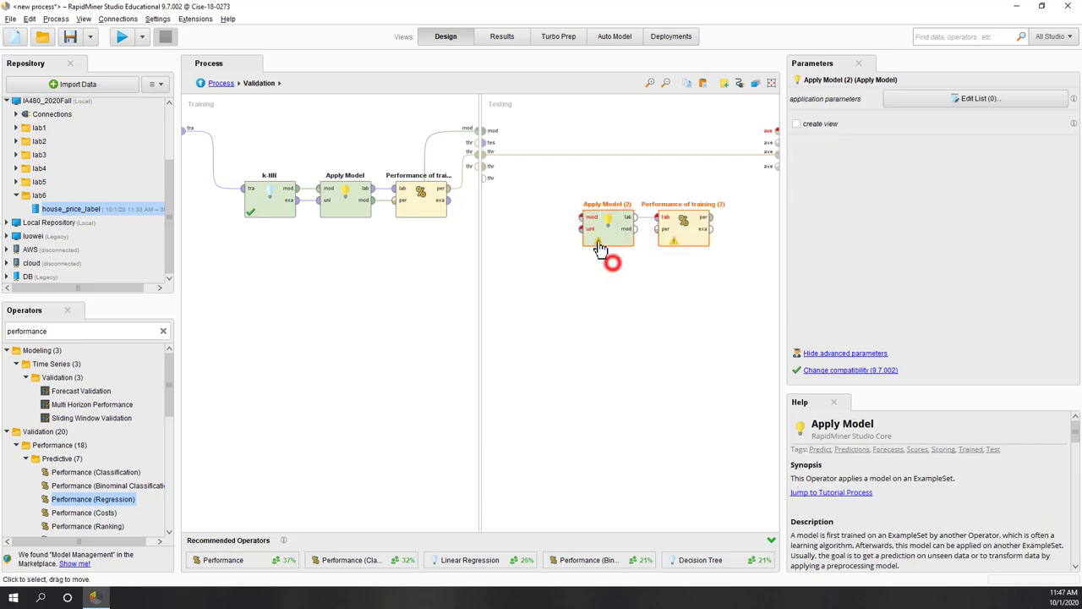
- Connect the Testing side's mod and tes ports to the copied Apply Model's model and unlabelled data inputs
left_click(572, 277)
left_click_drag(482, 129, 582, 218)
left_click(555, 251)
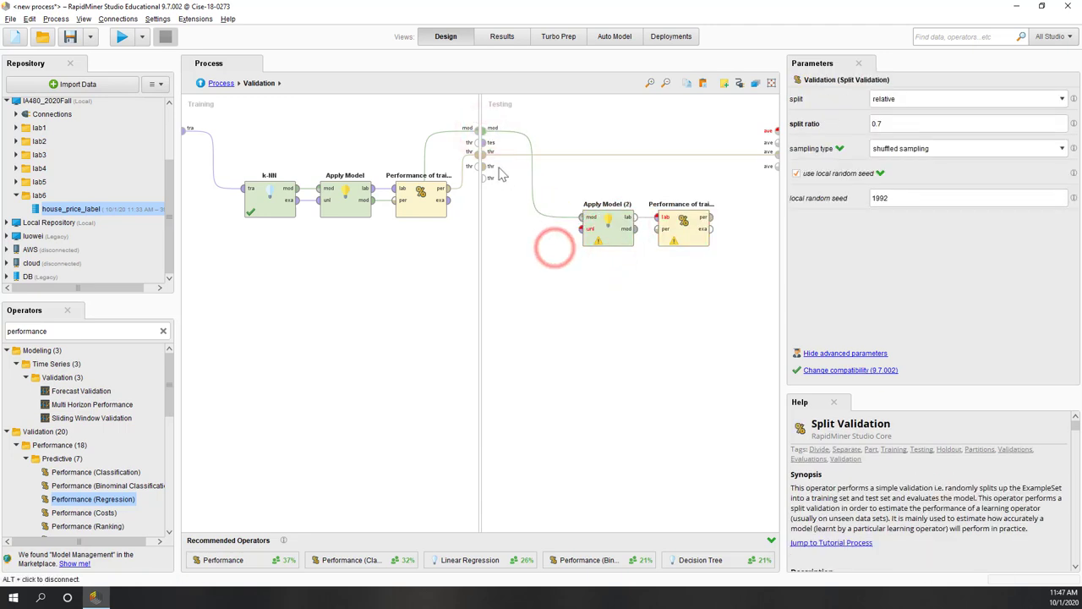
left_click(483, 141)
left_click(581, 230)
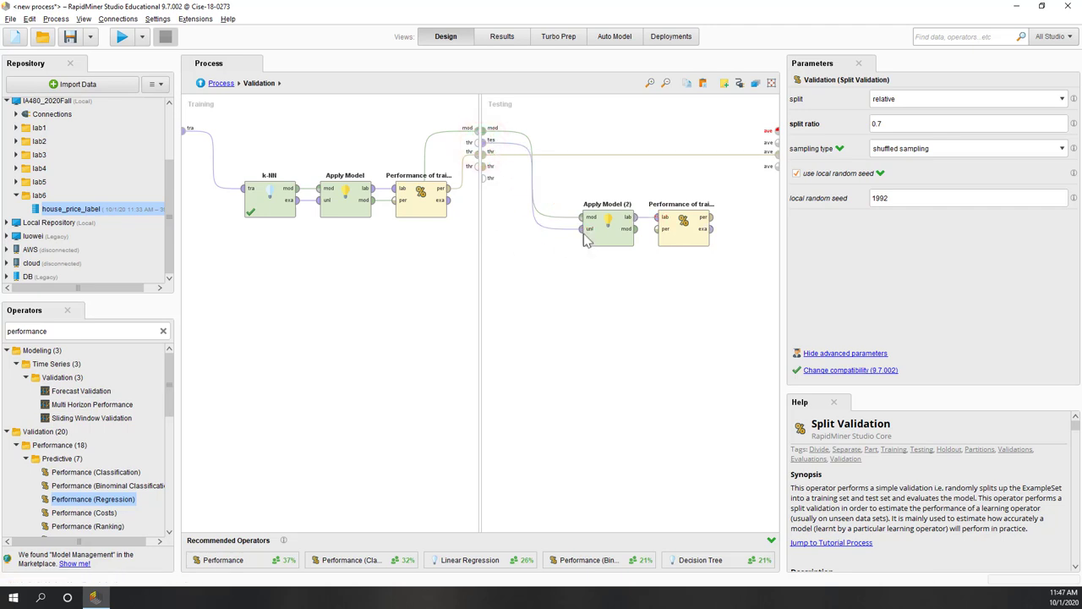
- Connect the copied Performance operator's performance output to the first ave port of the Testing side
left_click(691, 240)
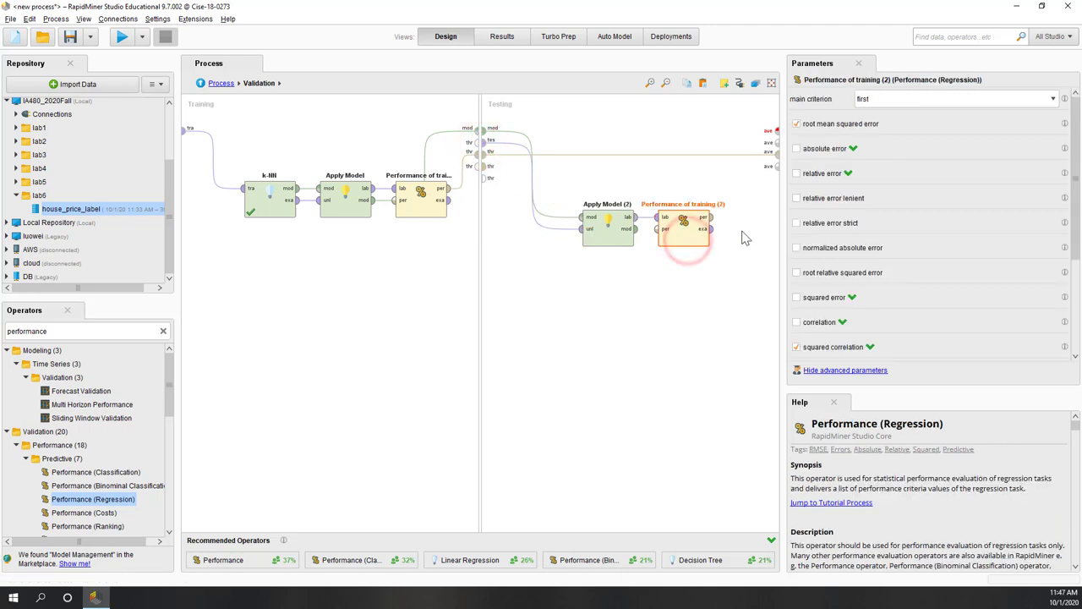
left_click(712, 217)
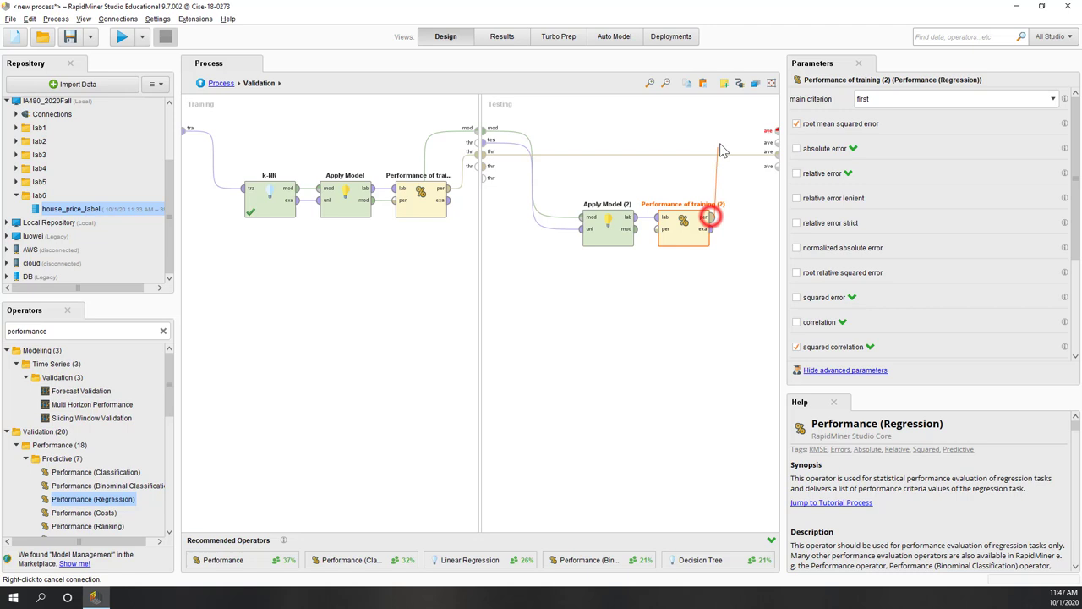
left_click(775, 129)
left_click(734, 351)
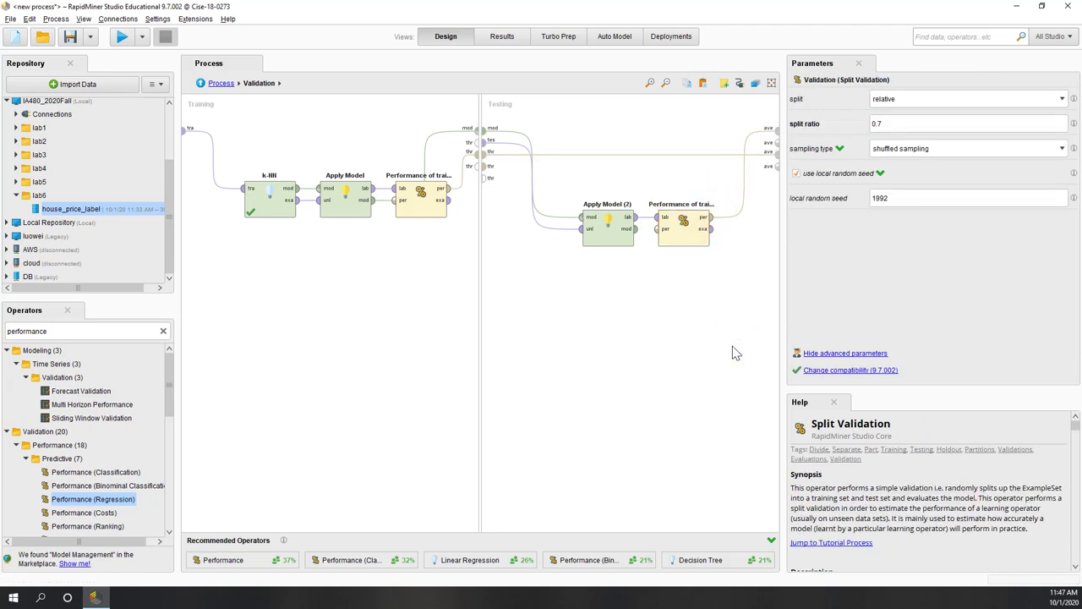
- Set k to 5 for the k-NN operator
left_click(271, 204)
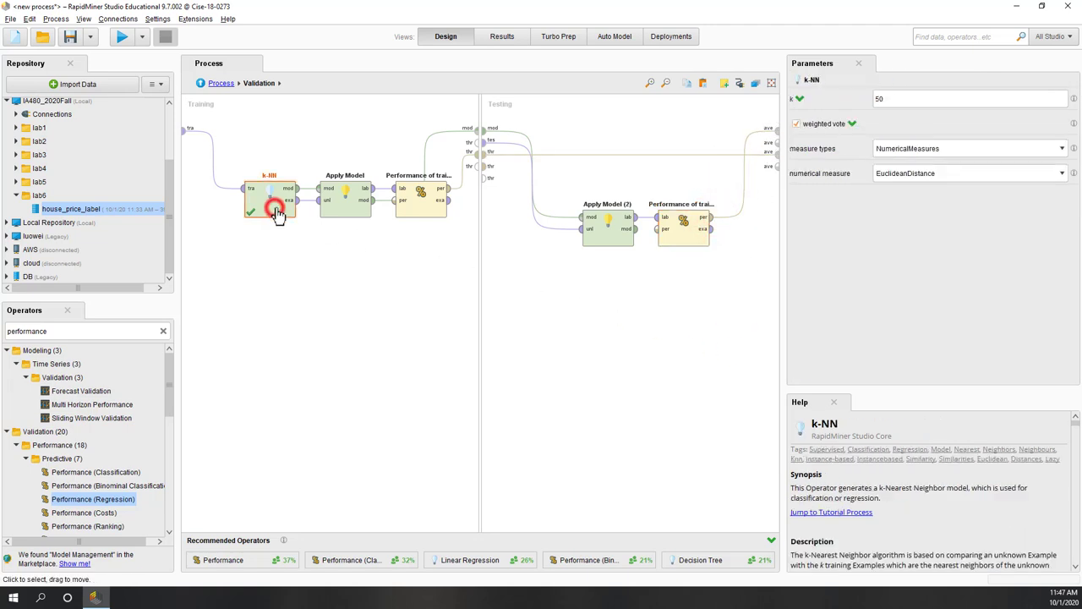
left_click(909, 99)
key("BackSpace")
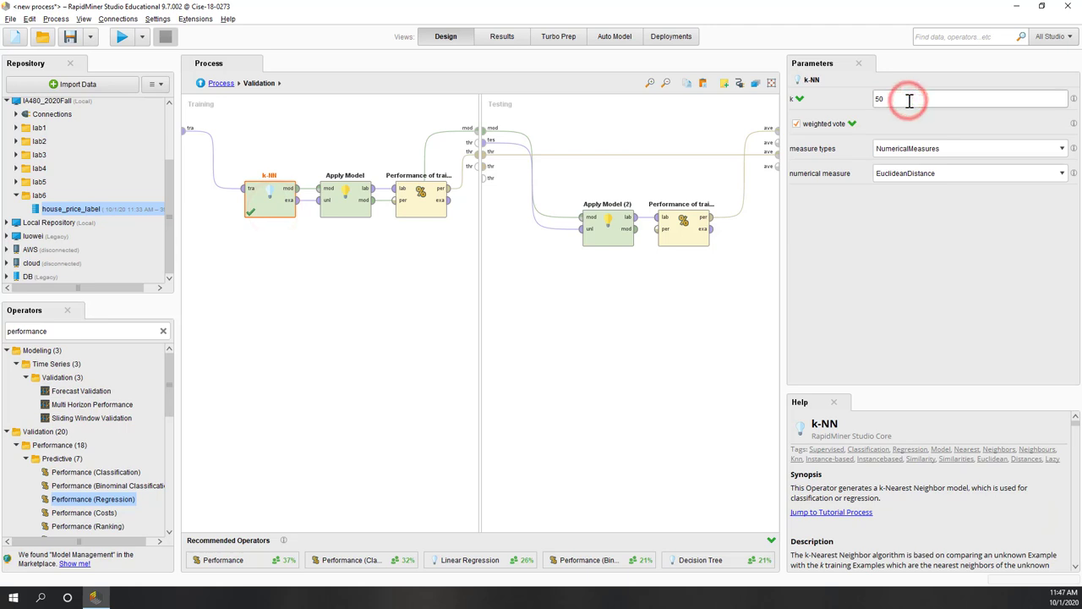
left_click(978, 319)
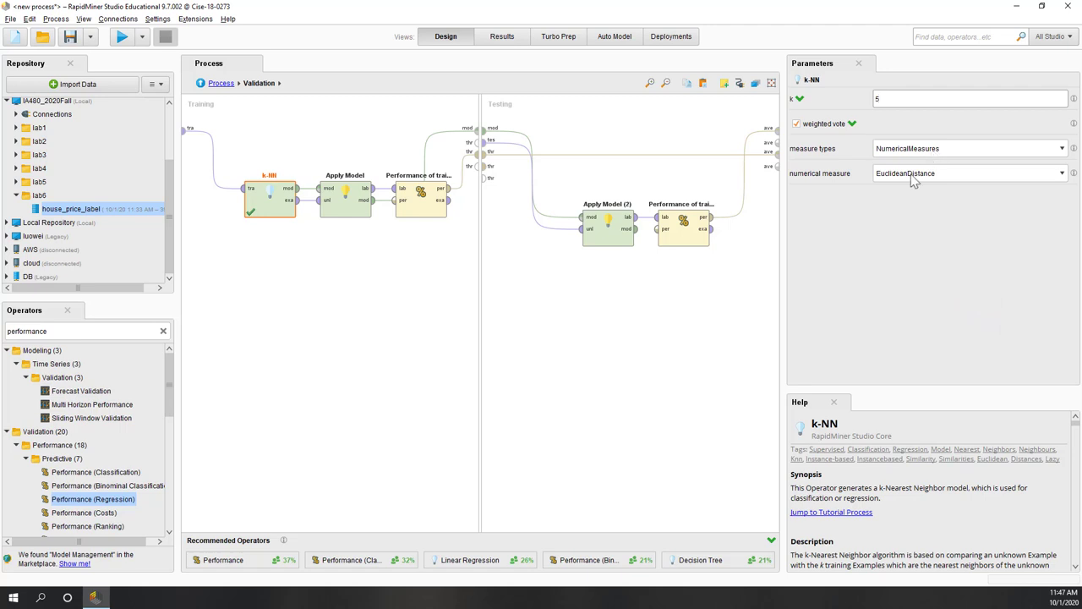
left_click(729, 369)
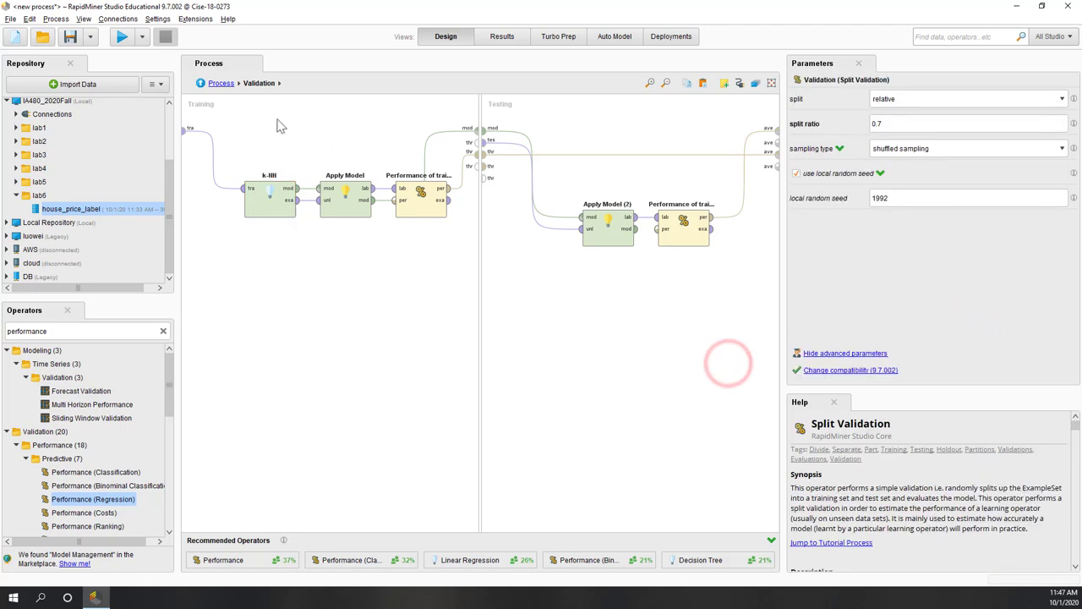
- Connect the Validation operator's model output to the fourth result port of the main process and run the process
left_click(220, 84)
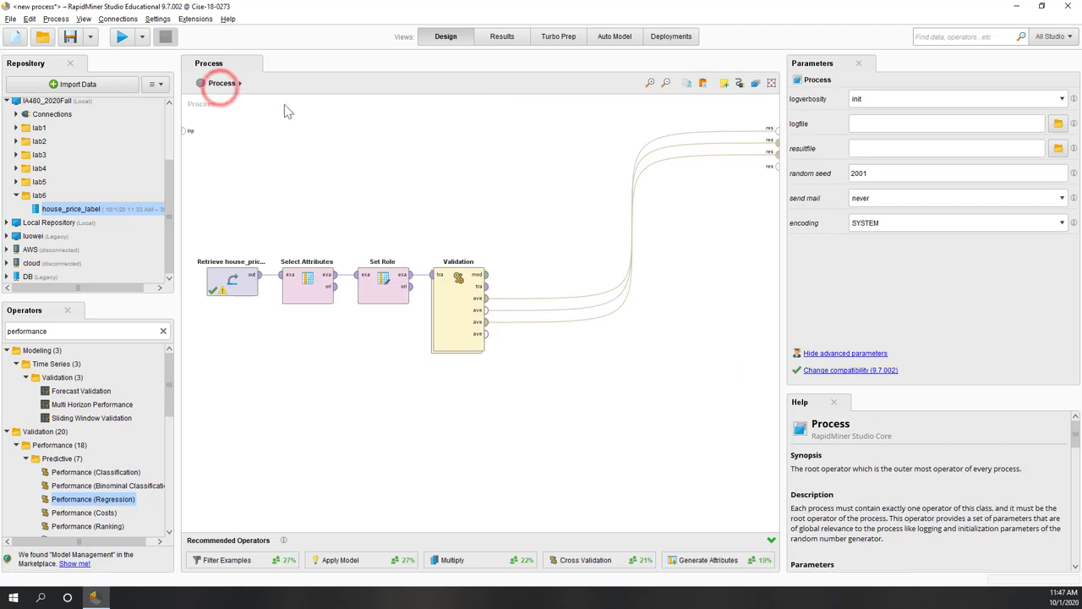
left_click(428, 141)
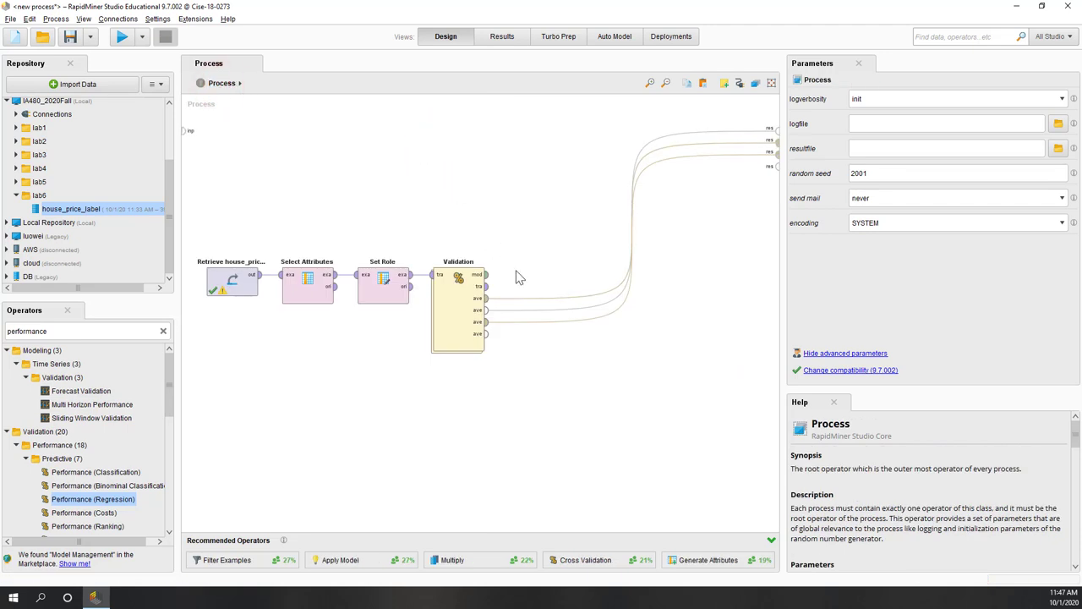
left_click(485, 275)
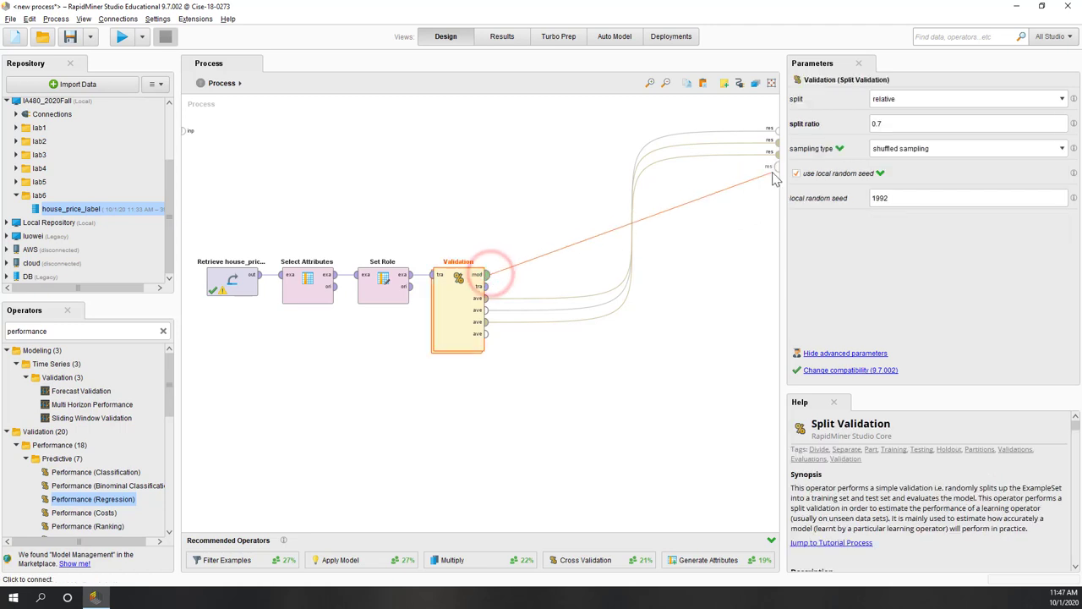
left_click(775, 180)
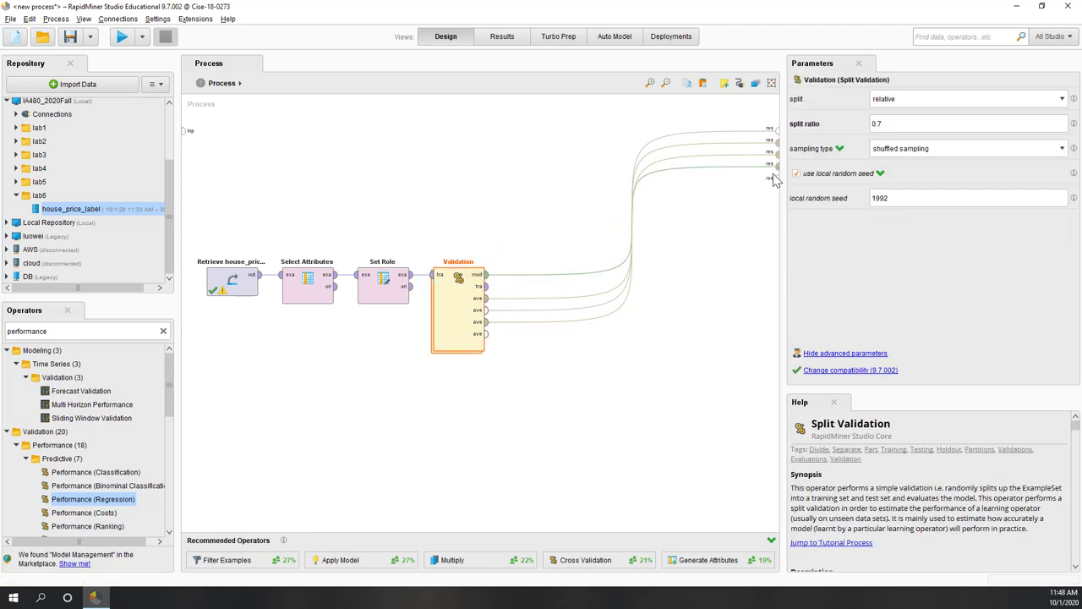
left_click(122, 38)
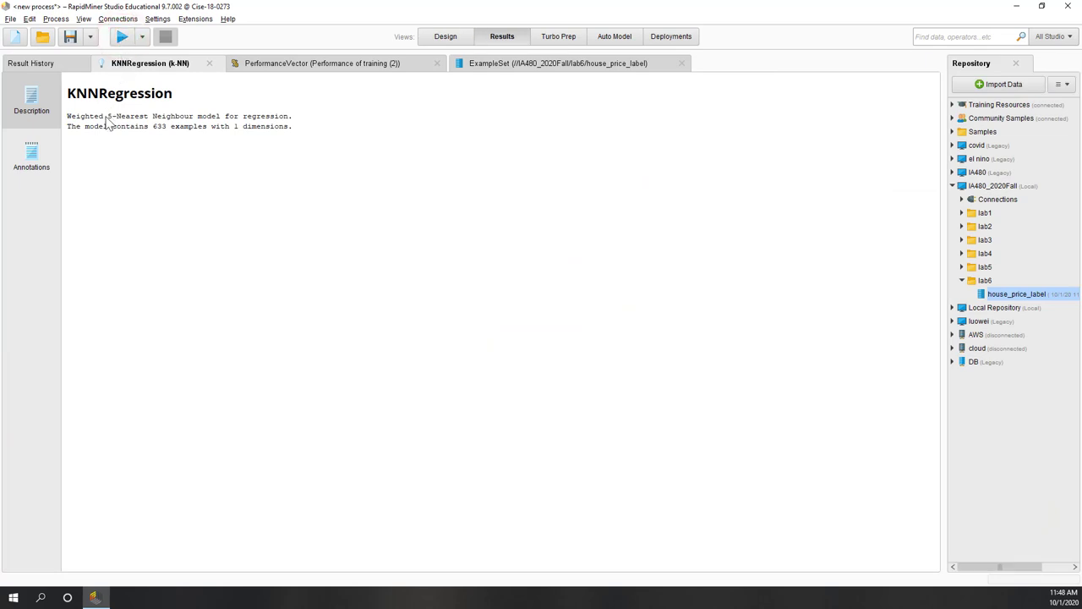
- Examine the k-NN regression model description and the testing performance's root mean squared error and squared correlation
left_click_drag(108, 121, 250, 125)
left_click(128, 169)
left_click_drag(153, 127, 269, 135)
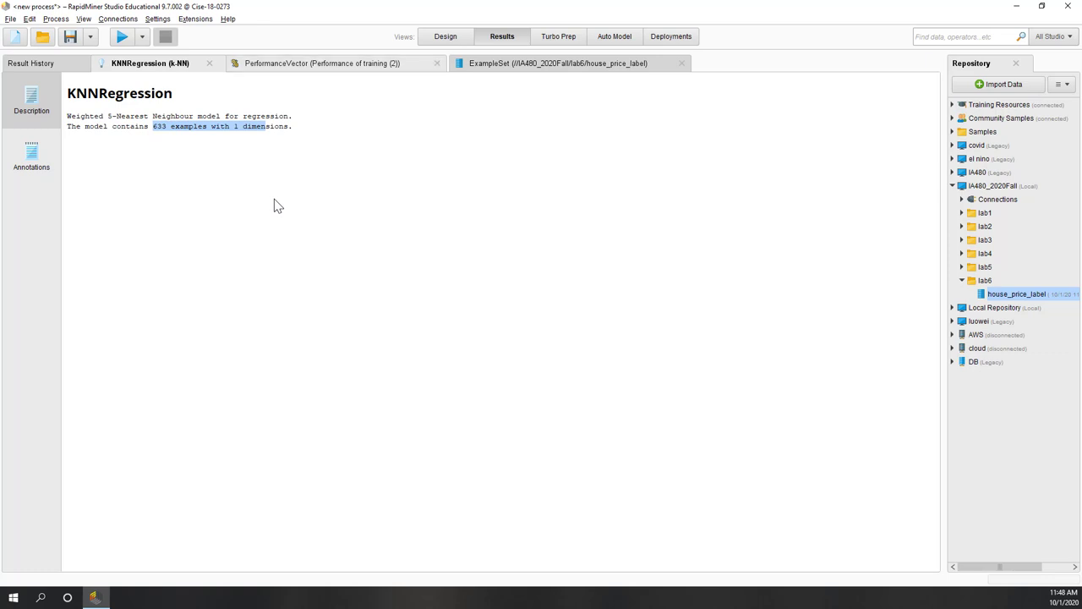
left_click(367, 68)
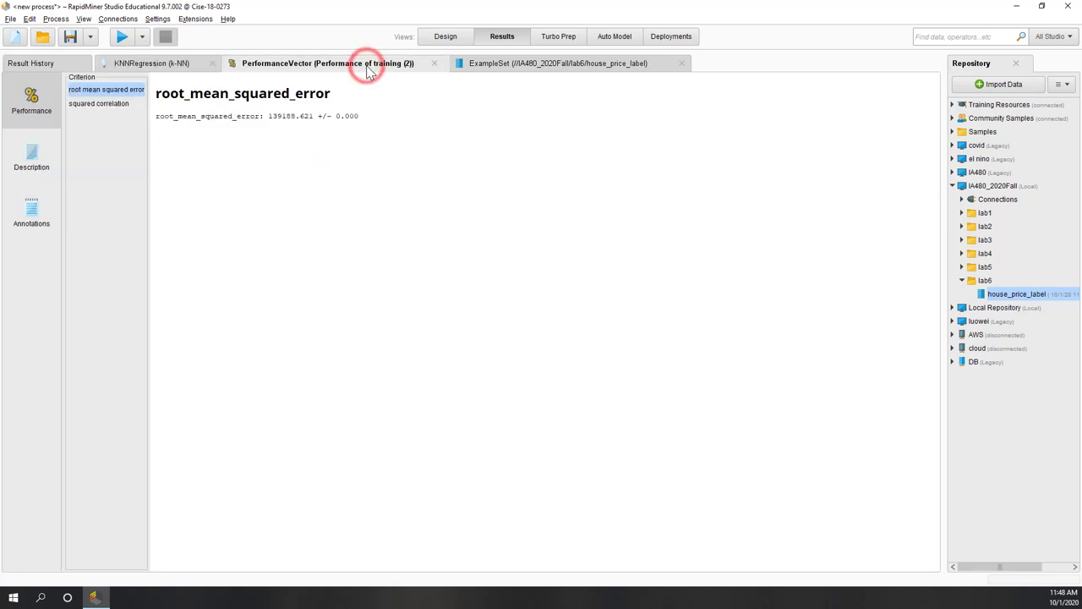
left_click(119, 105)
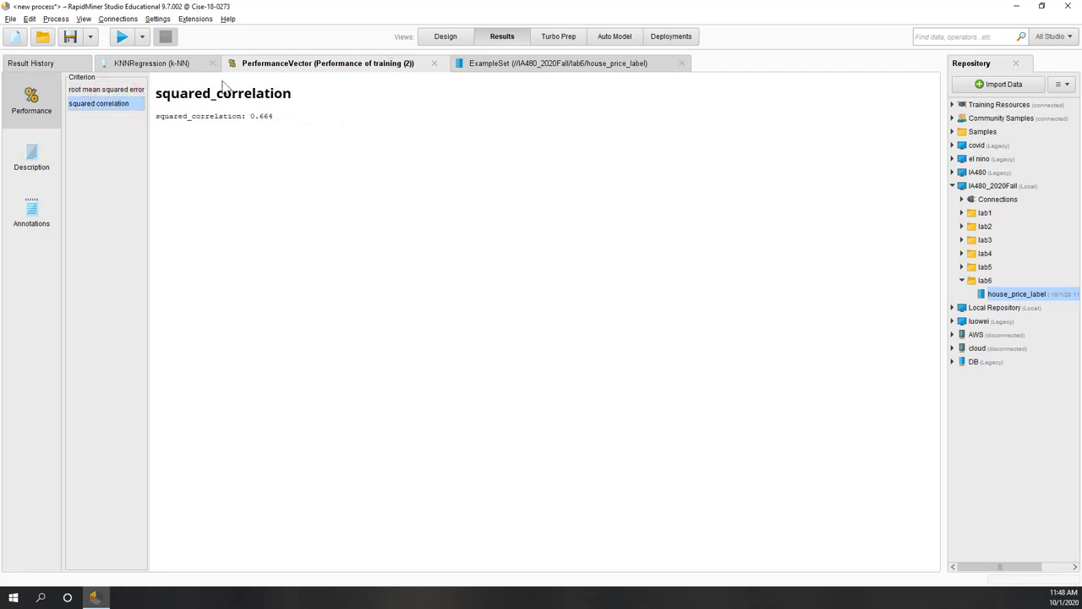
- Inside Validation, reroute the Testing side's first thr port from the third to the second ave port, and rerun the main process
left_click(441, 39)
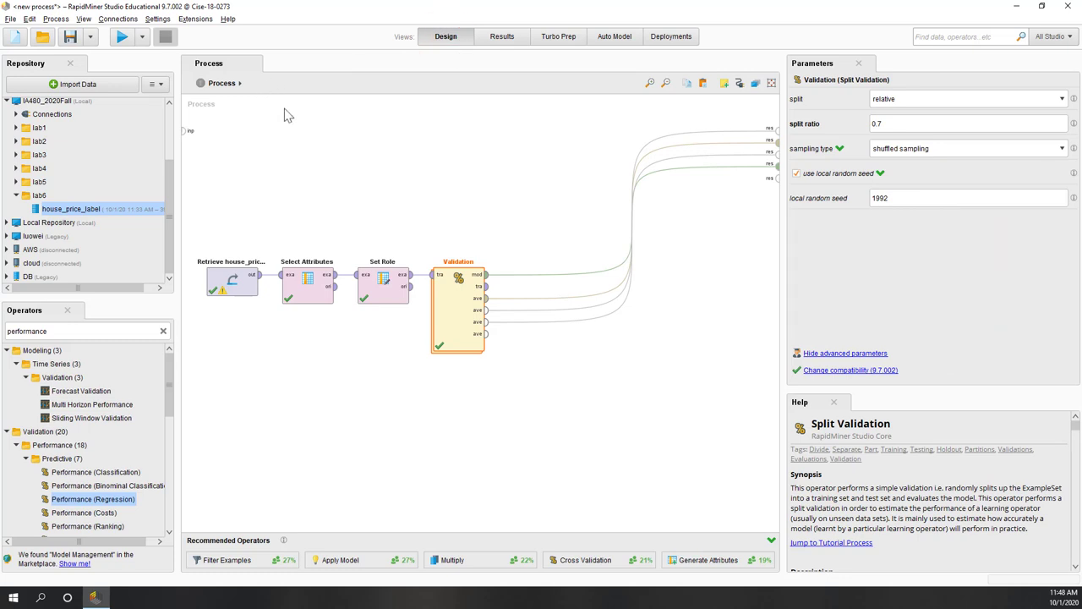
double_click(459, 313)
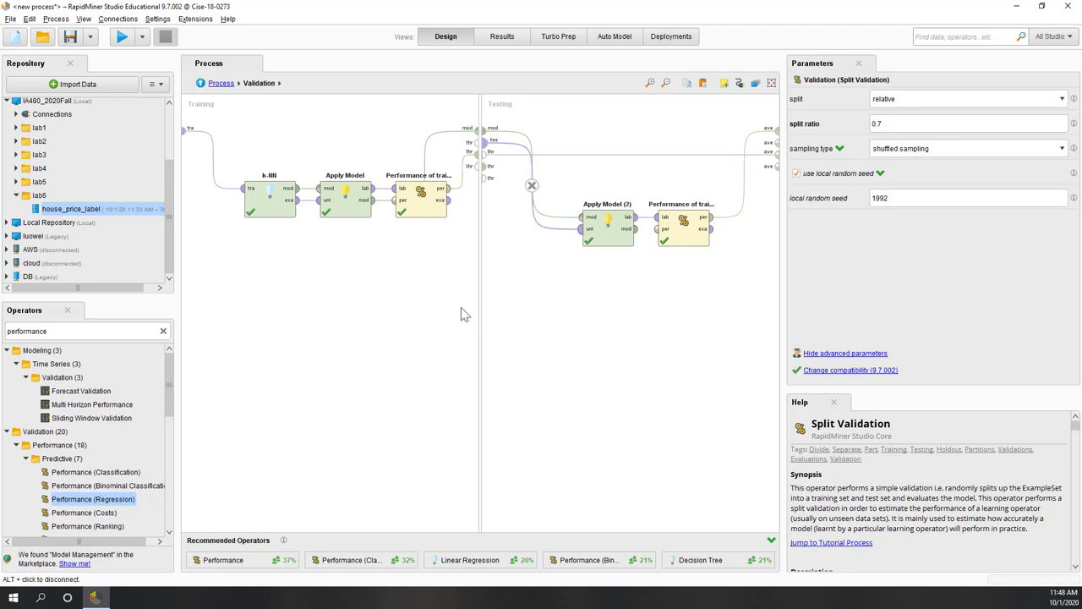
left_click(629, 156)
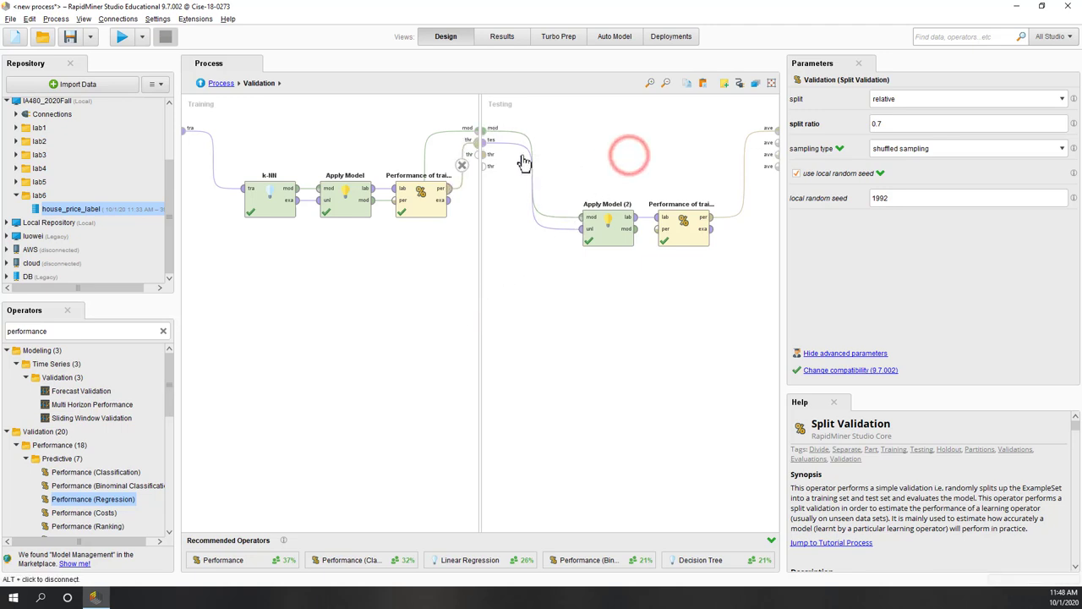
left_click(488, 154)
left_click(777, 140)
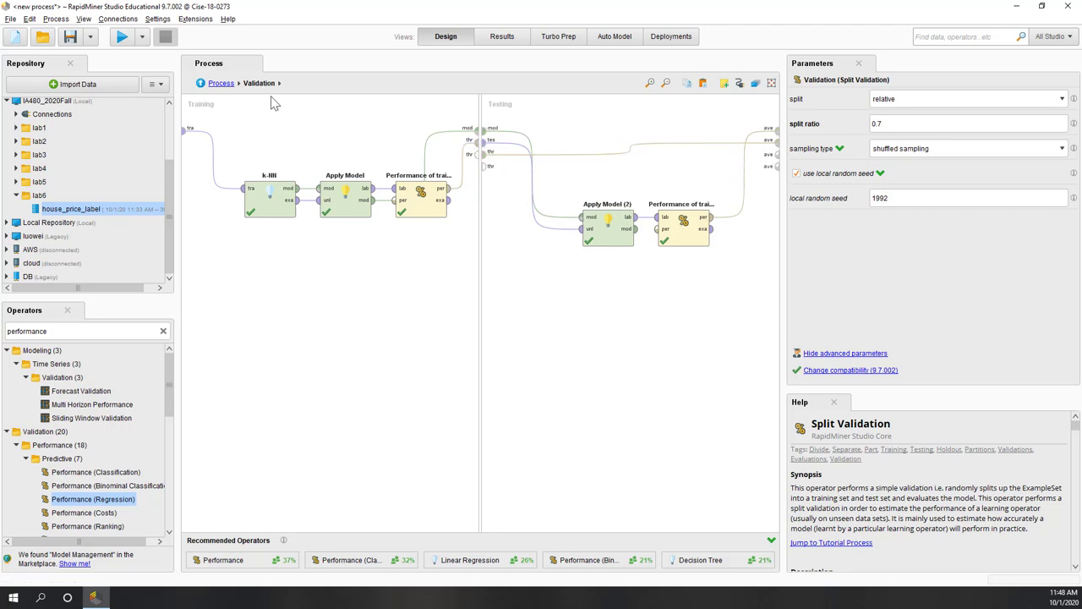
left_click(222, 83)
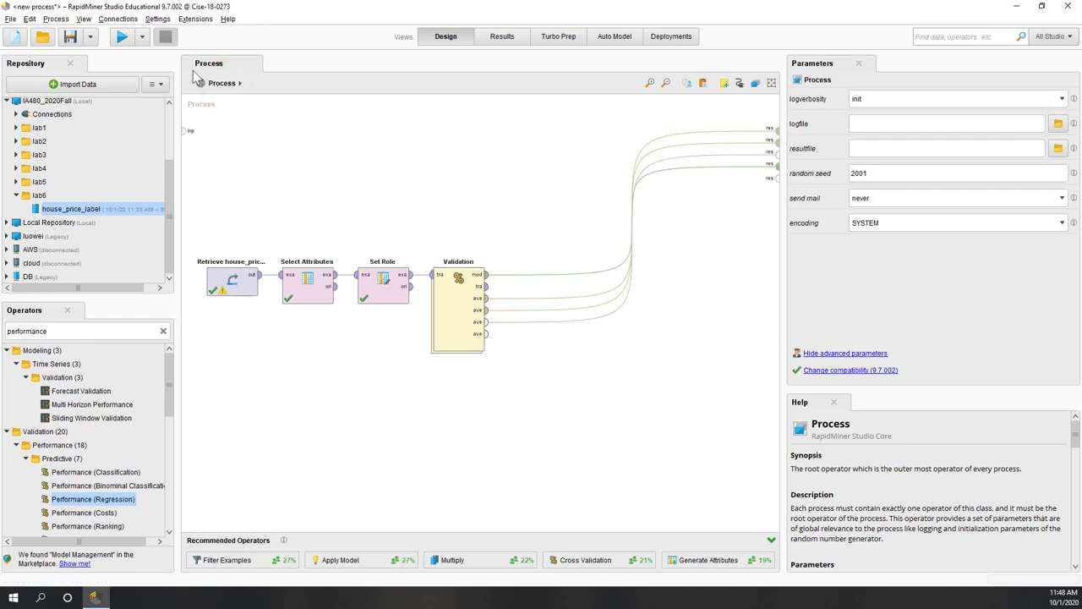
left_click(124, 38)
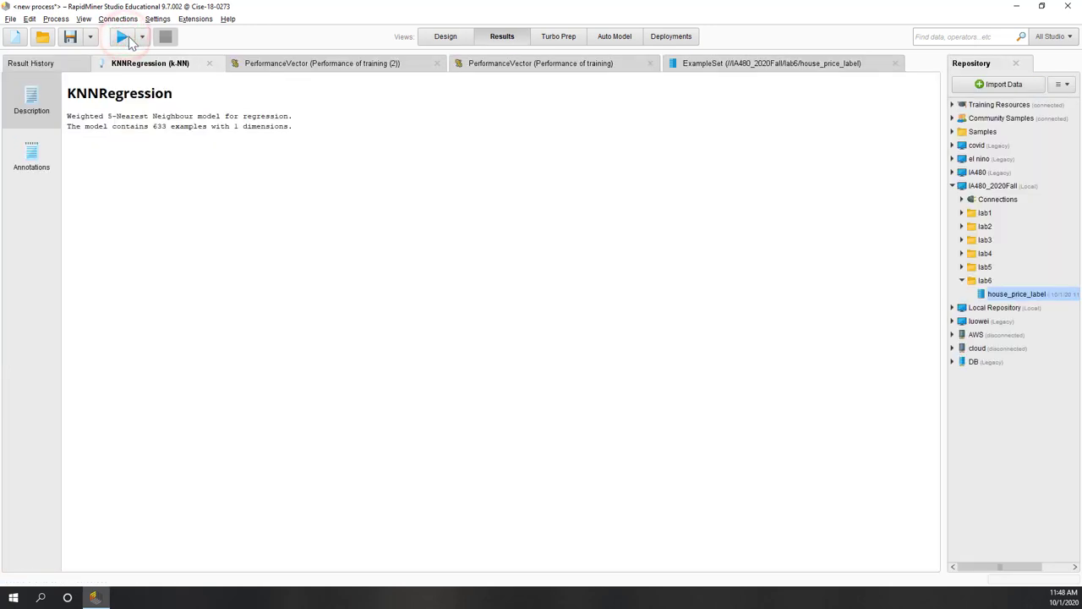
- Check the squared correlation of the testing performance and the root mean squared error of the training performance
left_click(300, 68)
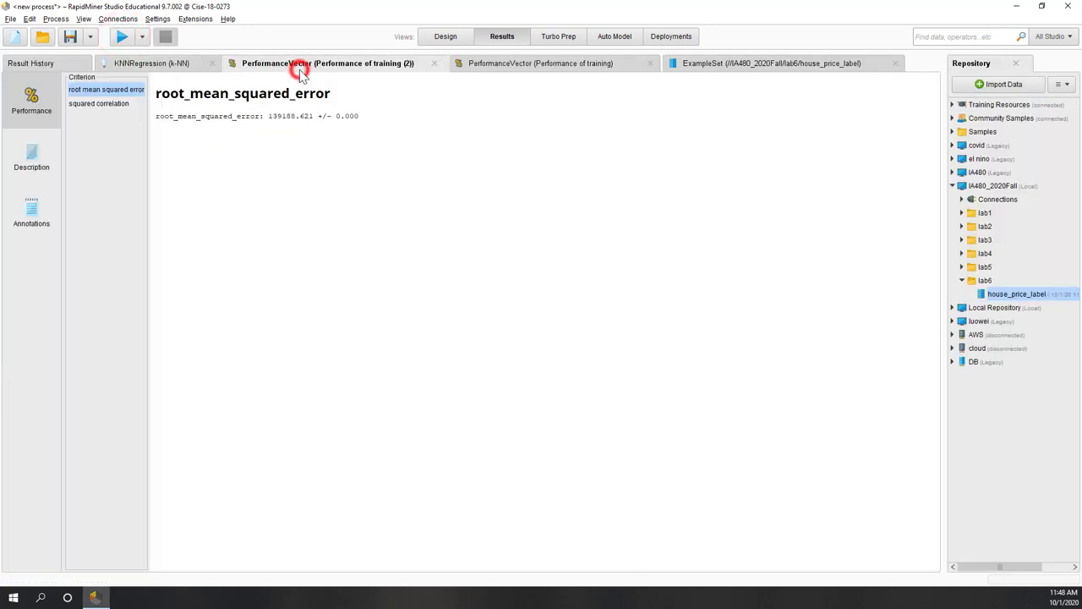
left_click(114, 103)
double_click(279, 115)
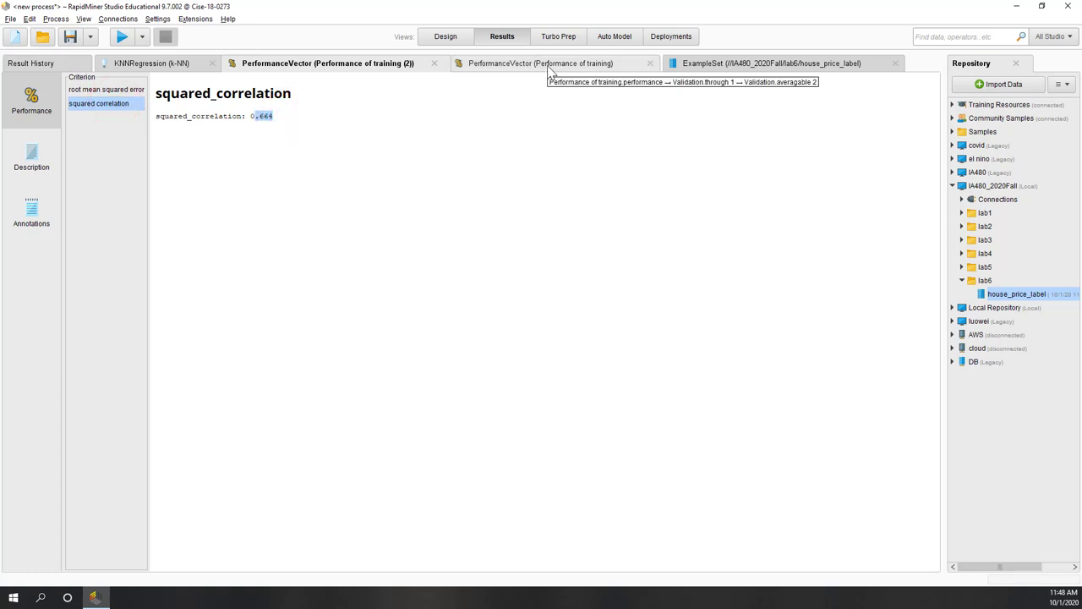
left_click(584, 67)
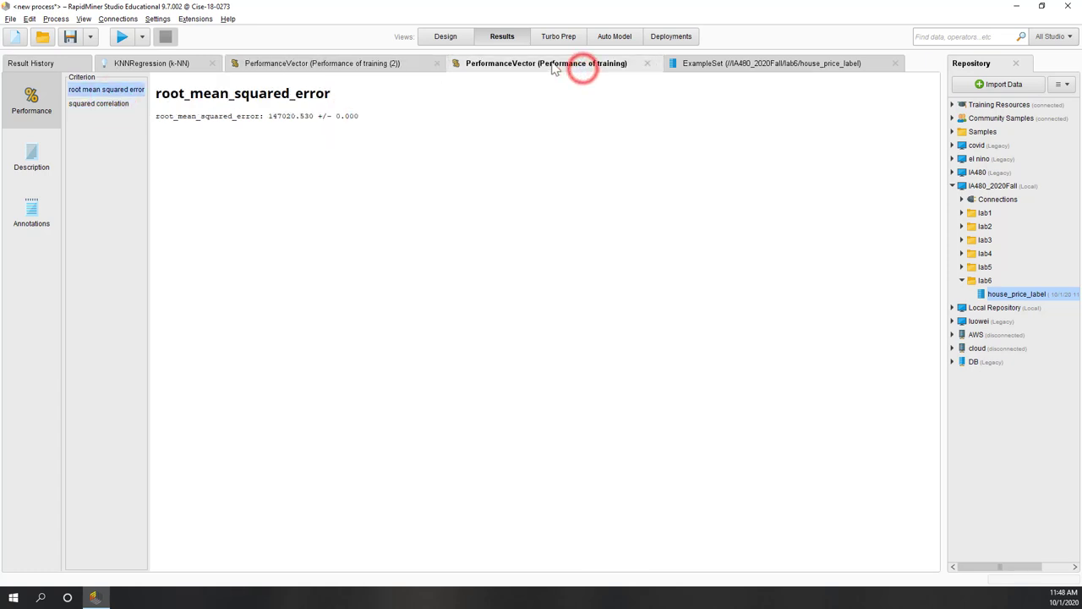
- Rename the Performance operator on Validation's Testing side as Performance of testing
left_click(448, 38)
double_click(457, 303)
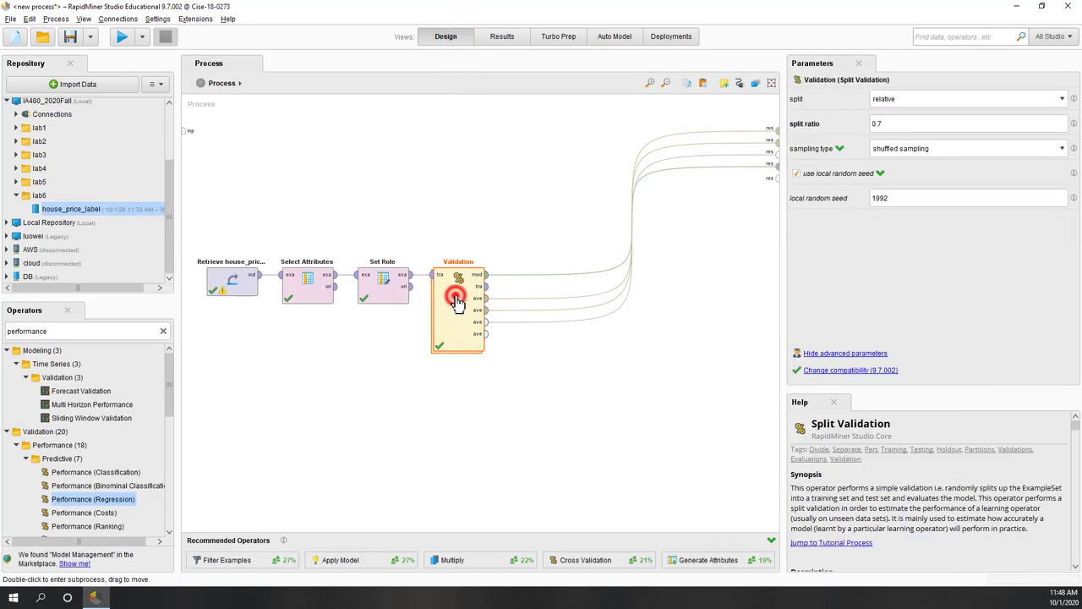
double_click(681, 204)
left_click(700, 203)
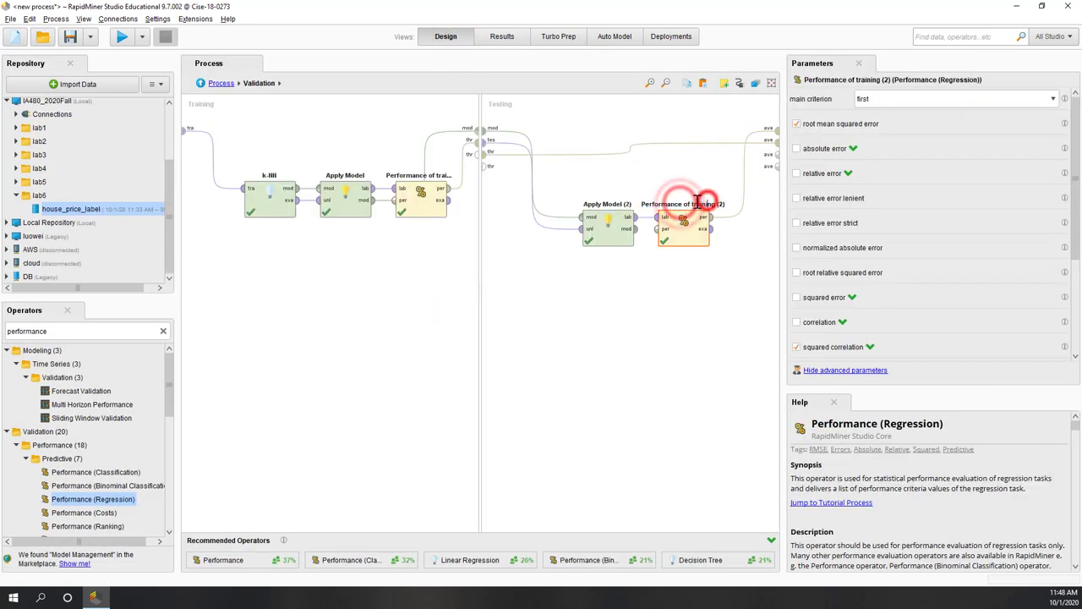
key("Delete")
key("Delete")
key("Delete")
key("Delete")
key("Delete")
key("Delete")
key("Delete")
key("Delete")
key("Delete")
key("Delete")
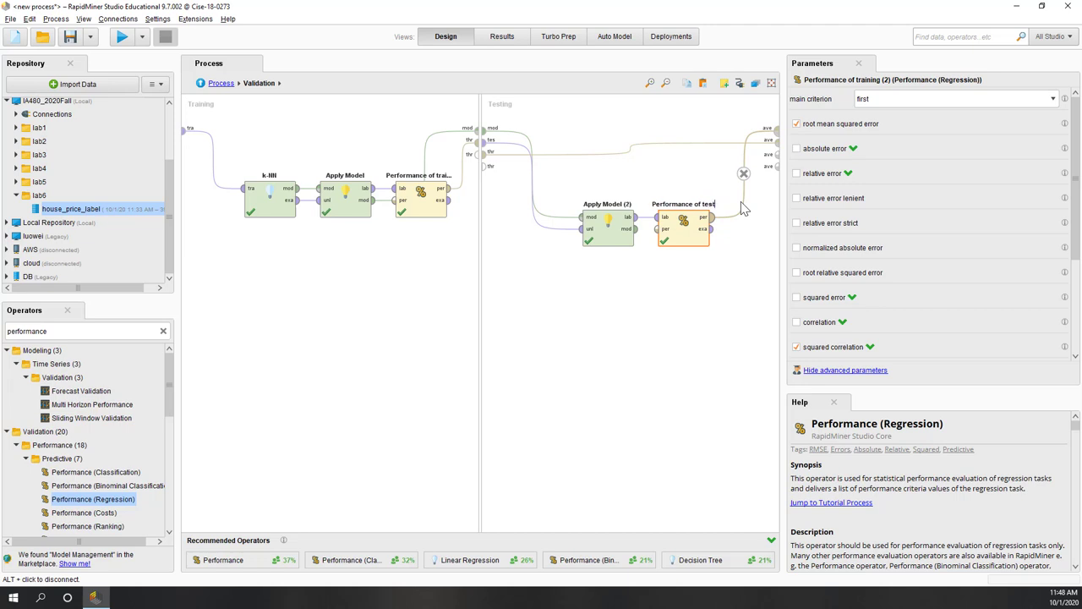
key("Return")
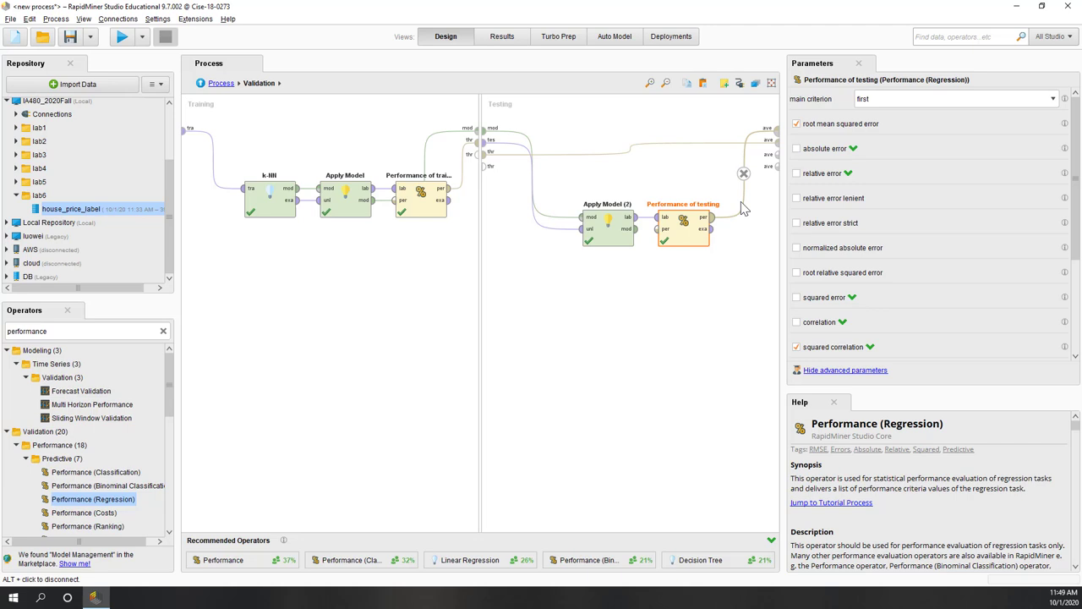
- Review the training and testing Performance operators, and run the process again from the main process level
left_click(427, 219)
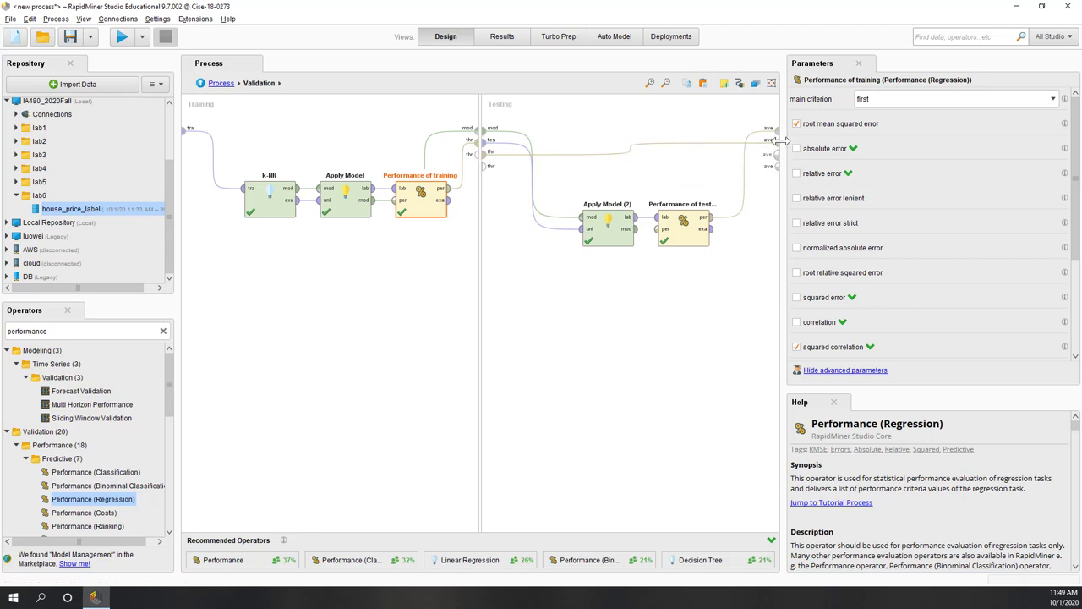
left_click(692, 237)
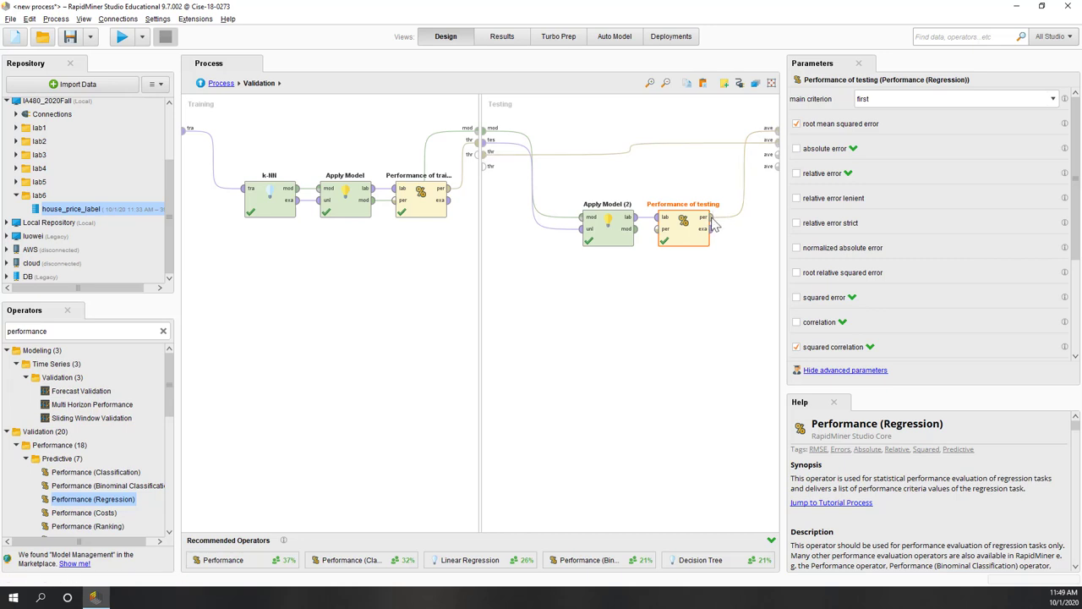
left_click(216, 84)
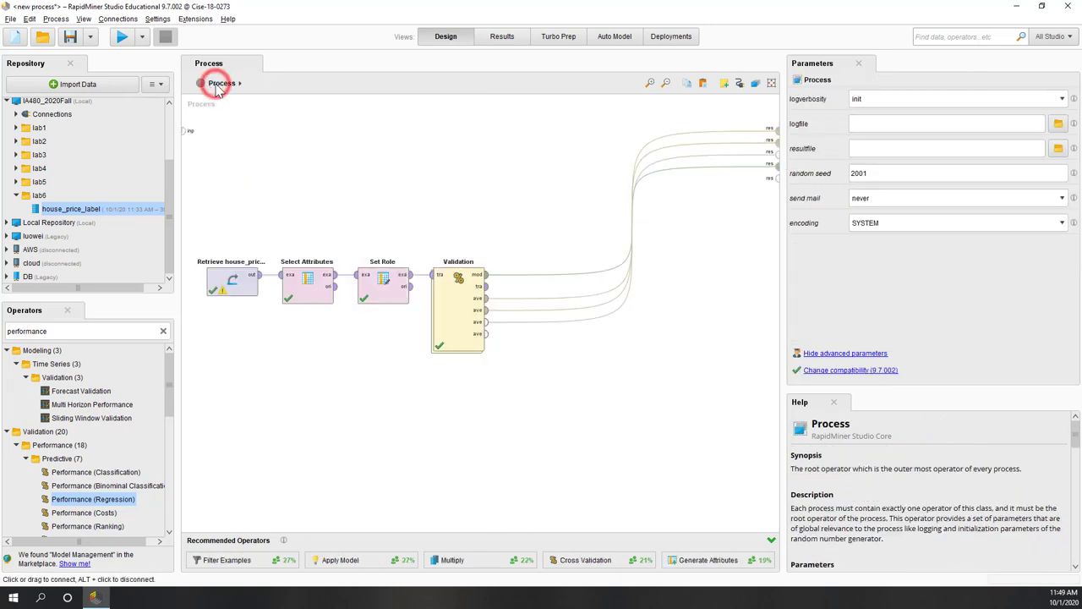
left_click(122, 38)
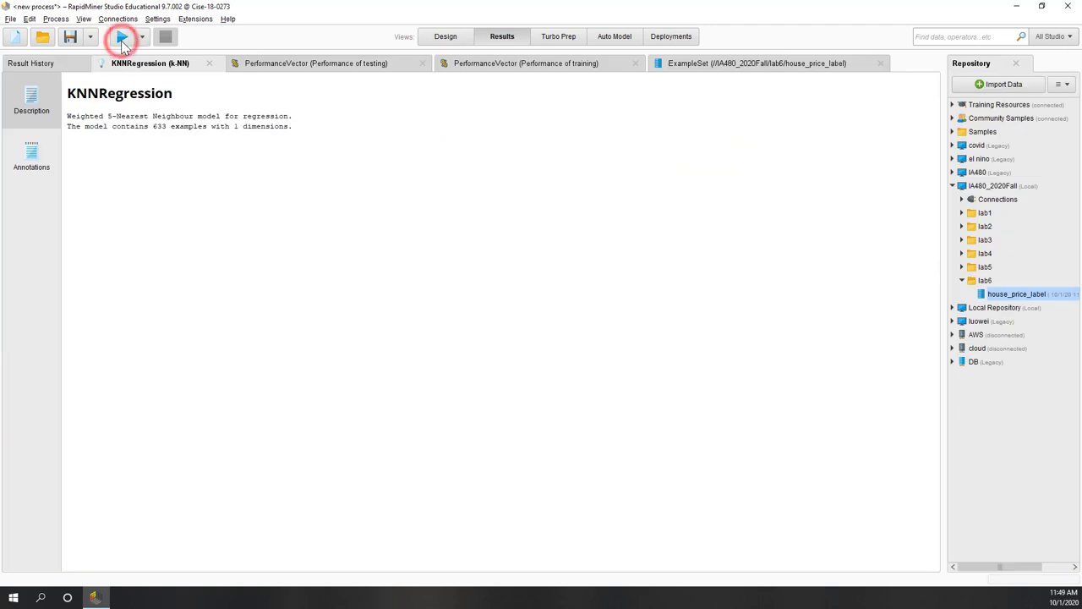
- Compare the squared correlation of the testing performance with that of the training performance
left_click(278, 64)
left_click(100, 103)
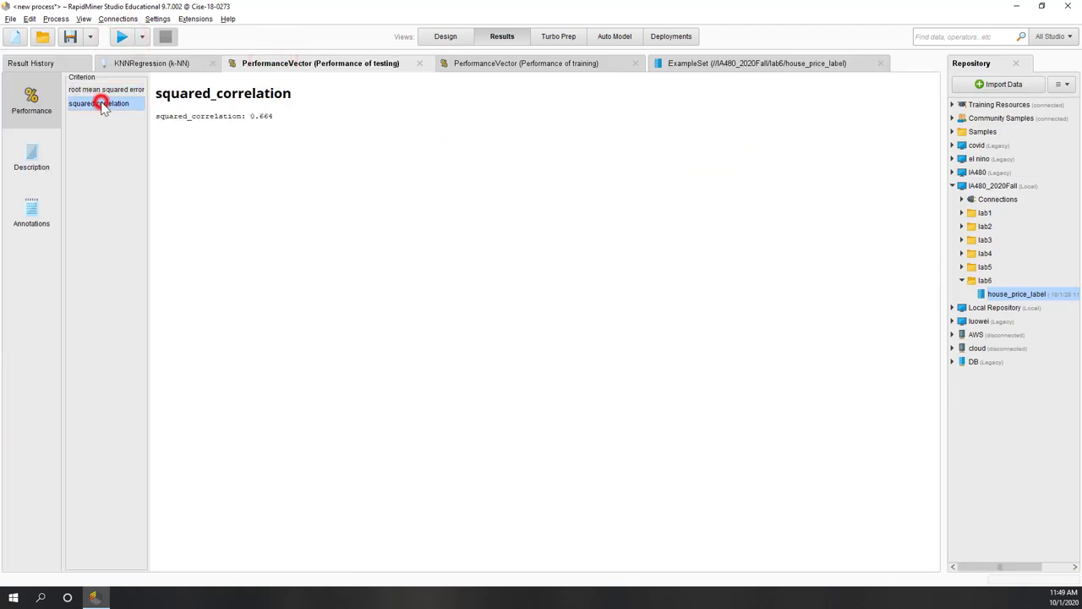
left_click_drag(273, 117, 210, 118)
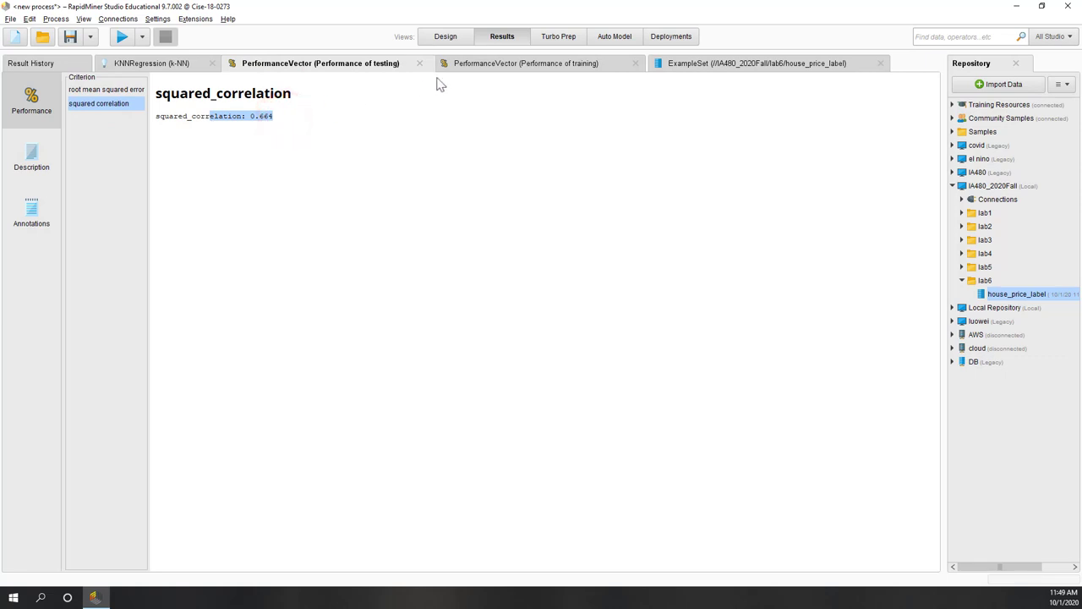
left_click(519, 66)
left_click(108, 103)
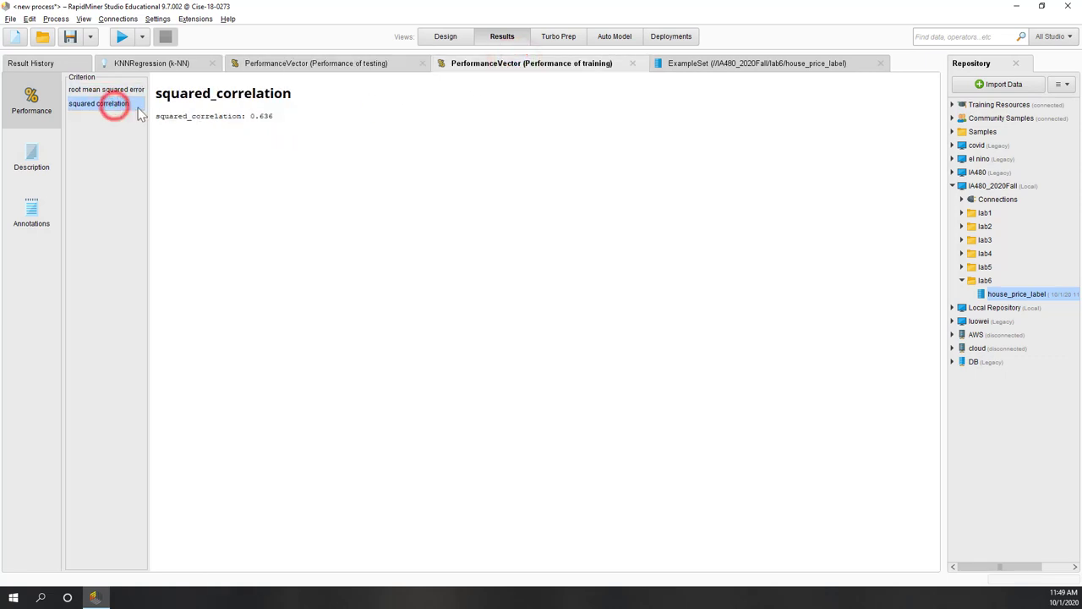
left_click_drag(275, 117, 233, 119)
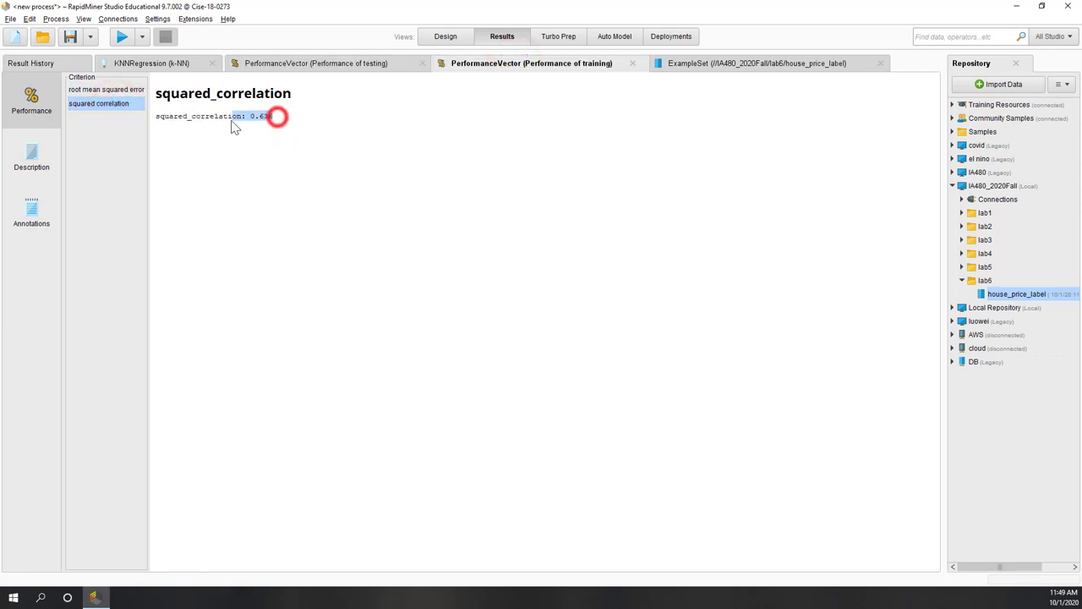
left_click(343, 67)
left_click(495, 69)
left_click(372, 73)
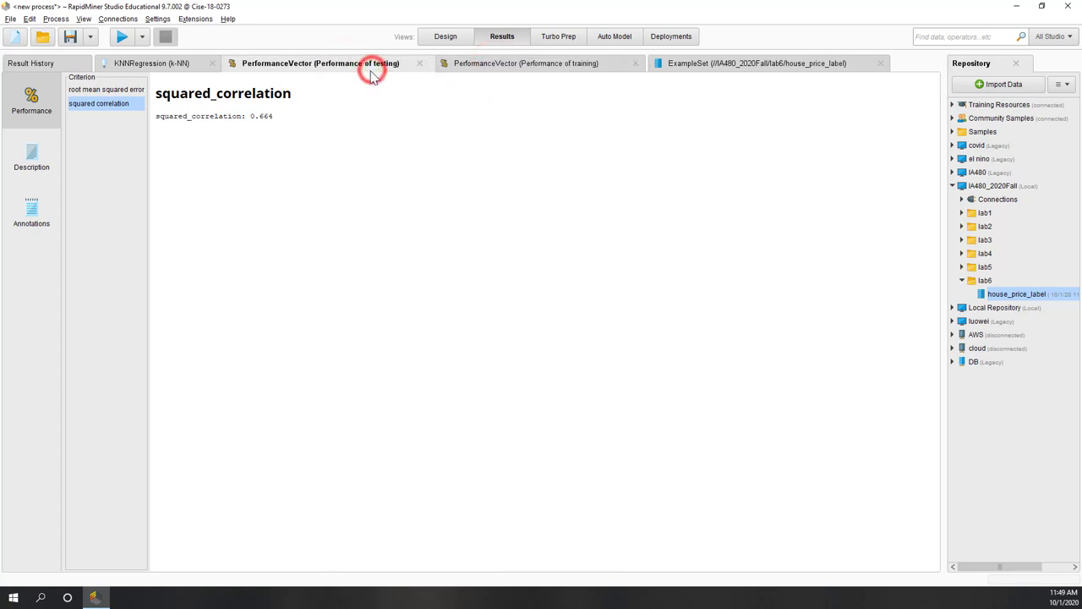
left_click_drag(279, 120, 250, 125)
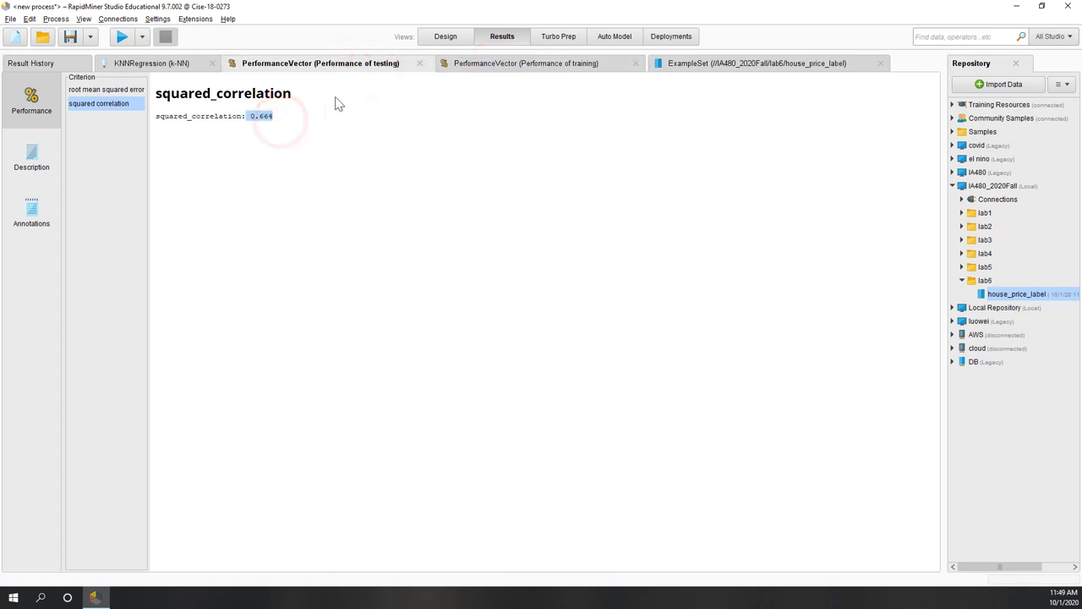
left_click(465, 68)
left_click(341, 66)
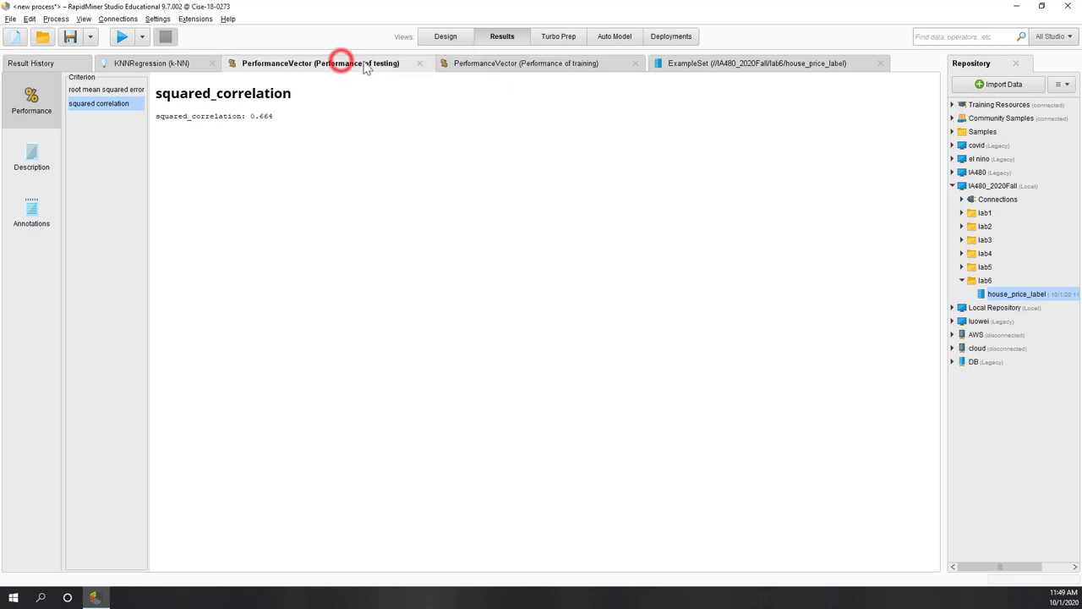
left_click(497, 67)
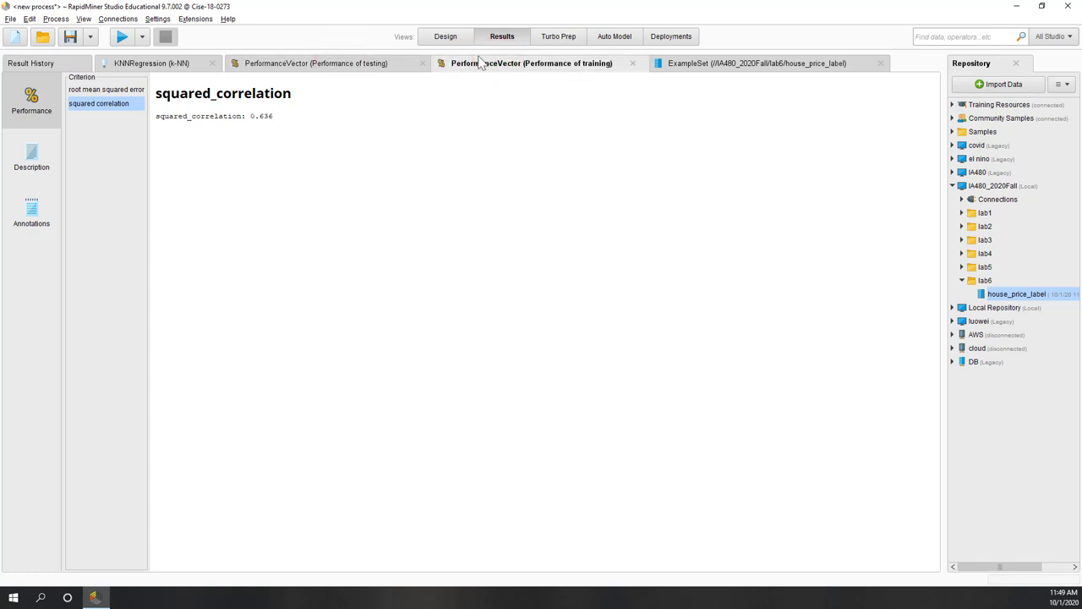
- Set k to 2 in the k-NN operator inside Validation and run the process
left_click(440, 39)
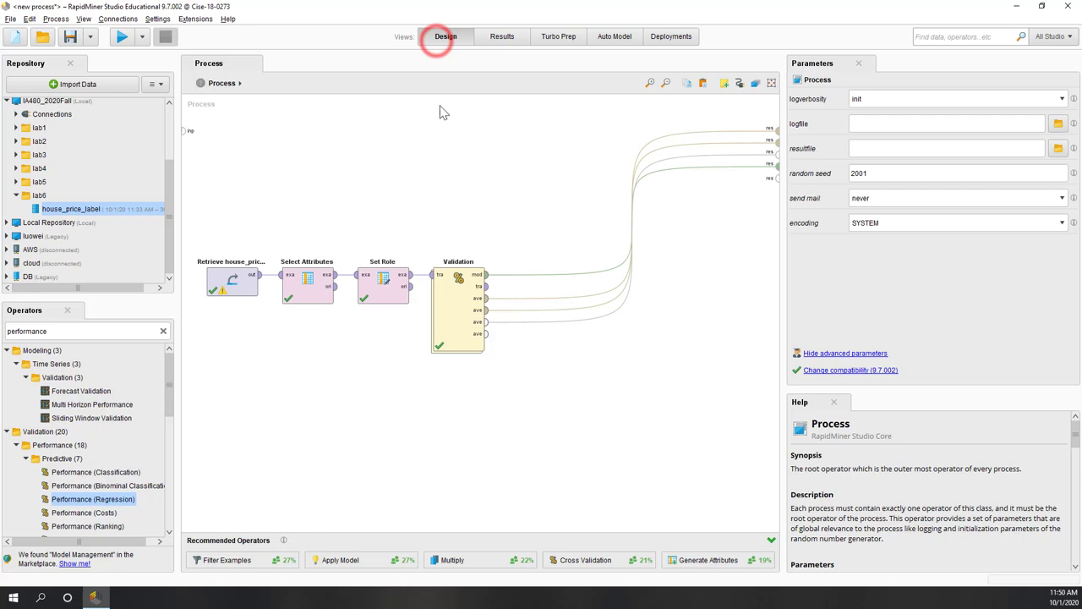
double_click(449, 304)
left_click(279, 201)
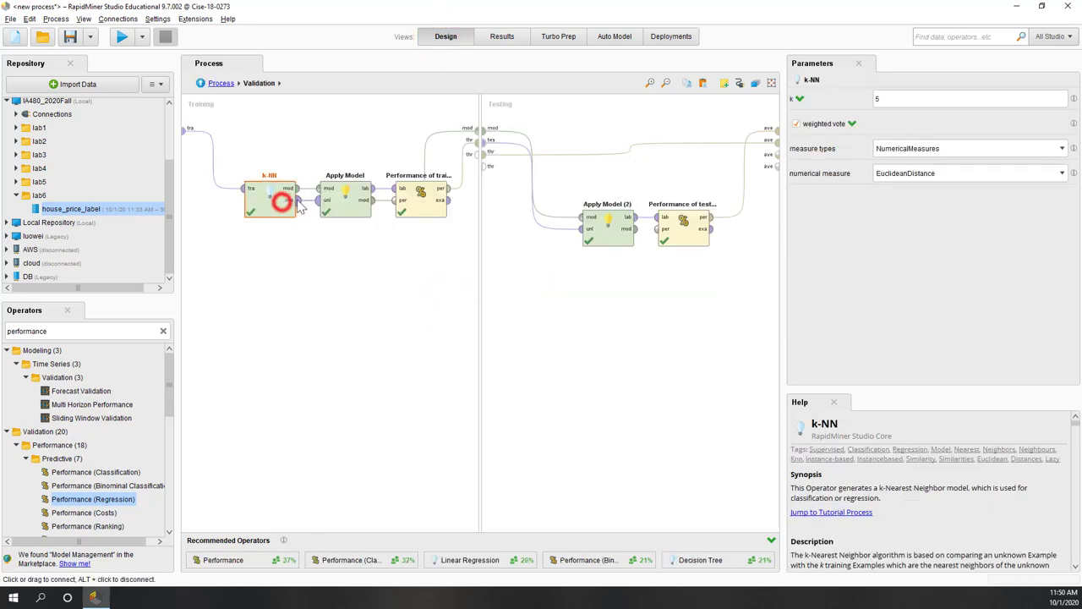
left_click(893, 99)
left_click_drag(873, 99, 862, 98)
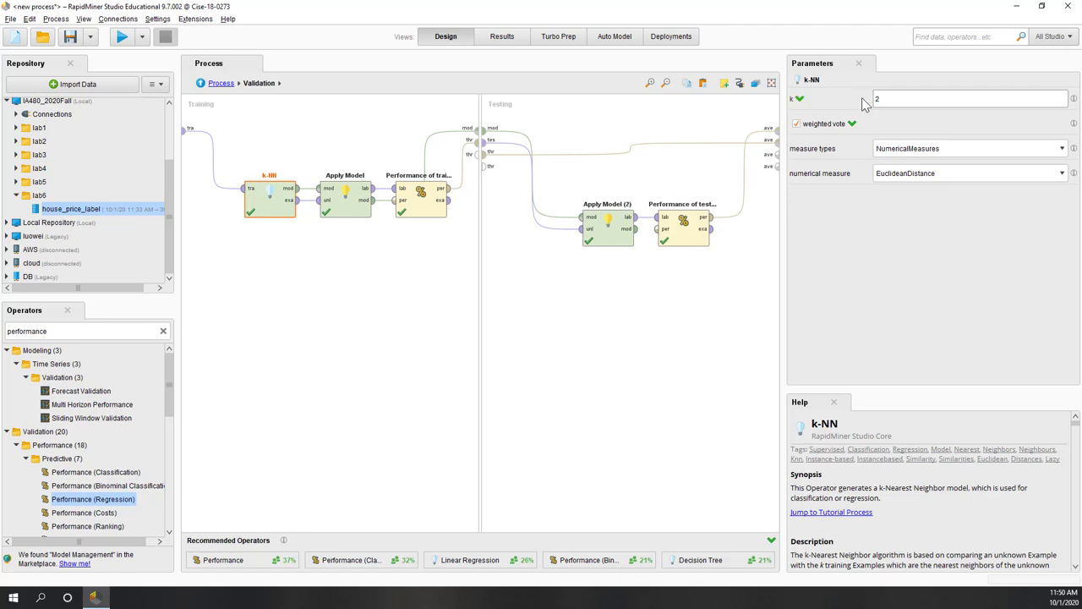
left_click(653, 365)
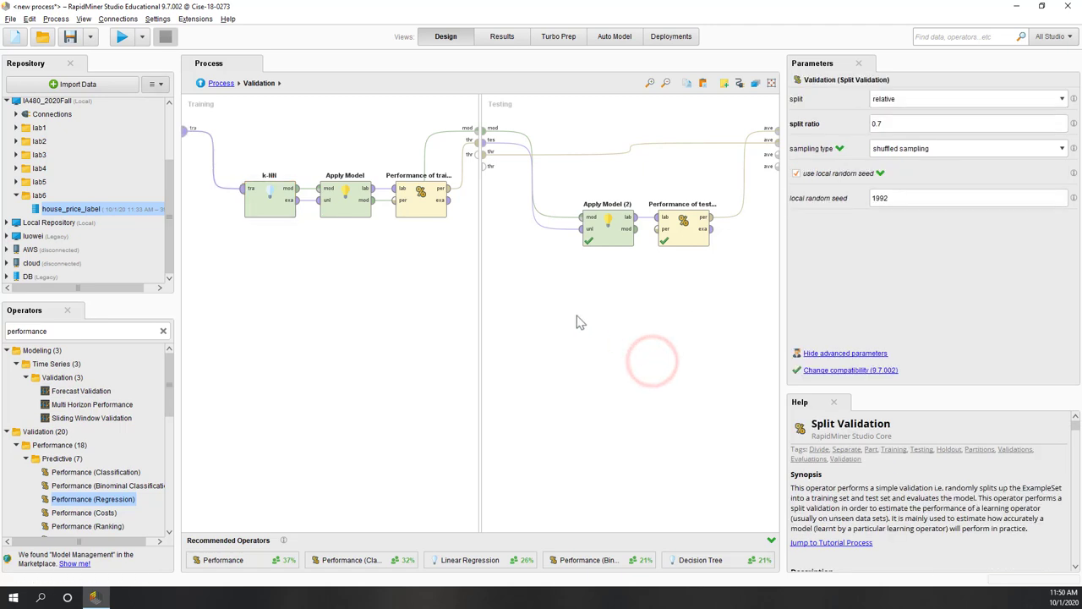
left_click(122, 37)
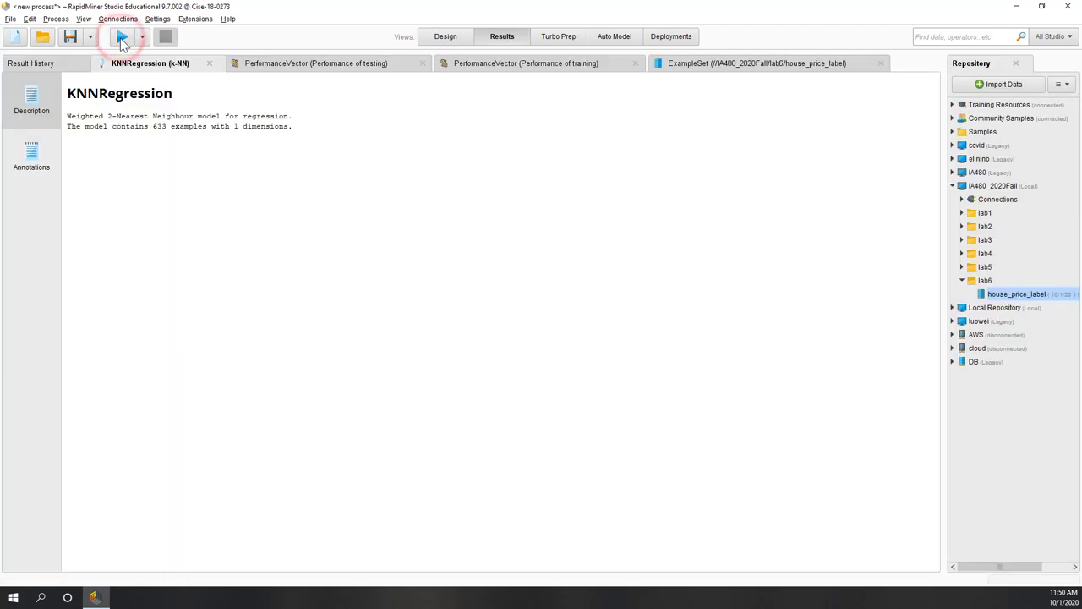
- Check the 2-nearest-neighbour model description, and compare the squared correlation of the testing performance with that of the training performance
left_click_drag(146, 119, 107, 118)
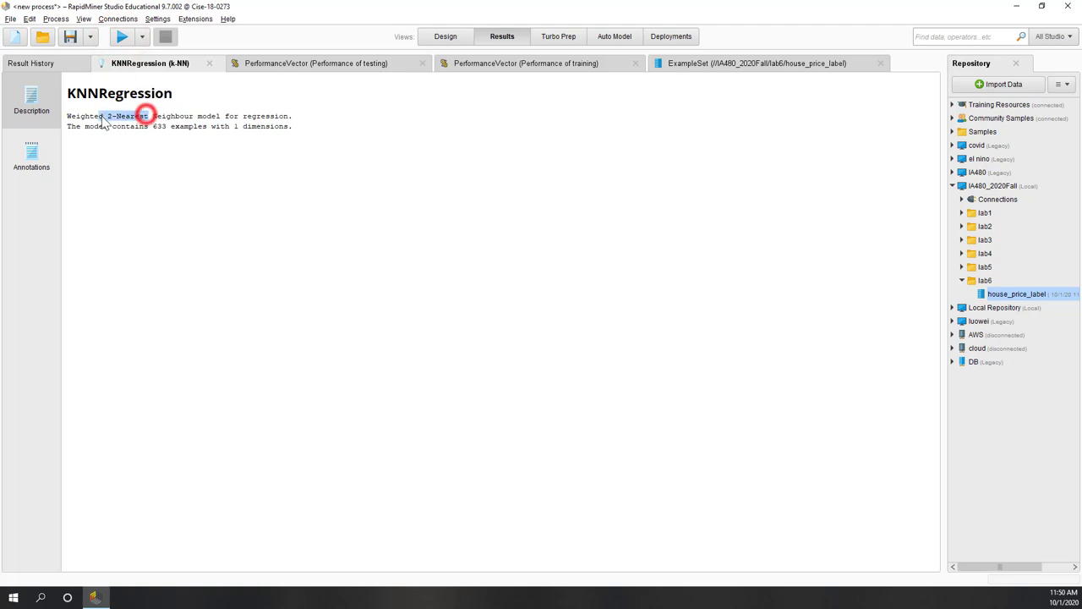
left_click(318, 64)
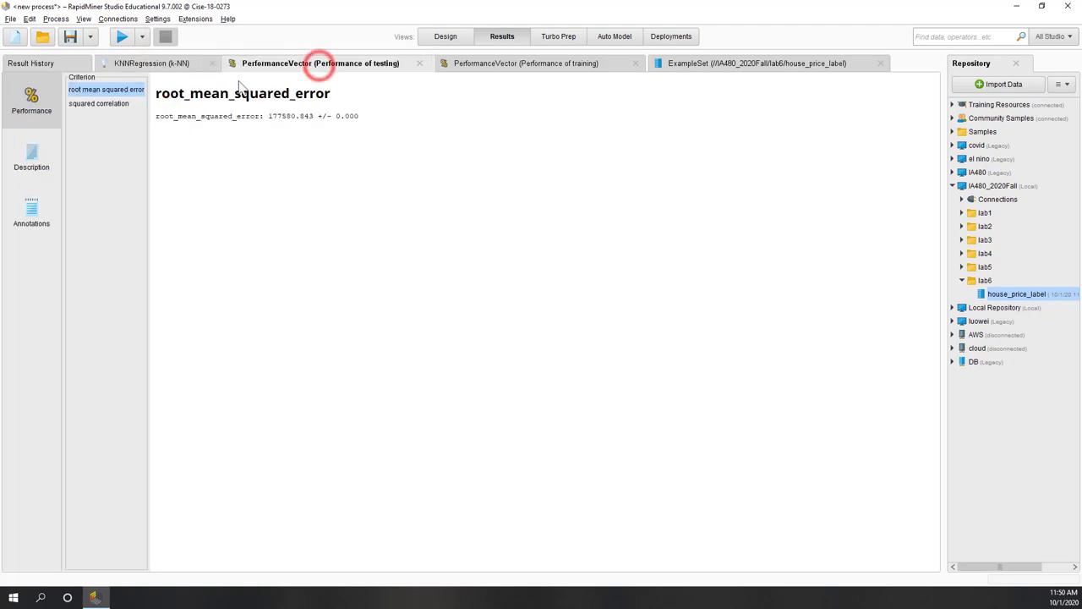
left_click(106, 105)
left_click(269, 120)
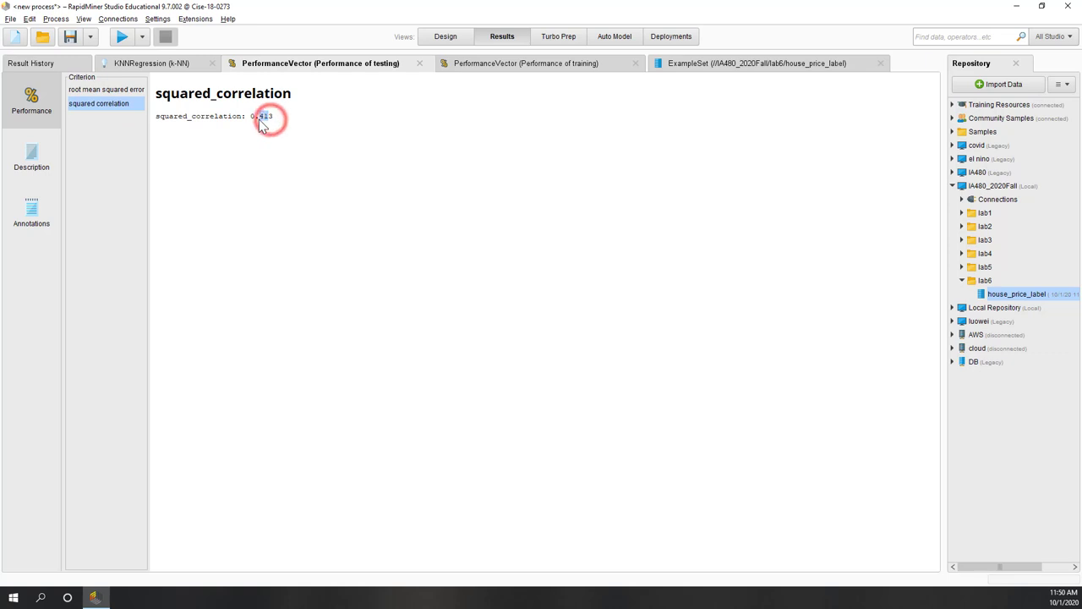
left_click(485, 66)
left_click(108, 104)
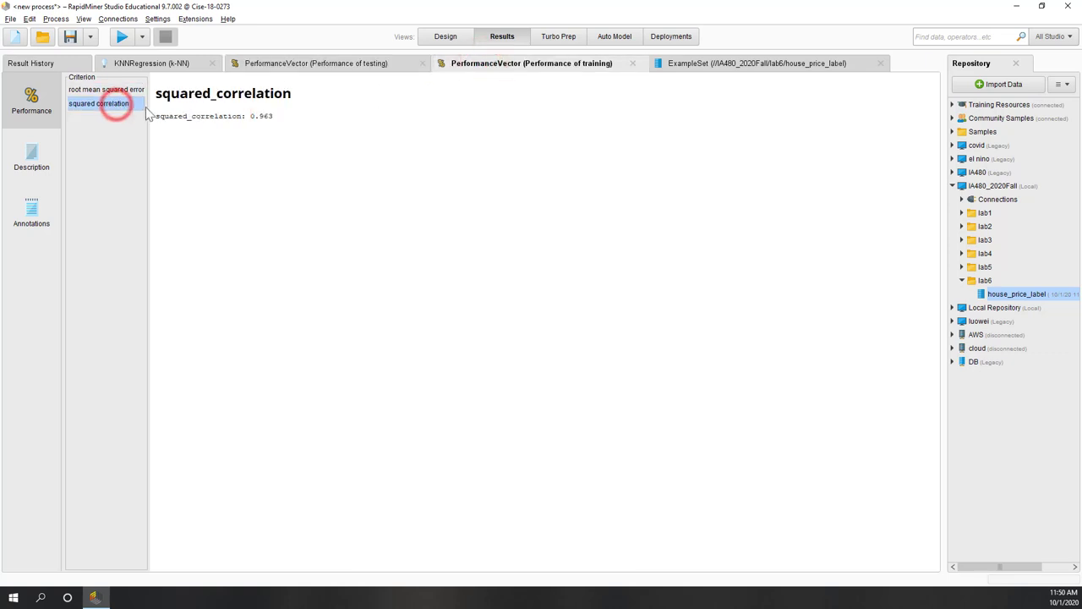
double_click(271, 116)
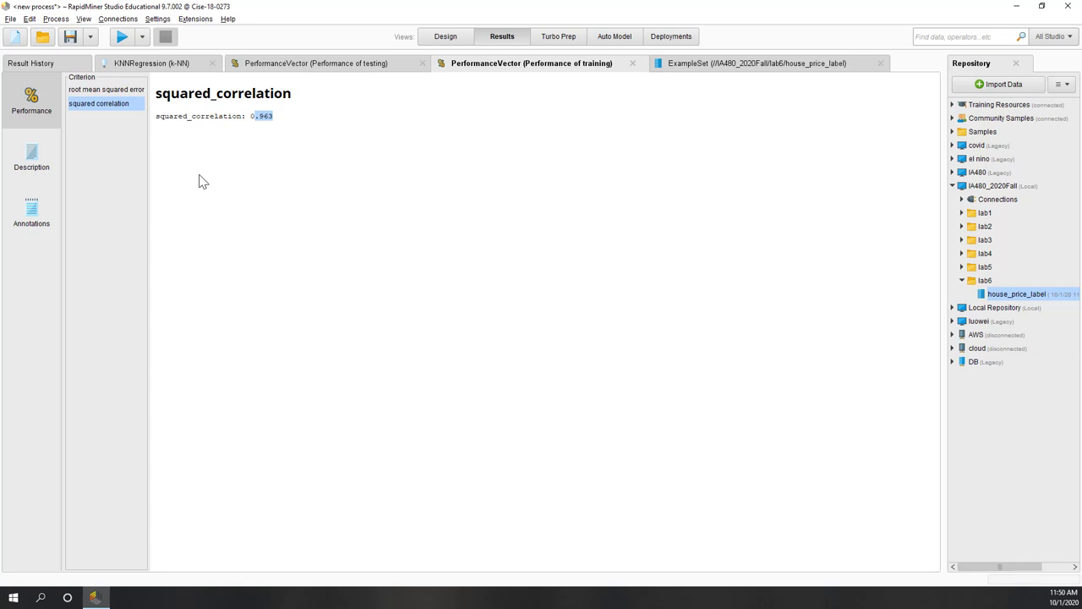
left_click(309, 63)
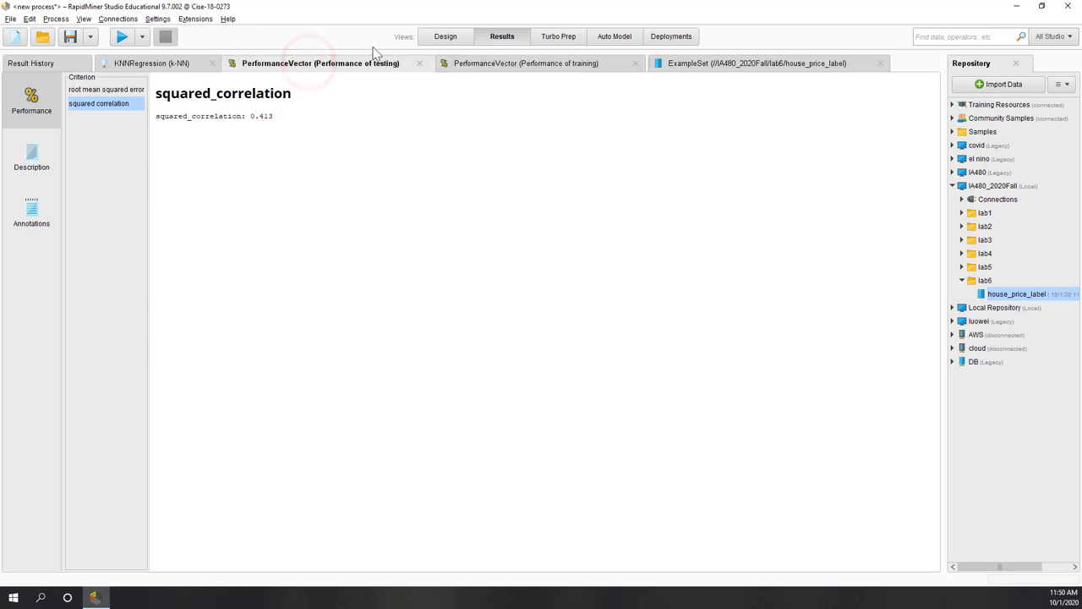
- Add house_type to the attribute subset of the Select Attributes operator in the main process
left_click(441, 36)
left_click(308, 329)
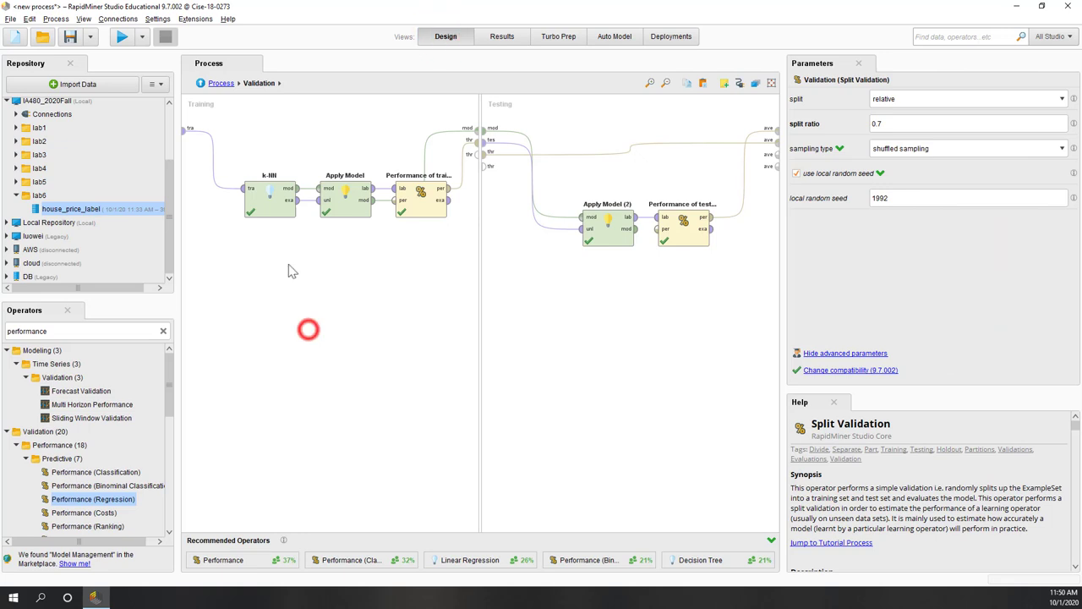
left_click(273, 217)
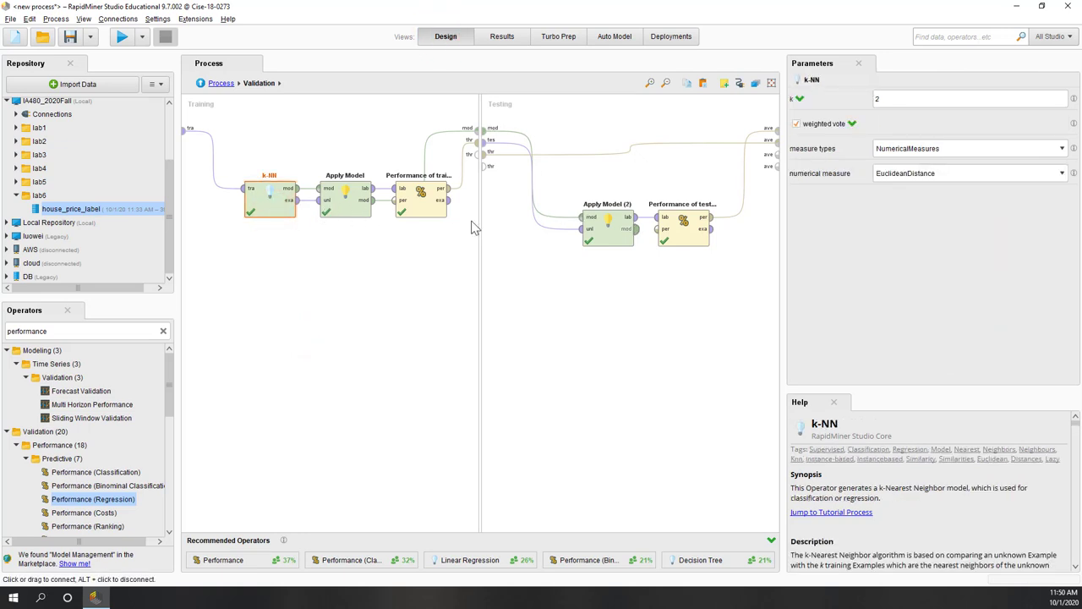
left_click(391, 360)
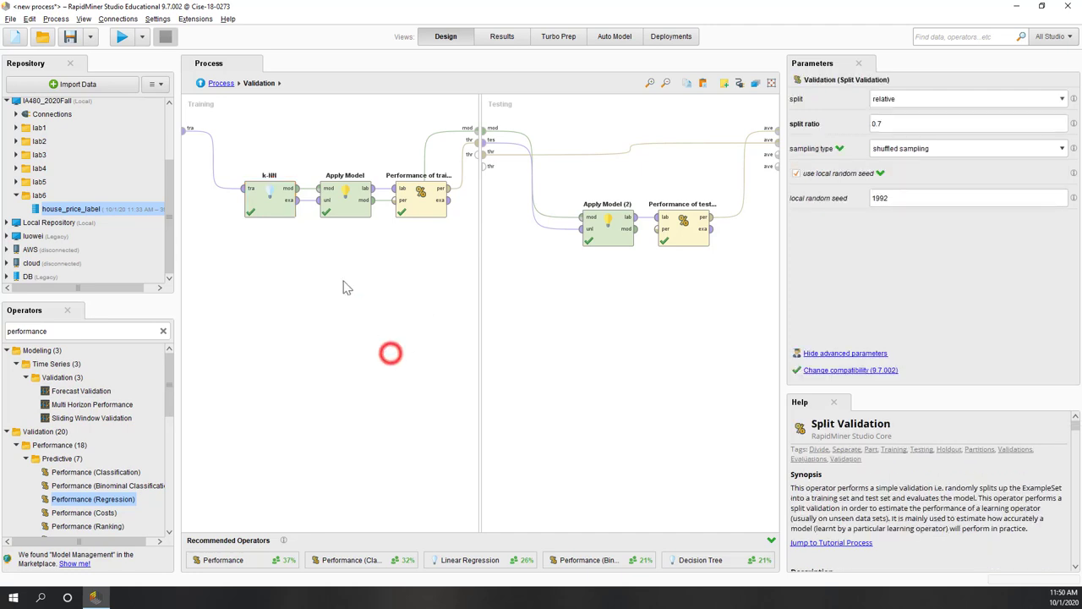
left_click(219, 84)
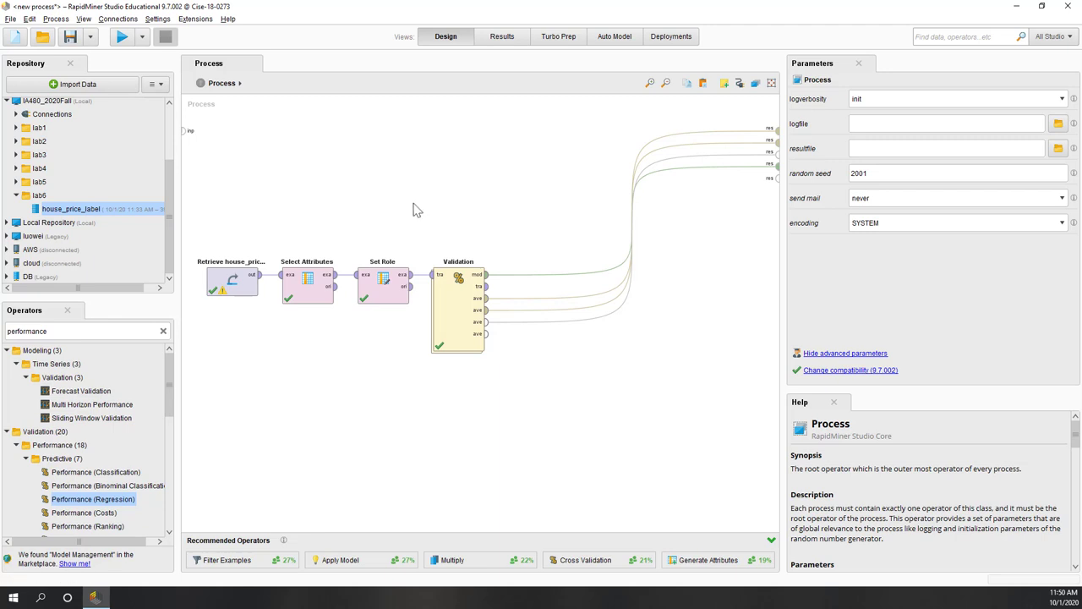
left_click(307, 290)
left_click(933, 124)
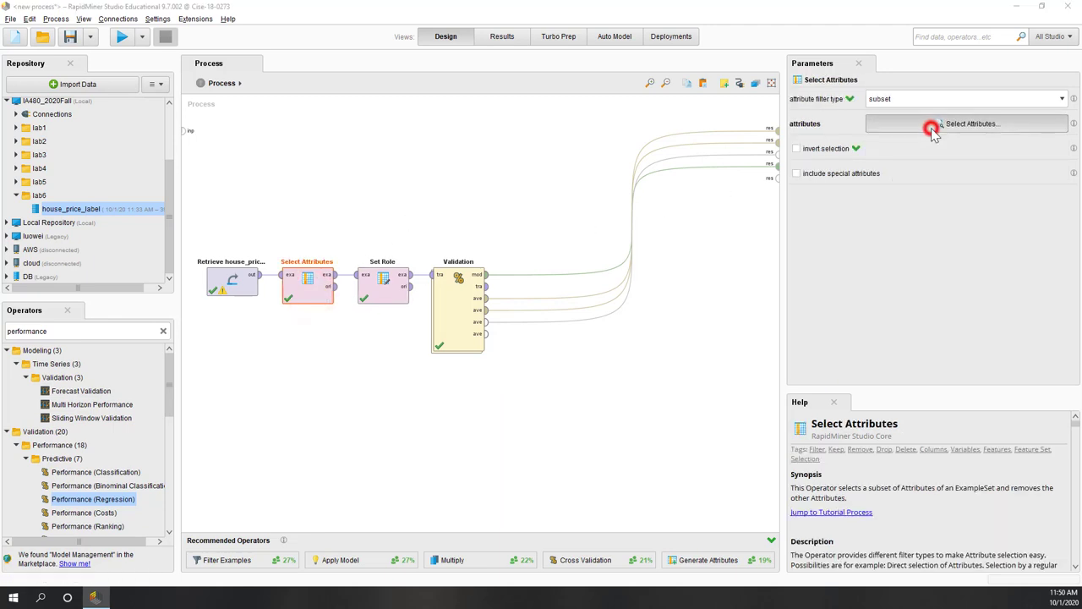
left_click(572, 237)
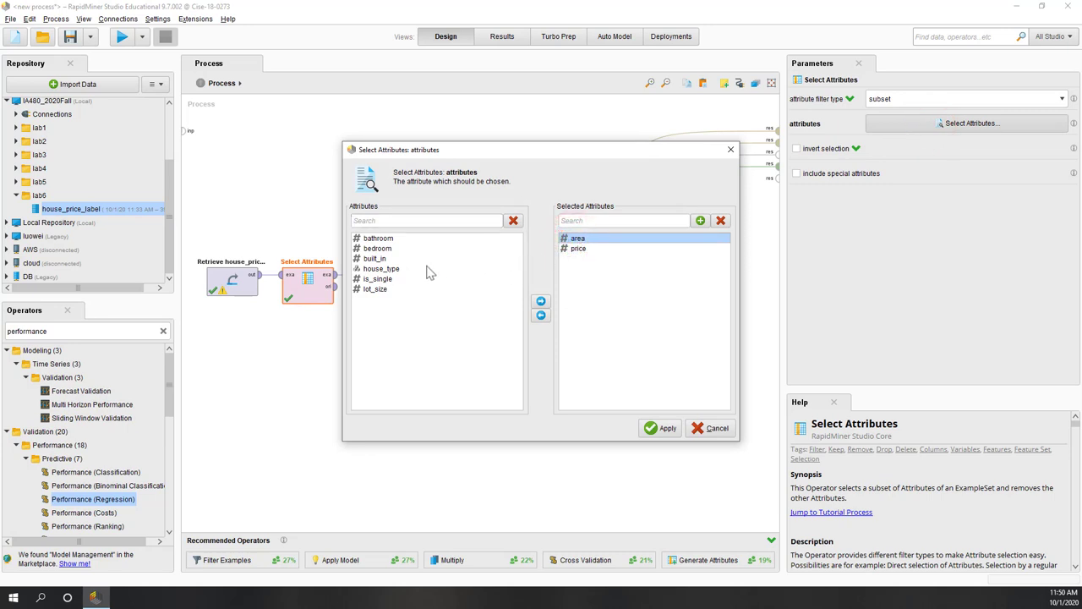
left_click(379, 268)
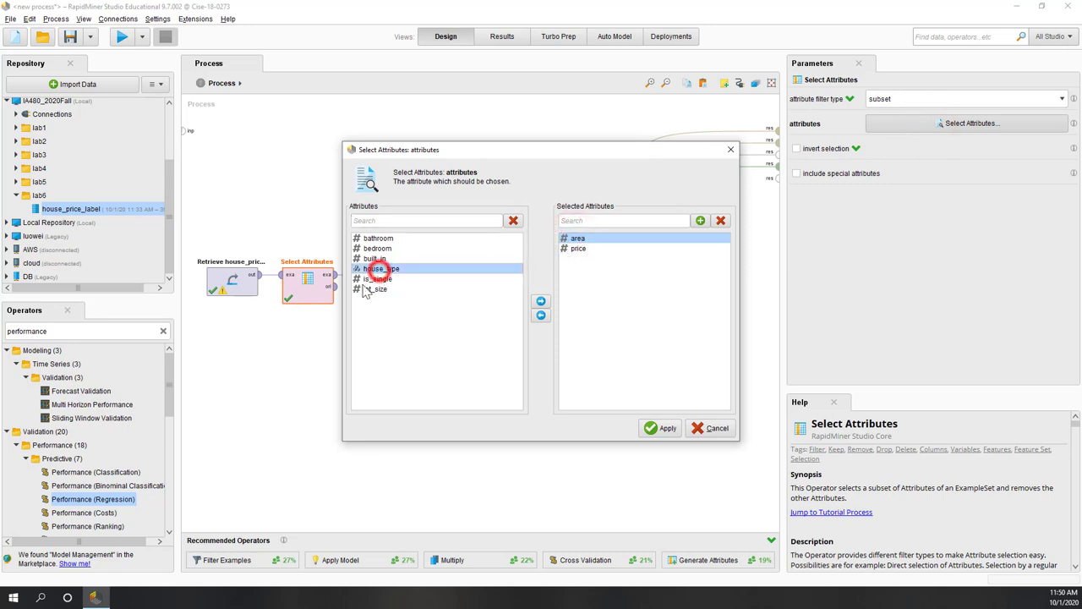
left_click(540, 301)
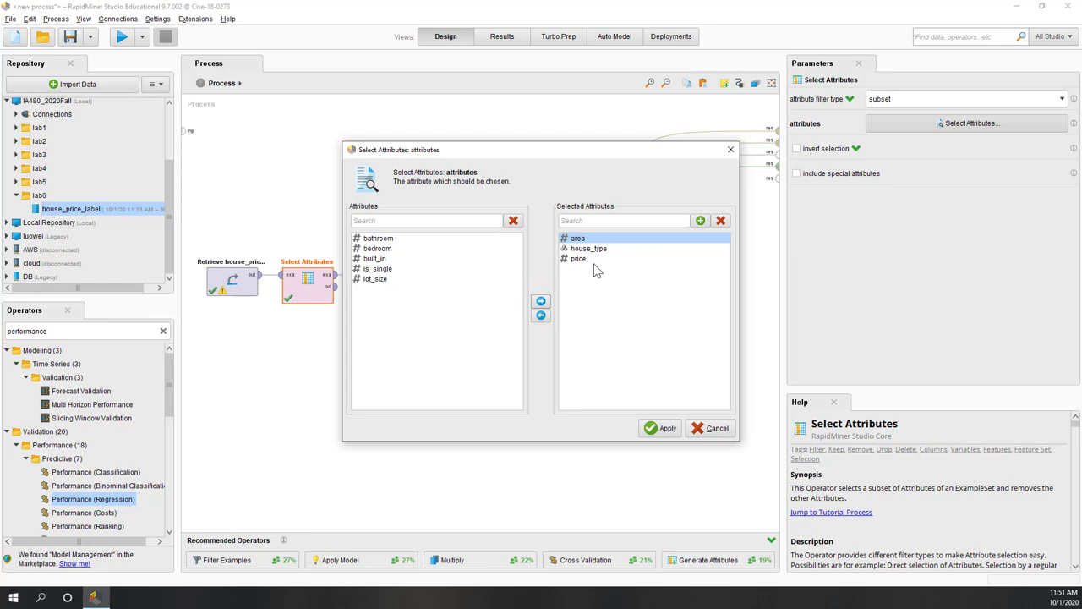
left_click(664, 429)
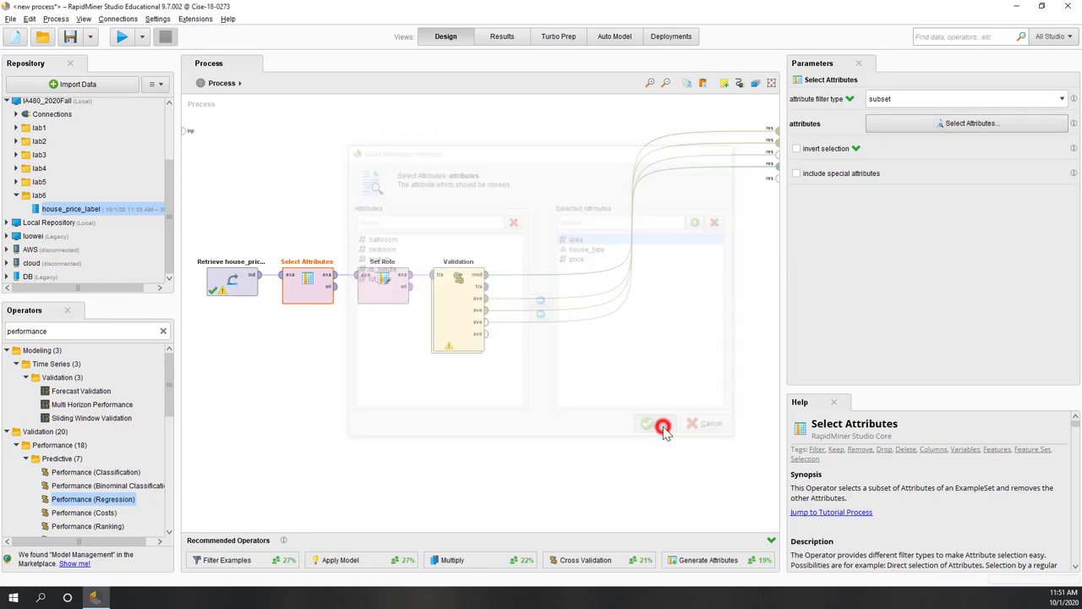
left_click(513, 466)
- Inspect the warning on the k-NN operator inside Validation
double_click(464, 326)
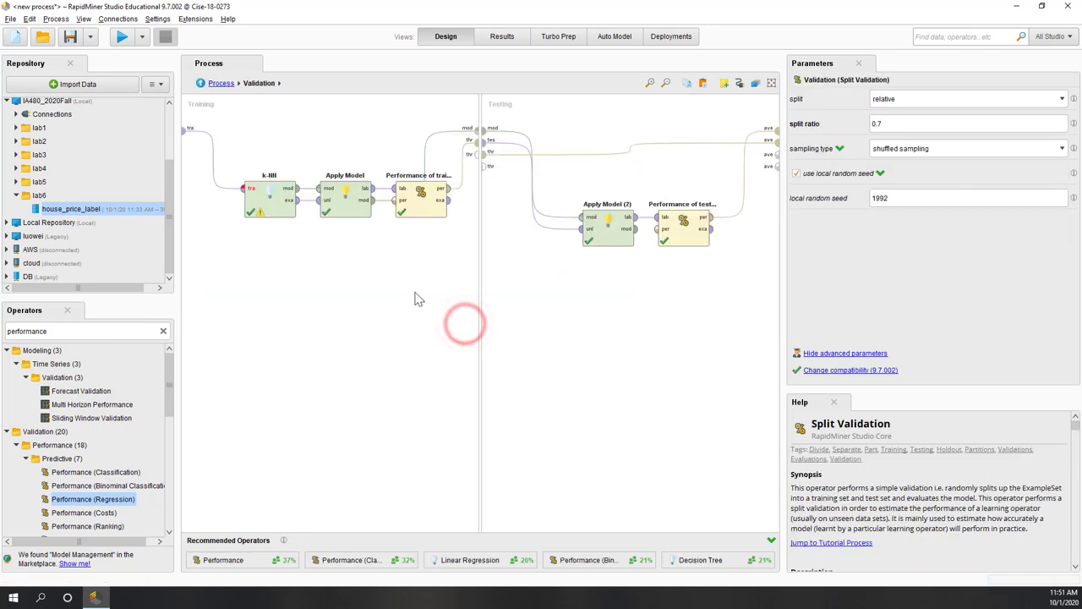
left_click(267, 211)
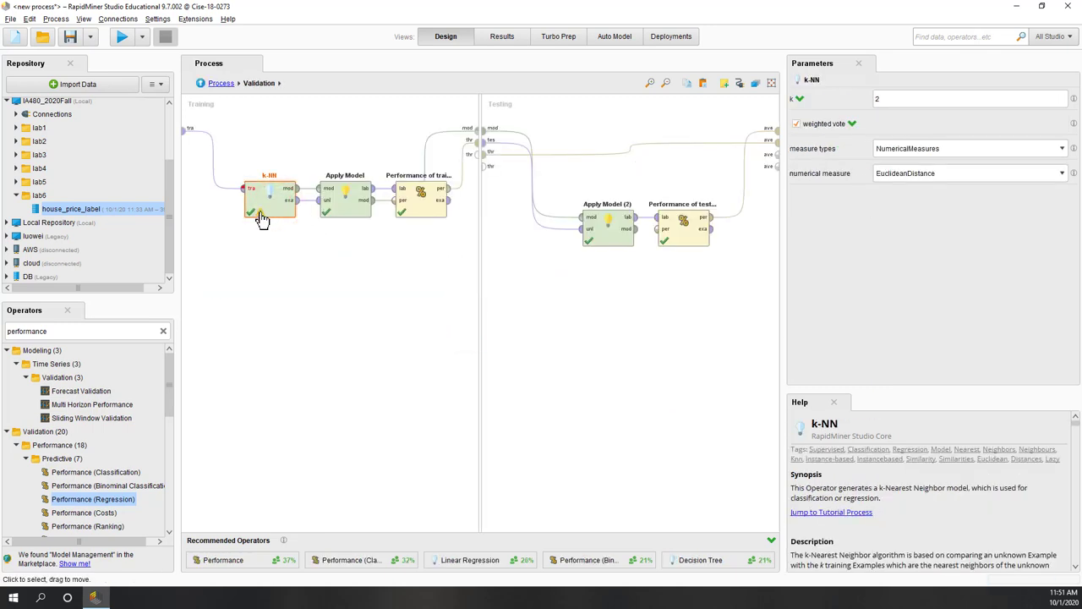
mouse_move(260, 213)
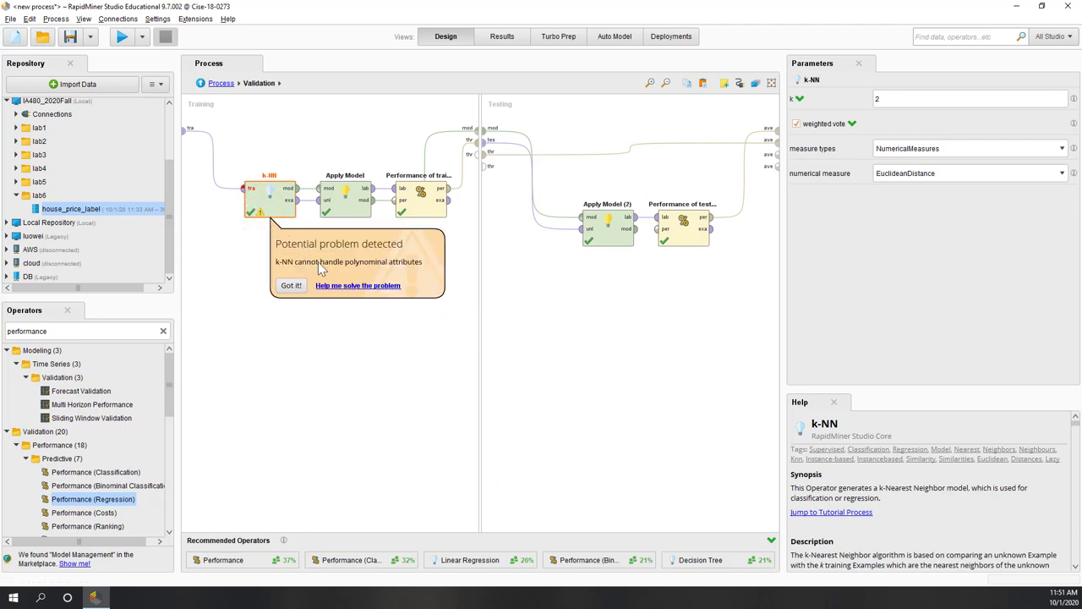
left_click(514, 321)
- Try NominalMeasures as the measure type of the k-NN operator
left_click(273, 210)
left_click(886, 150)
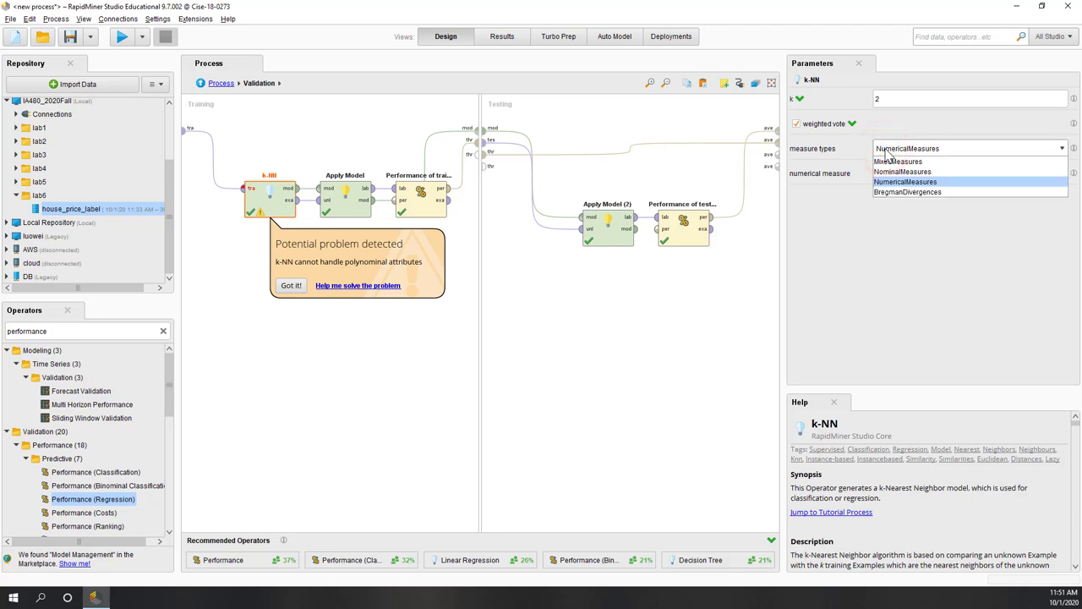
key("Up")
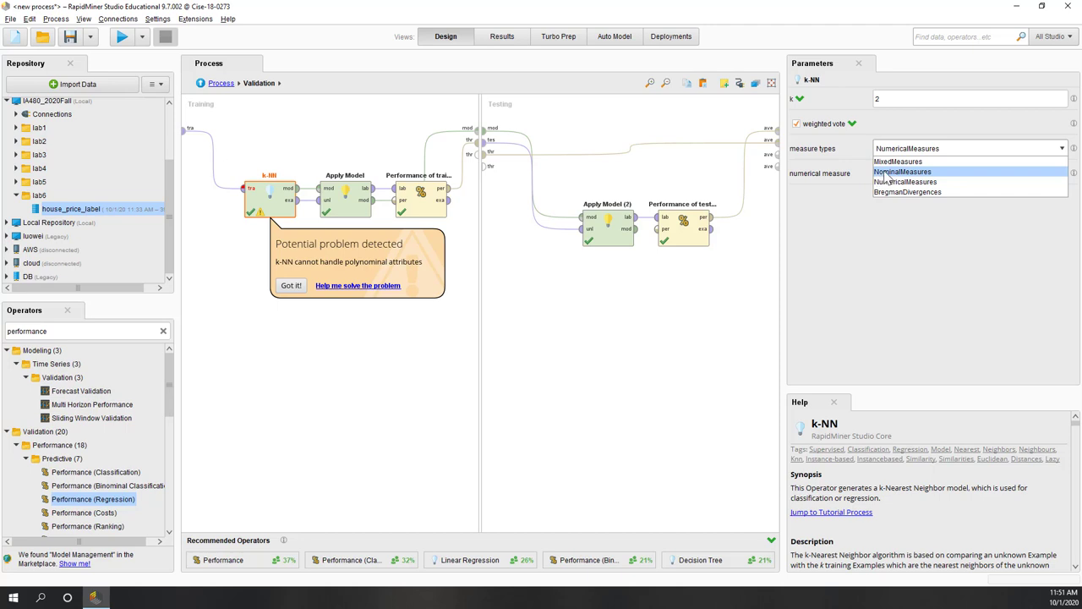
left_click(888, 172)
left_click(912, 253)
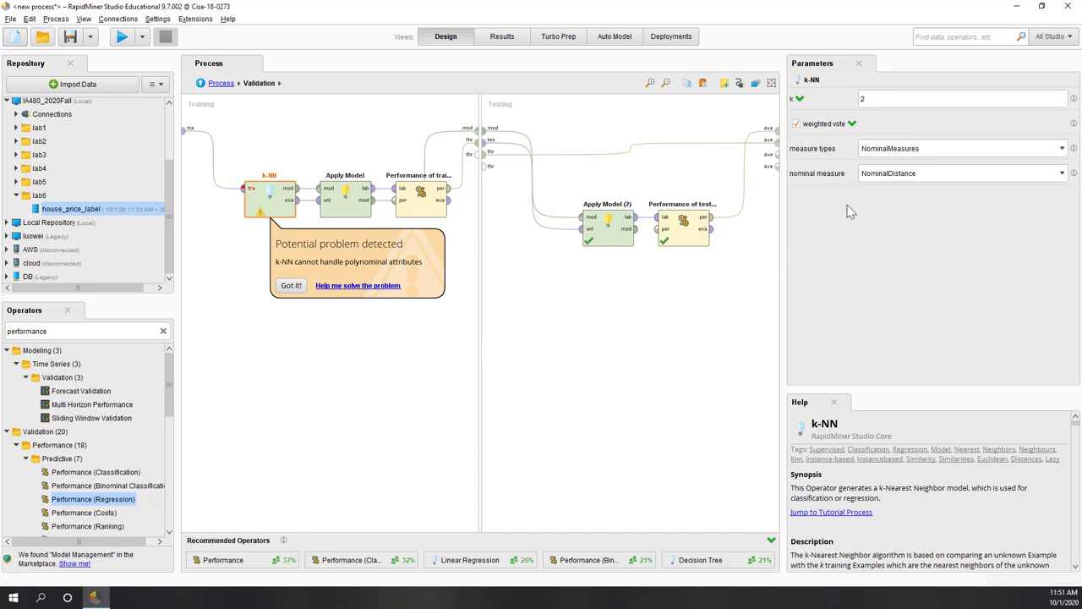
- Set the k-NN operator's measure types to MixedMeasures with MixedEuclideanDistance as the mixed measure
left_click(875, 148)
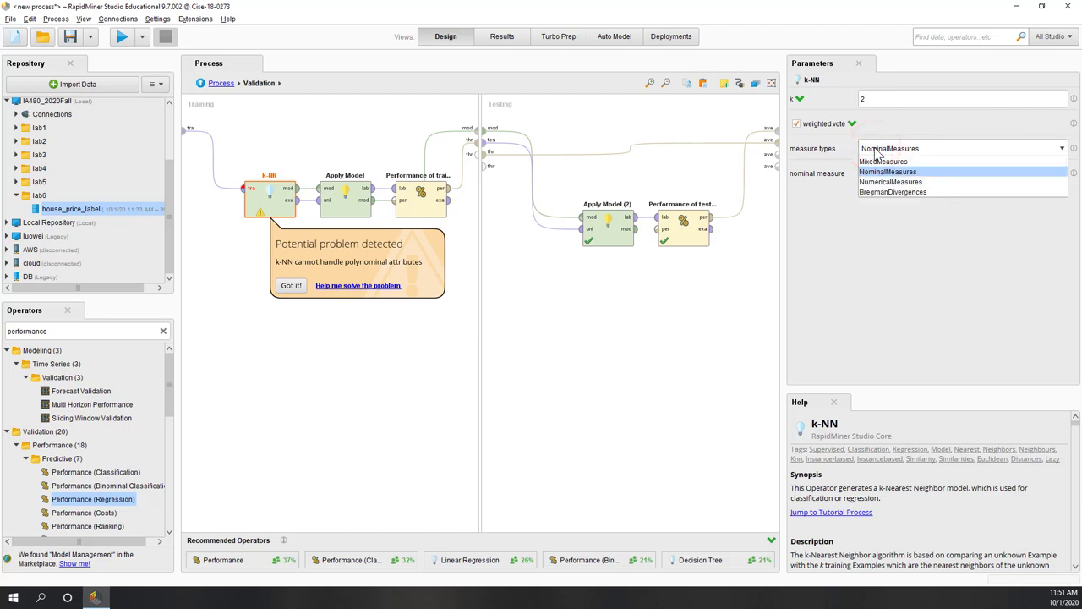
key("Up")
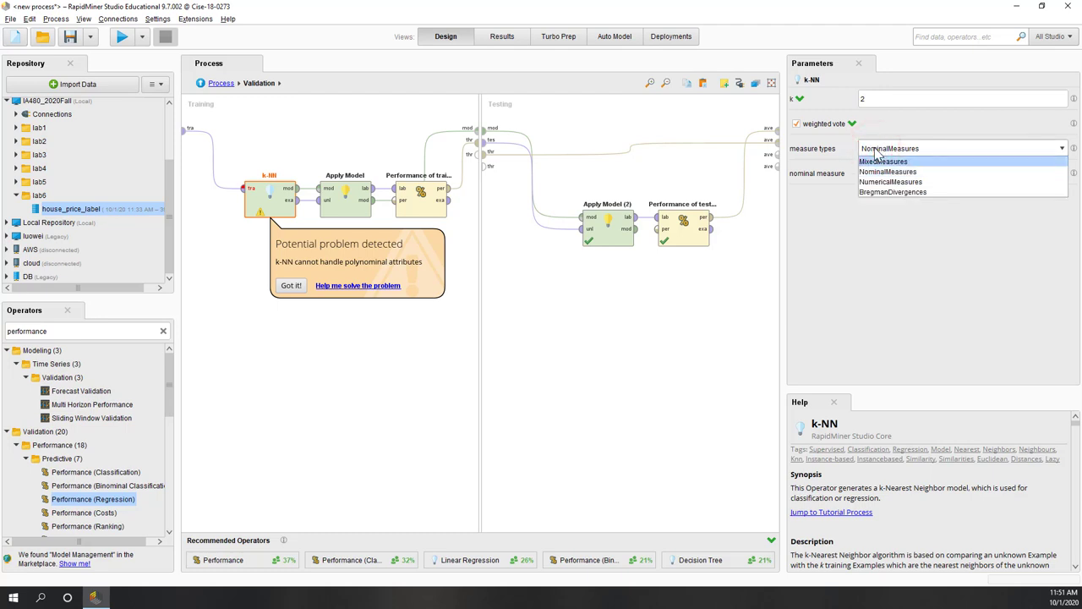
left_click(866, 161)
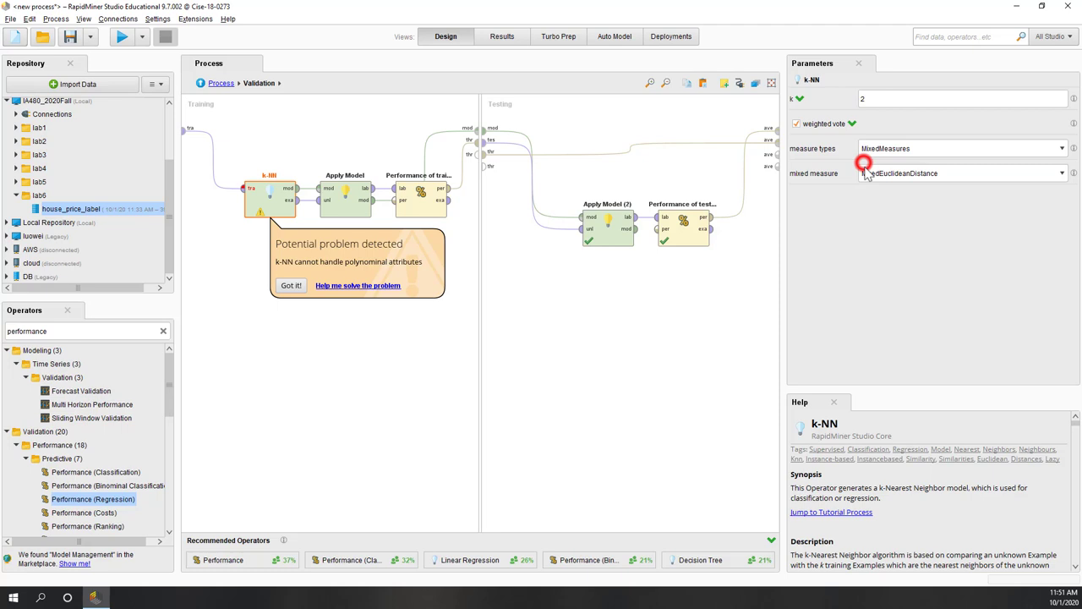
left_click(881, 241)
mouse_move(1075, 159)
left_click(909, 253)
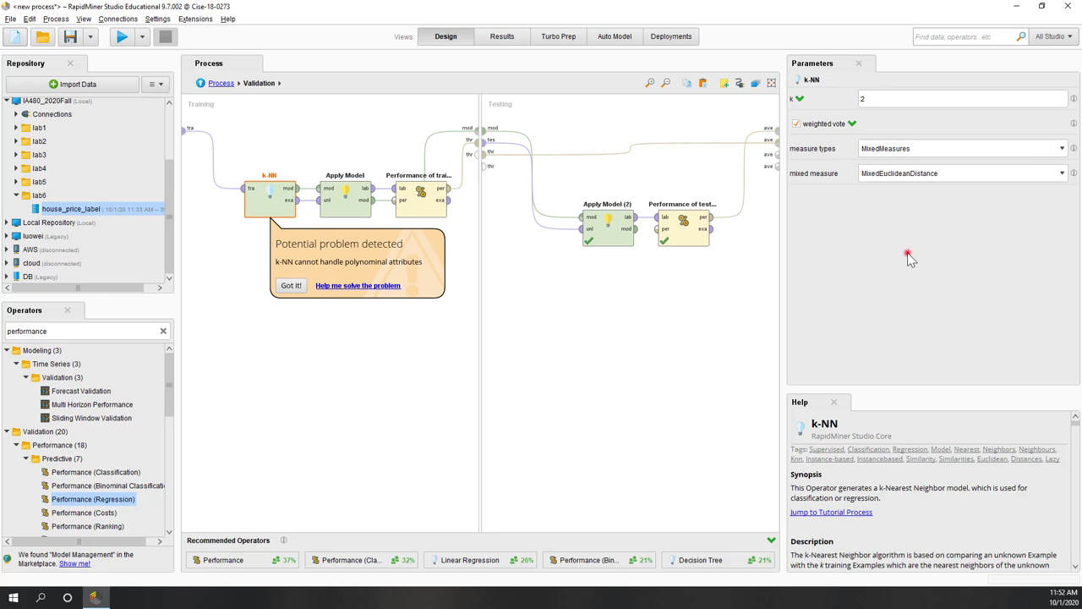
left_click(952, 331)
- Set the k-NN operator's k to 5, view the usage recommendations for k, and run the process
double_click(879, 100)
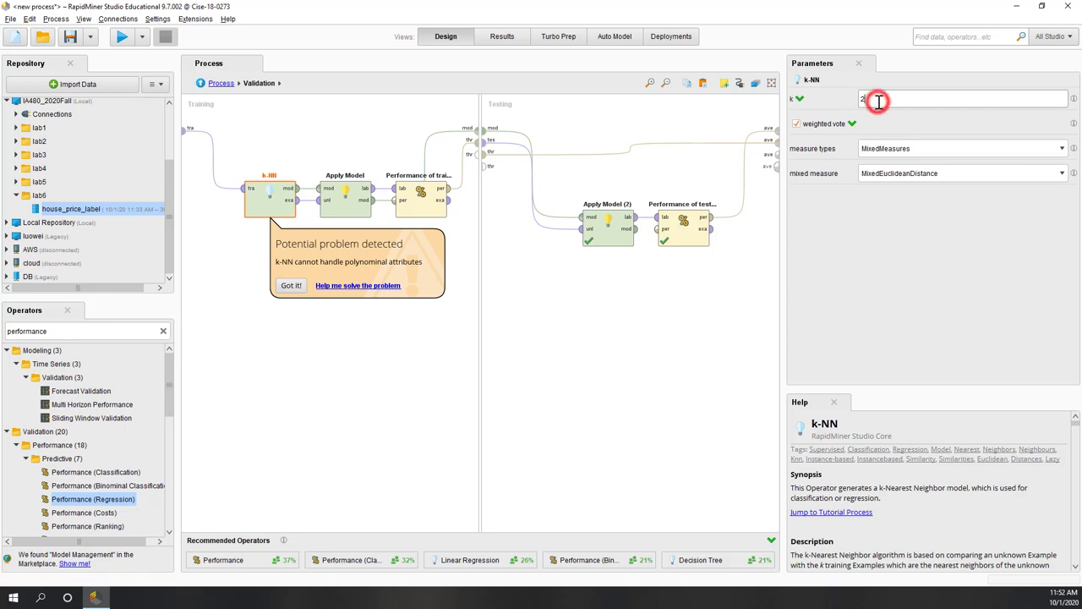
type("5")
left_click(899, 304)
left_click(799, 100)
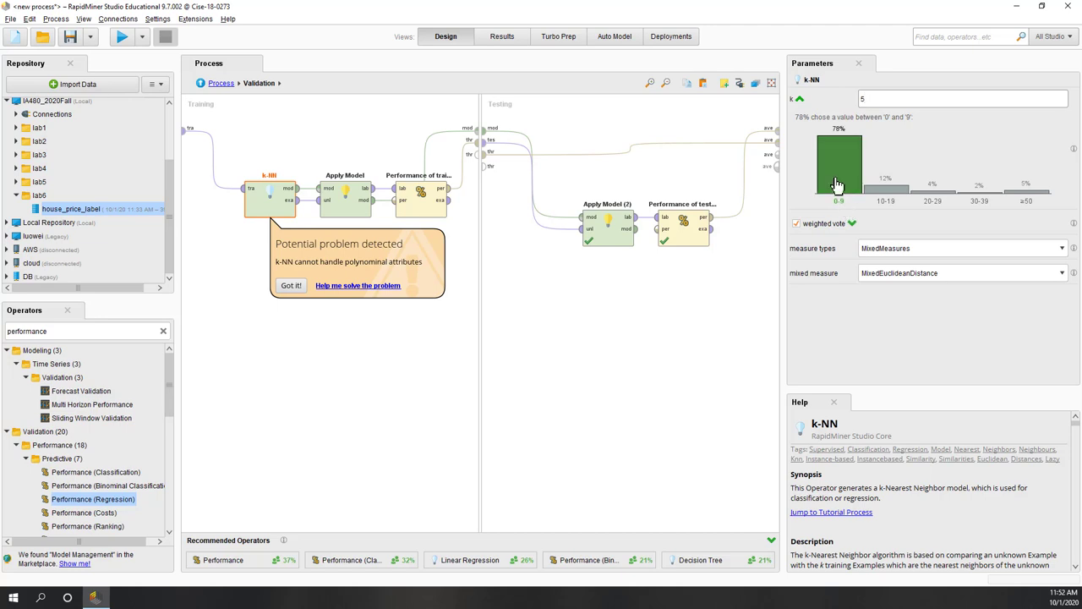
left_click(581, 355)
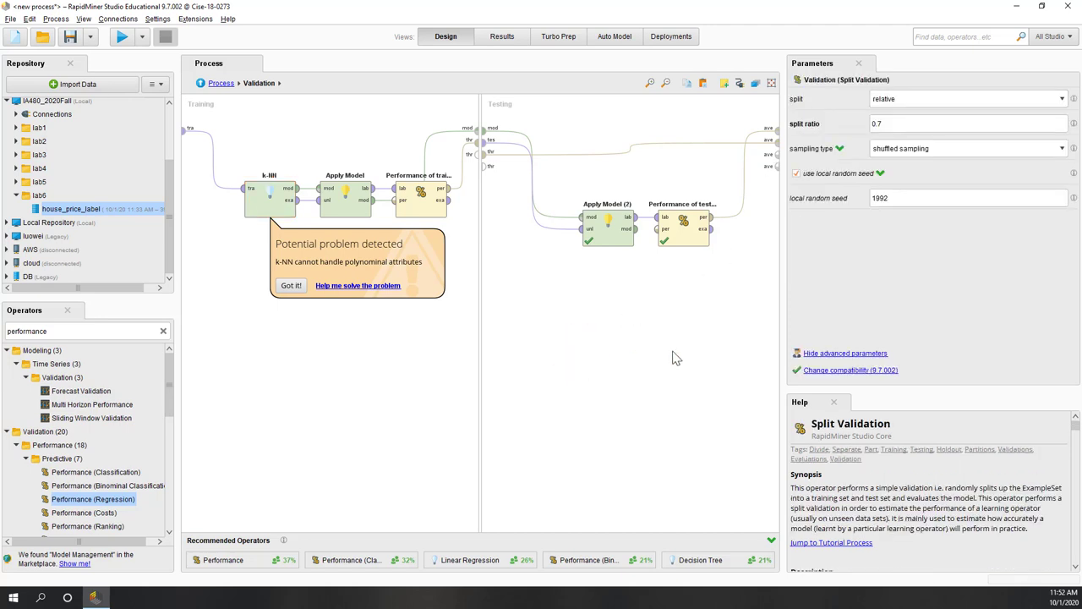
left_click(292, 121)
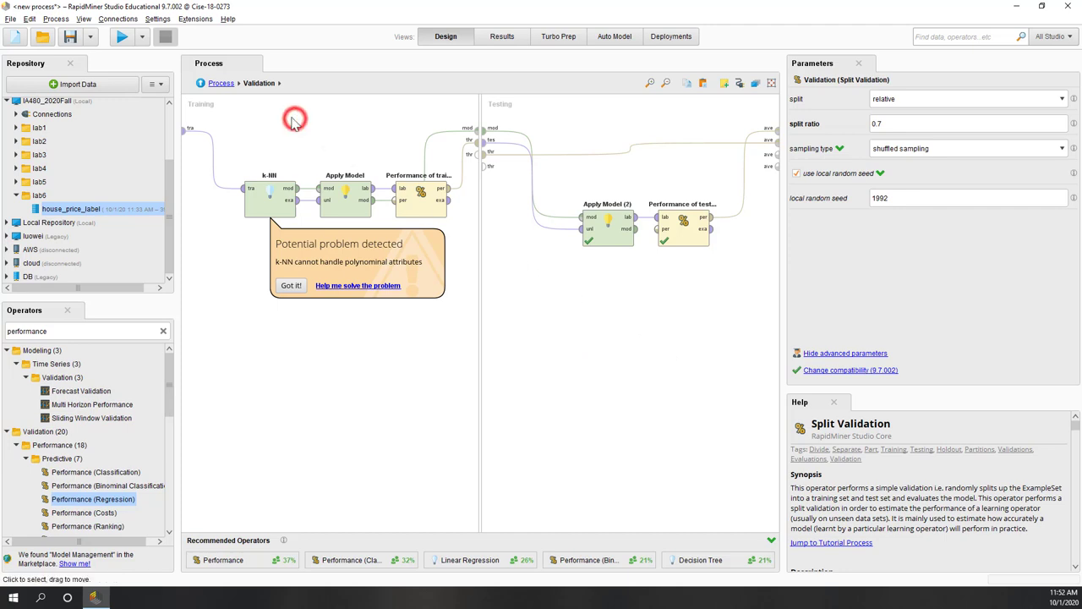
left_click(120, 39)
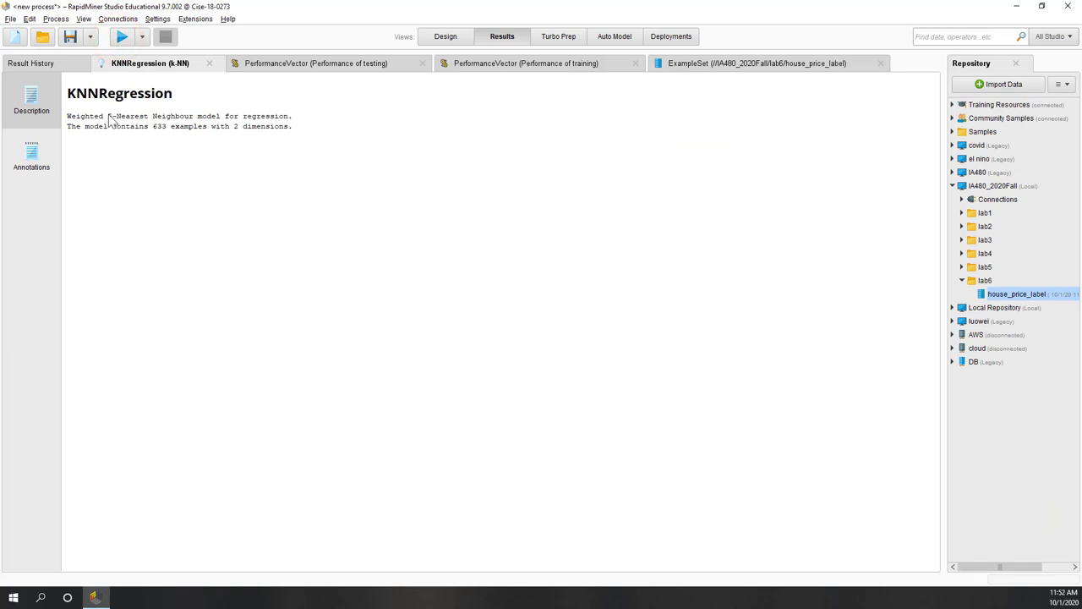
- Check the 5-nearest-neighbour model description, compare testing and training squared correlation with house_type included, and return to the process design
left_click_drag(107, 116, 306, 164)
left_click(305, 162)
left_click(288, 66)
left_click(118, 105)
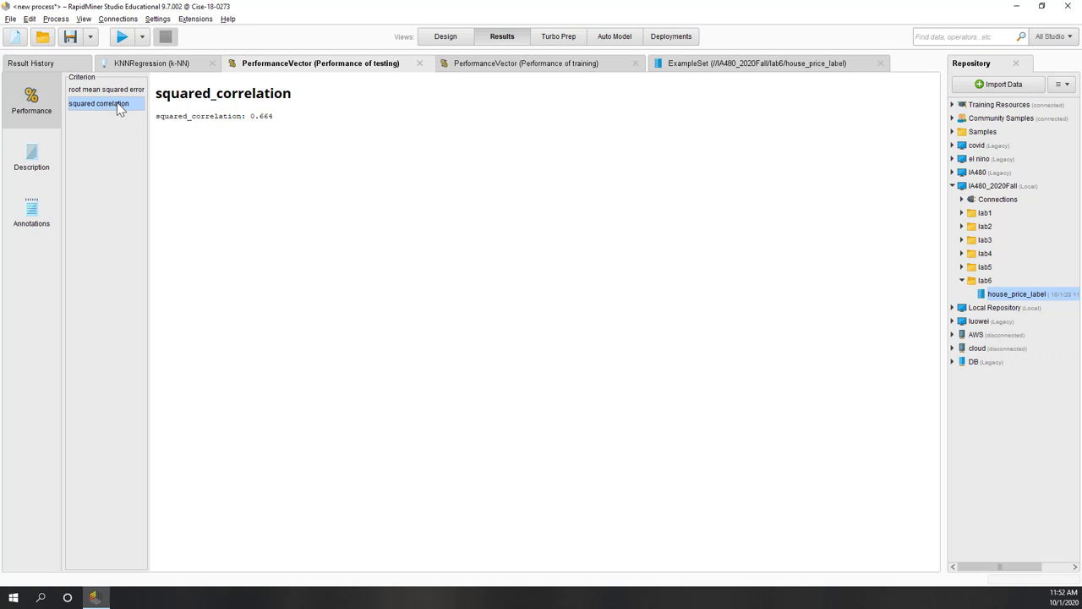
left_click(486, 64)
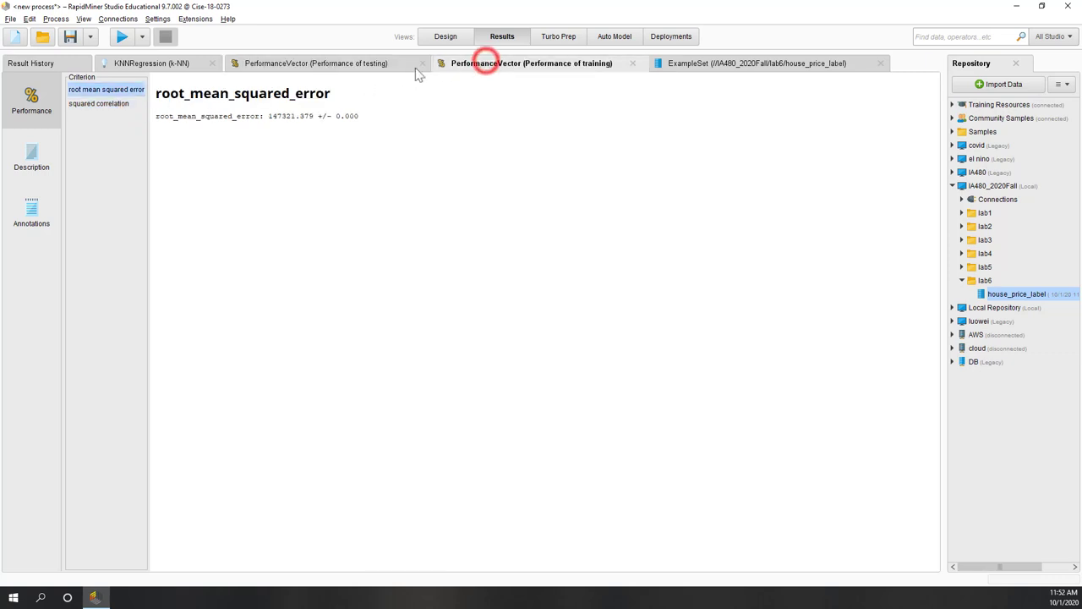
left_click(97, 104)
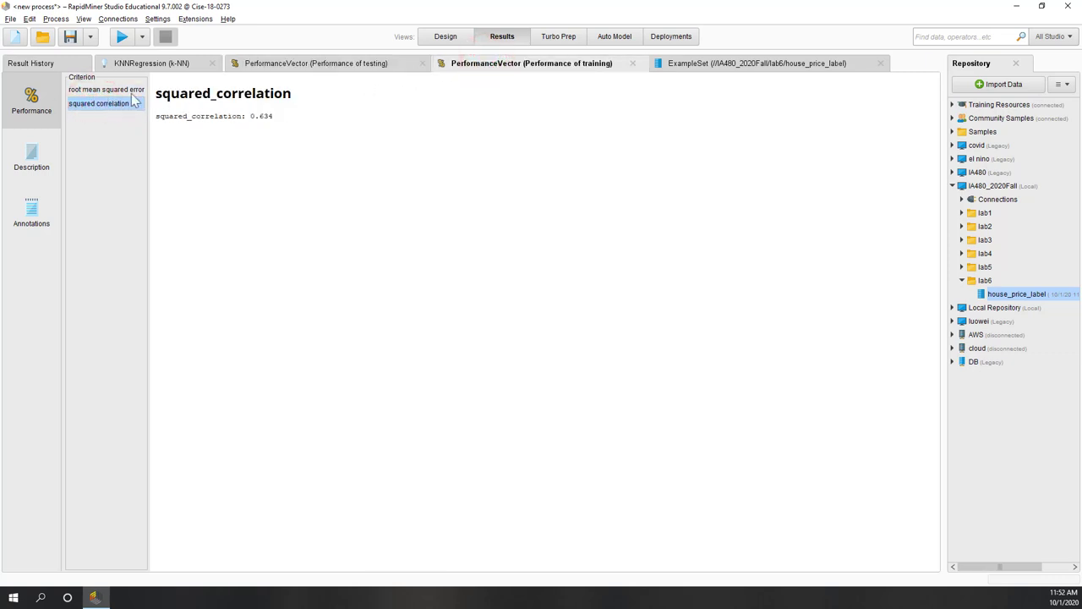
left_click(446, 38)
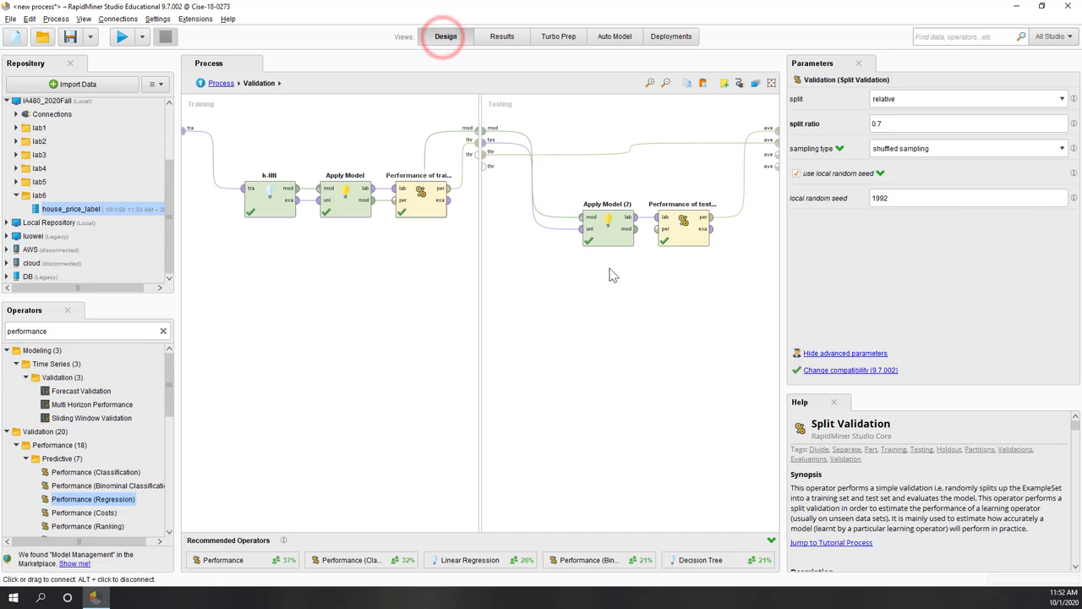